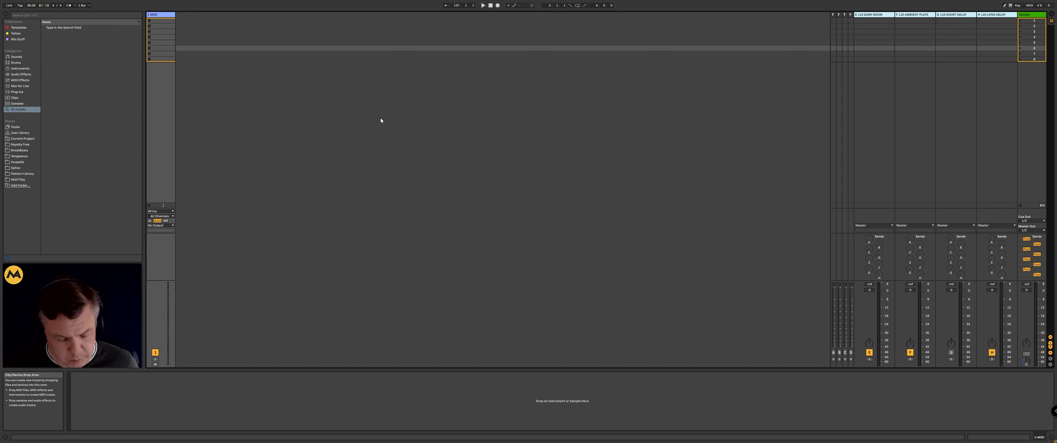
# Search the browser for "scaler" and load the Scaler2 plug-in onto the 1-MIDI track.
pyautogui.hotkey('ctrl', 'f')
pyautogui.write('scelar')
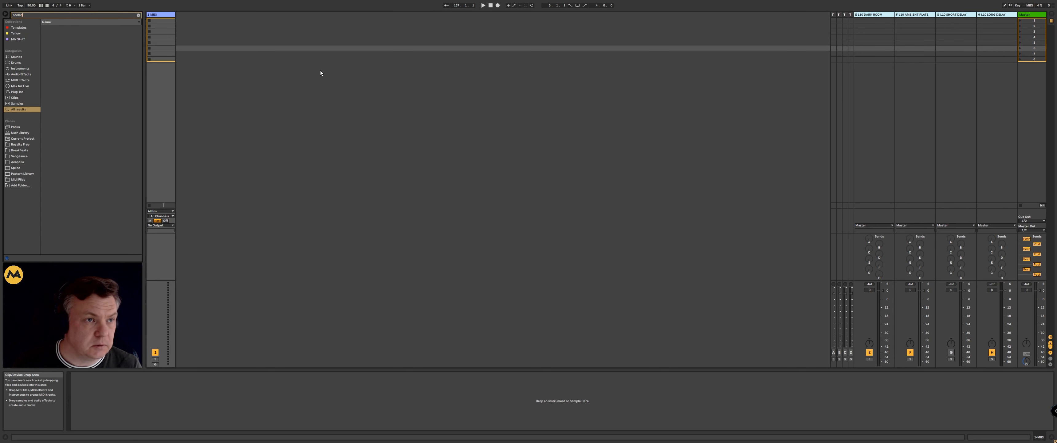
pyautogui.press('BackSpace')
pyautogui.write('a;er')
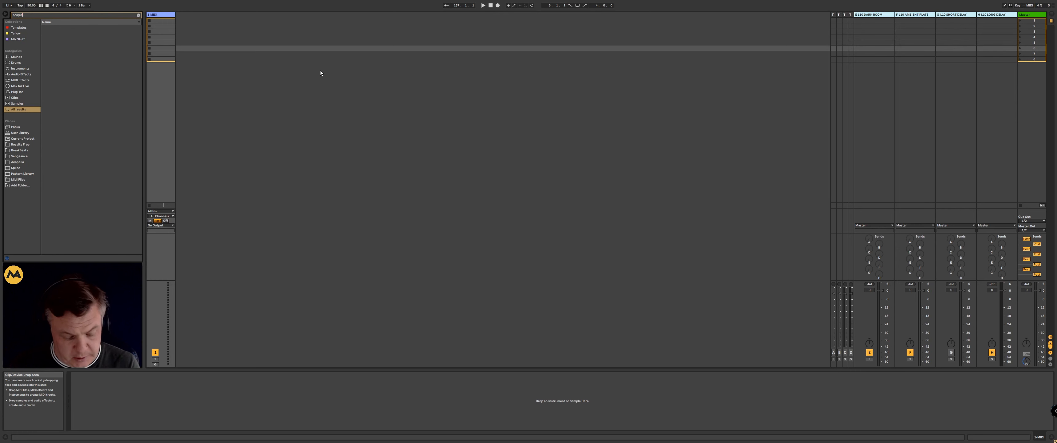
pyautogui.press('BackSpace')
pyautogui.press('BackSpace')
pyautogui.press('BackSpace')
pyautogui.press('BackSpace')
pyautogui.write('scaler')
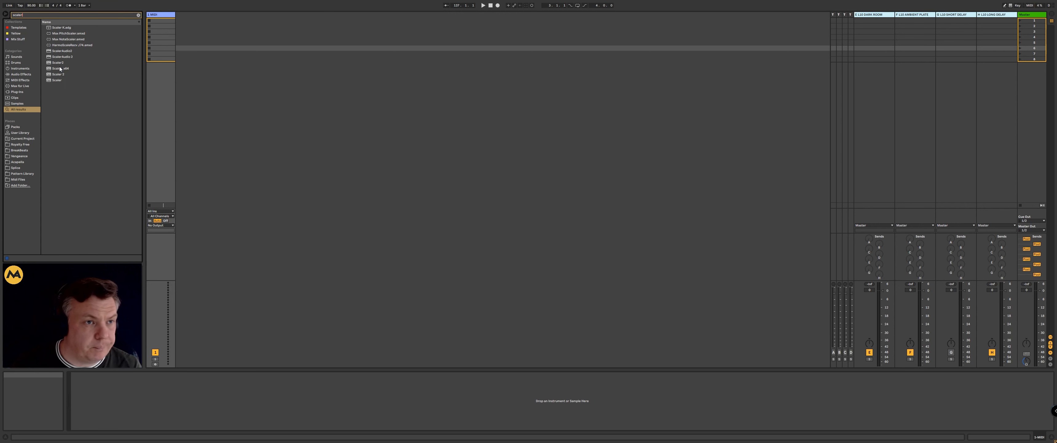
pyautogui.moveTo(56, 65); pyautogui.dragTo(164, 16)
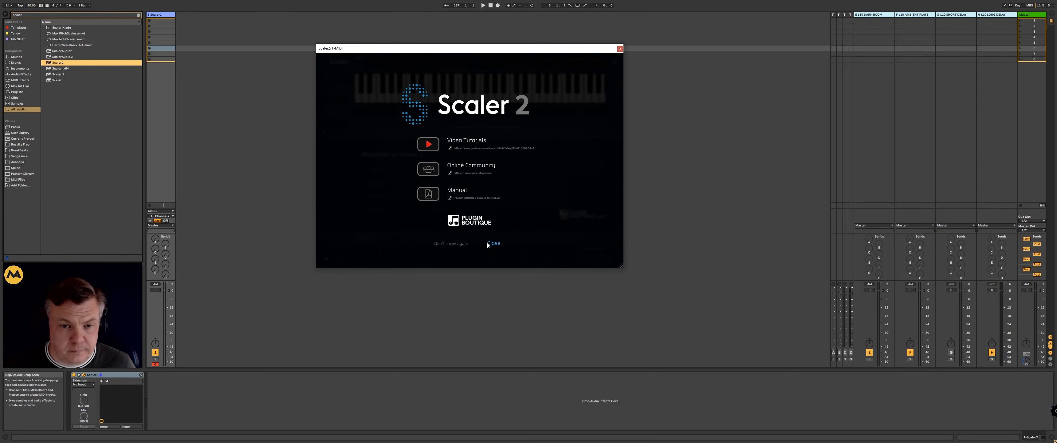
# Dismiss Scaler 2's welcome screen, then enlarge and reposition the plug-in window over the session area.
pyautogui.click(490, 240)
pyautogui.moveTo(622, 266); pyautogui.dragTo(742, 374)
pyautogui.moveTo(542, 47); pyautogui.dragTo(506, 30)
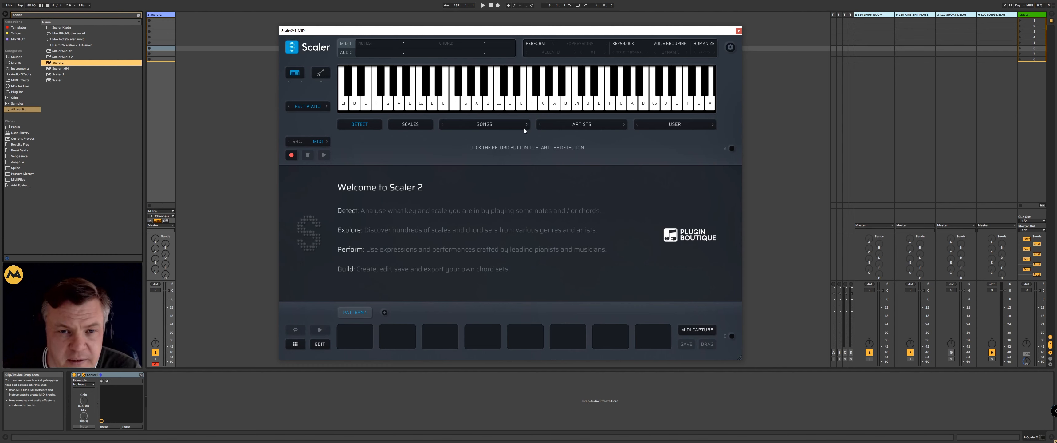
# Browse the available chord sets by song genre and by artist without loading one.
pyautogui.click(504, 122)
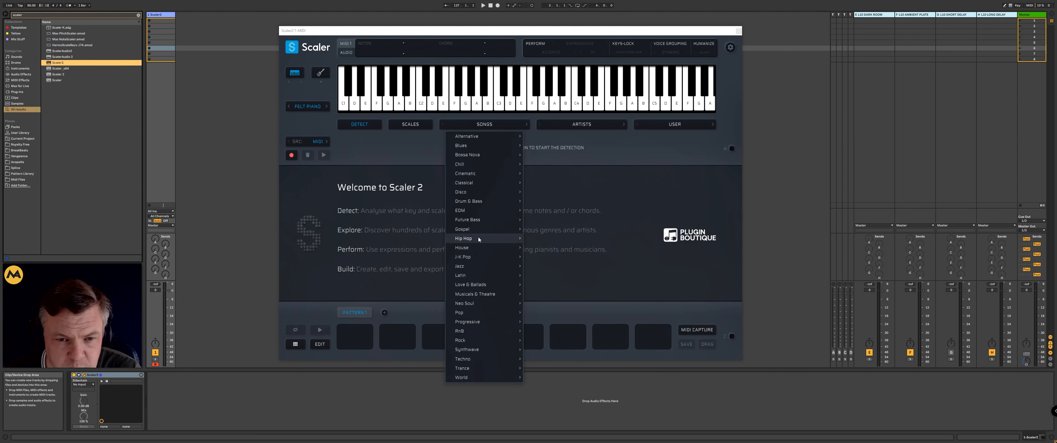
pyautogui.click(564, 147)
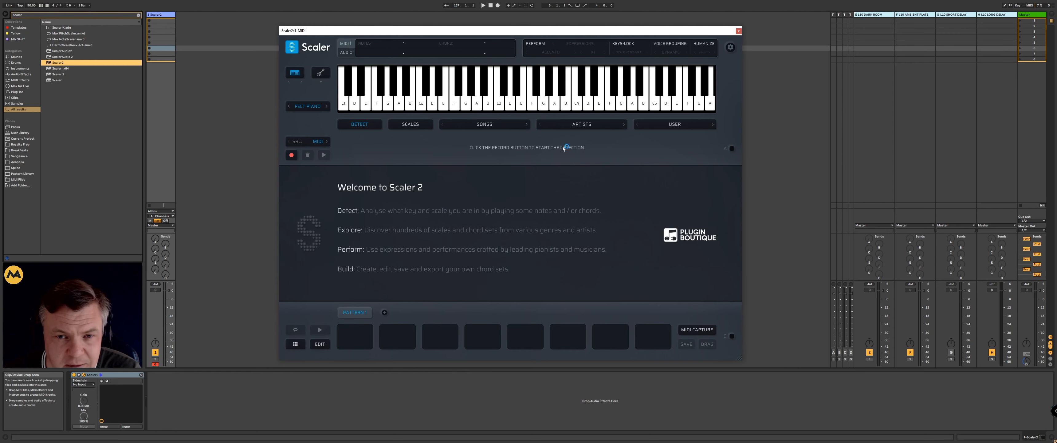
pyautogui.click(583, 125)
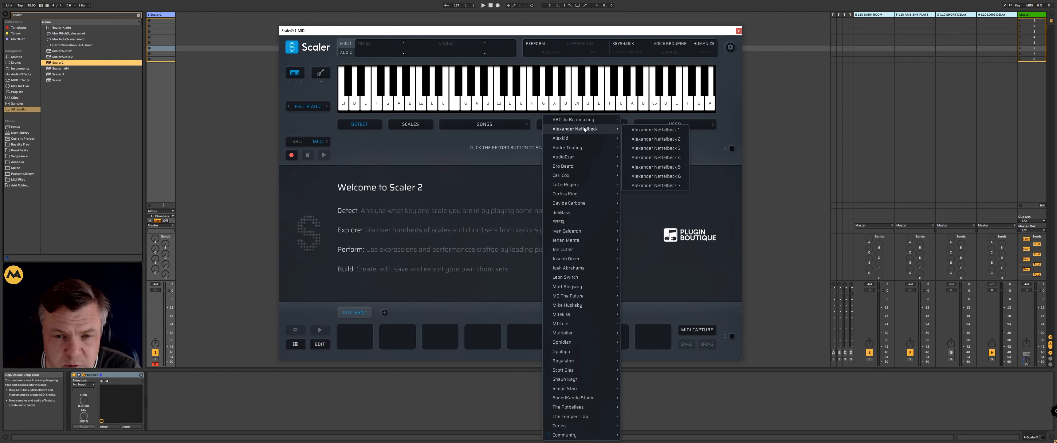
pyautogui.moveTo(594, 327)
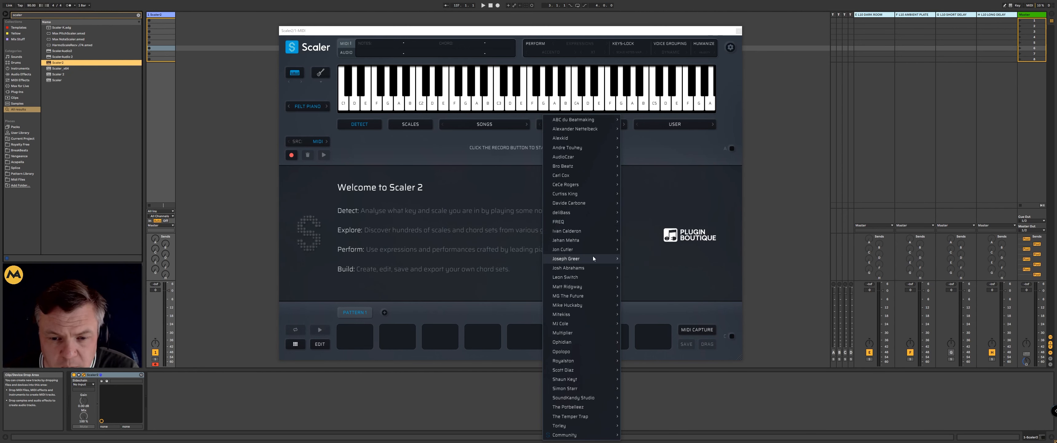
pyautogui.moveTo(588, 240)
pyautogui.moveTo(589, 189)
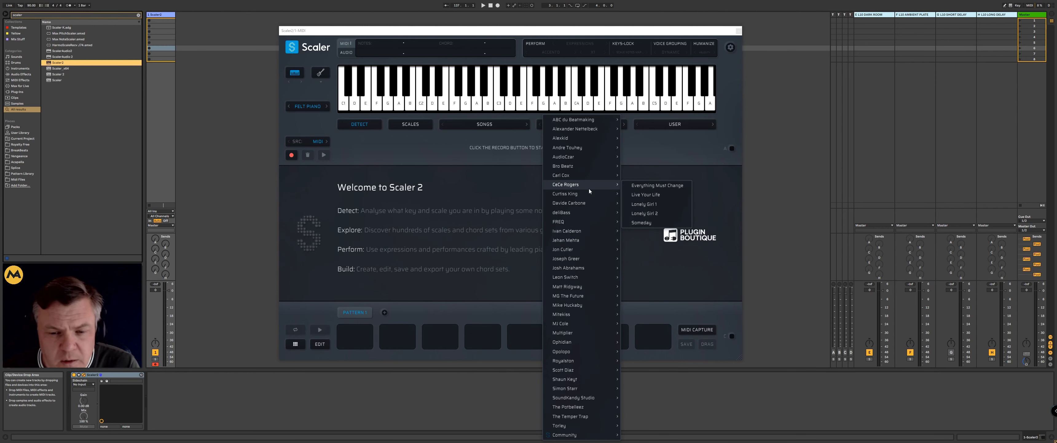
pyautogui.click(664, 148)
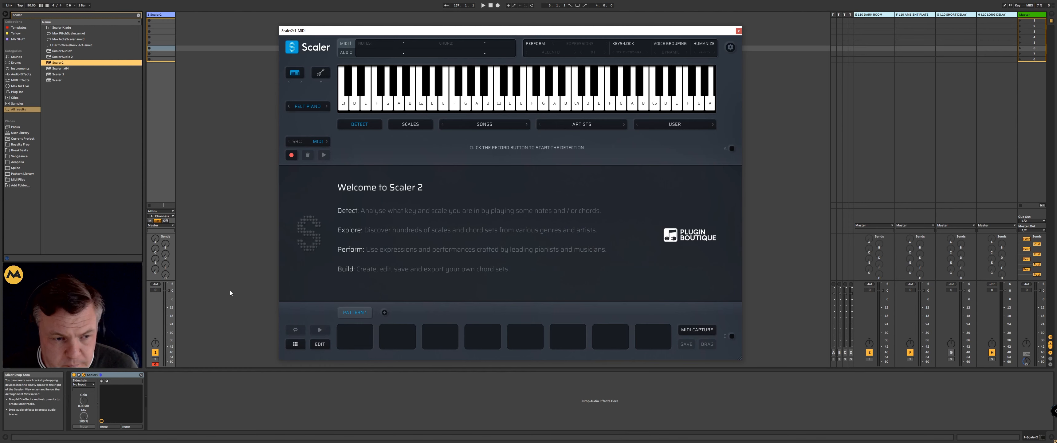
# Load the Future Bass 1 song chord set and audition its first D min chord.
pyautogui.click(497, 124)
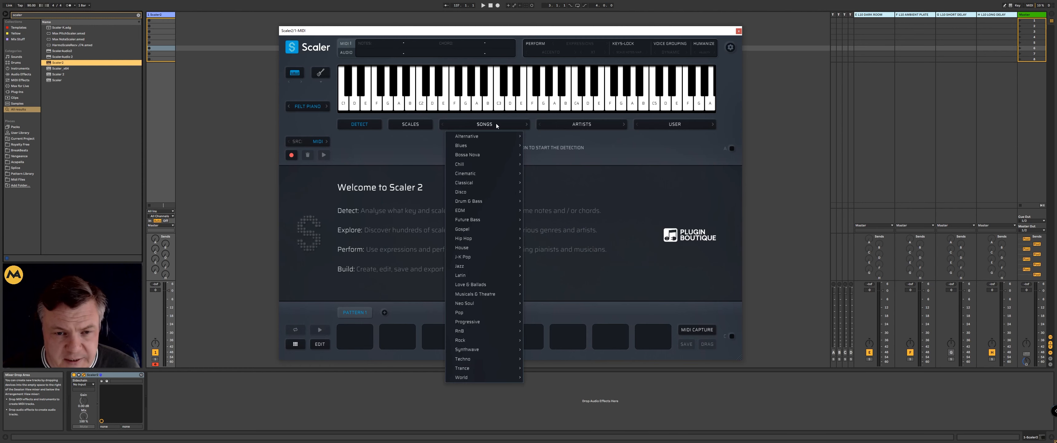
pyautogui.moveTo(464, 221)
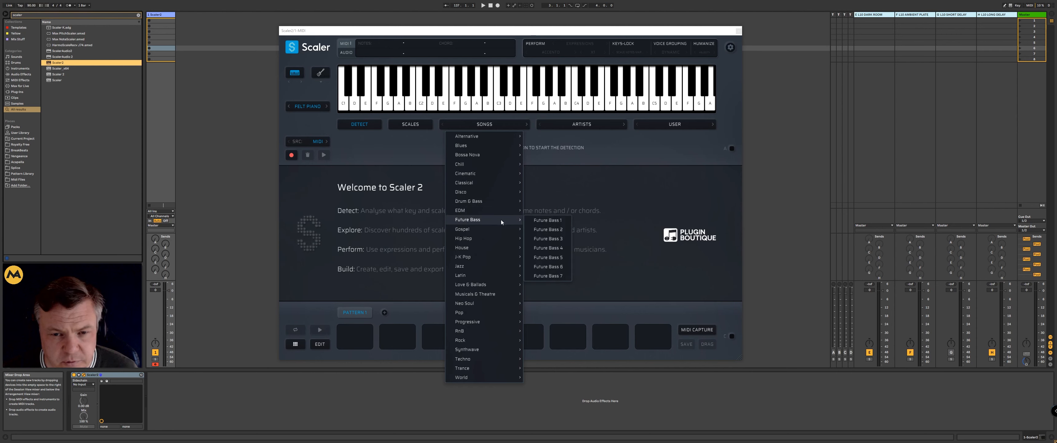
pyautogui.click(547, 220)
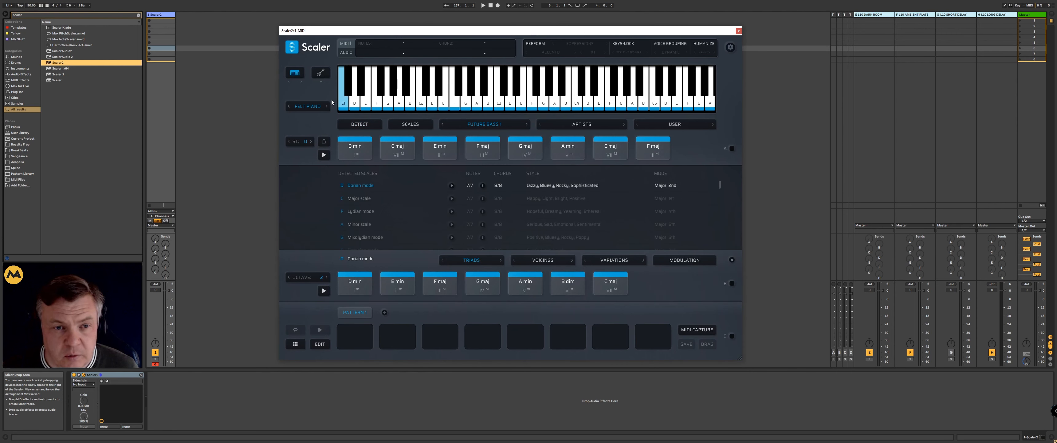
pyautogui.click(354, 151)
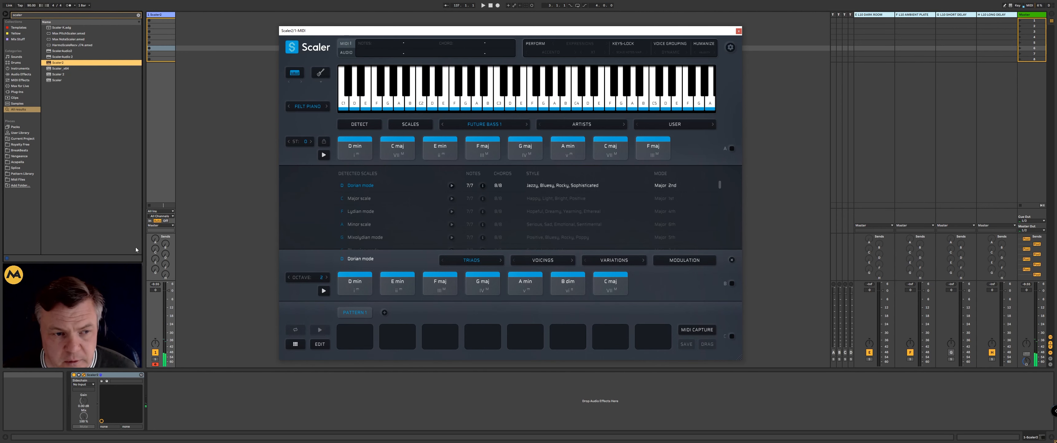
# Lower the Scaler track's volume to -18.0 dB and change the plug-in's sound to Grand Piano.
pyautogui.moveTo(169, 291); pyautogui.dragTo(168, 316)
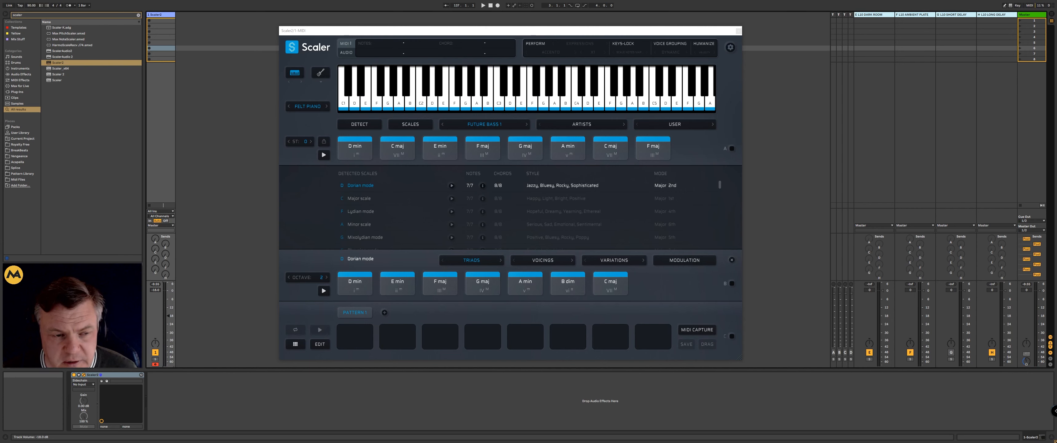
pyautogui.click(308, 107)
pyautogui.click(310, 109)
pyautogui.click(311, 109)
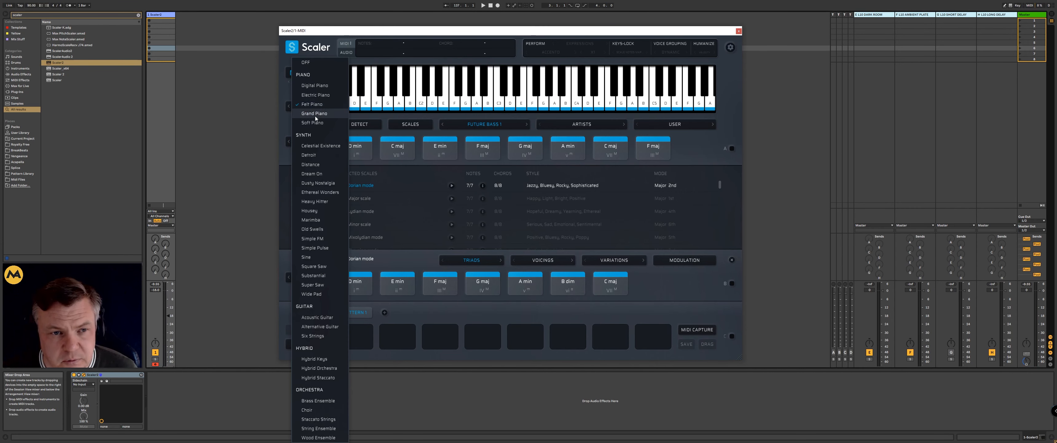
pyautogui.click(315, 116)
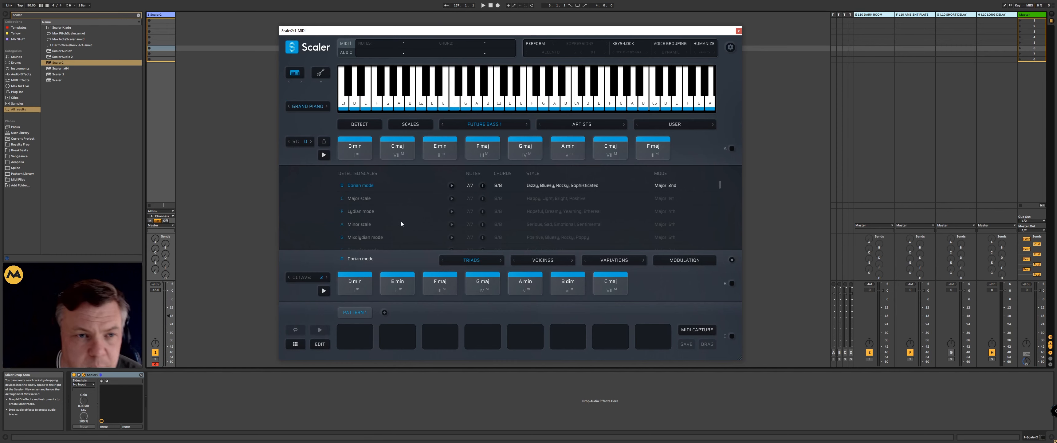
# Audition the eight chords of the Future Bass 1 set in order, from D min to the final F maj.
pyautogui.click(352, 148)
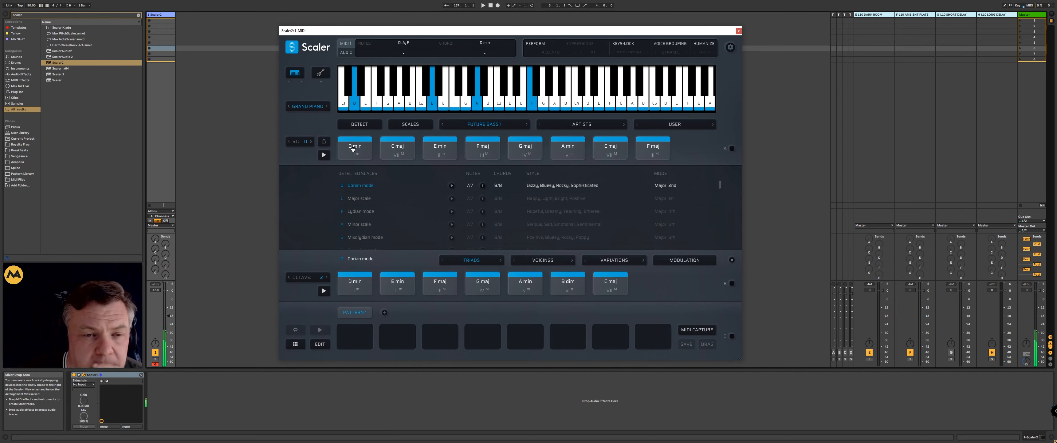
pyautogui.click(395, 149)
pyautogui.click(434, 150)
pyautogui.click(483, 149)
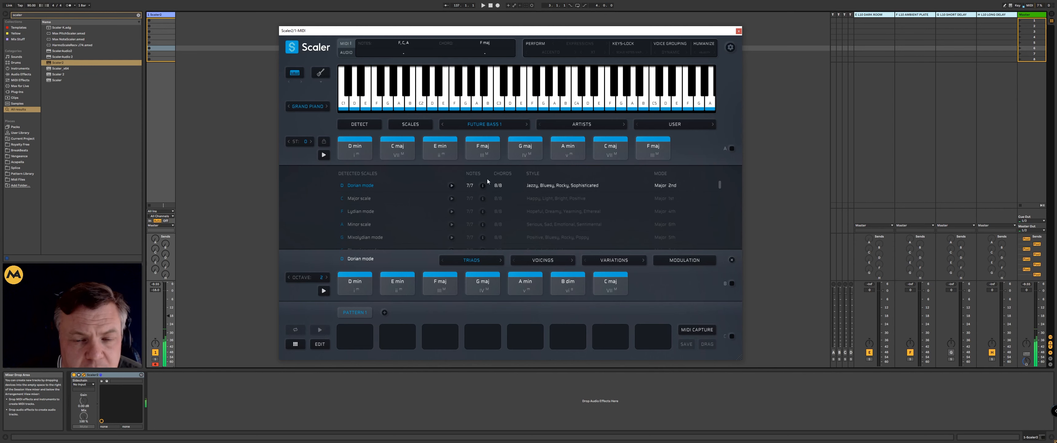
pyautogui.click(483, 148)
pyautogui.click(440, 147)
pyautogui.click(364, 148)
pyautogui.click(397, 148)
pyautogui.click(438, 147)
pyautogui.click(483, 148)
pyautogui.click(525, 148)
pyautogui.click(560, 151)
pyautogui.click(607, 151)
pyautogui.click(654, 151)
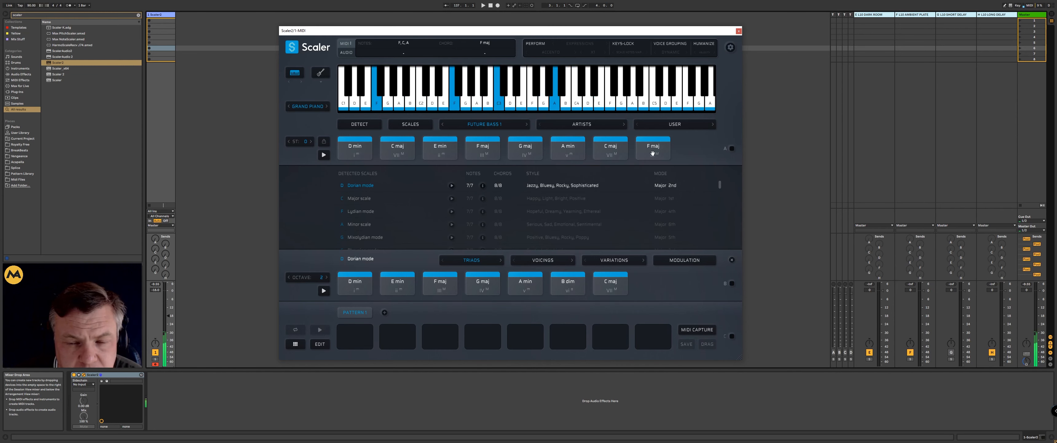
pyautogui.click(659, 151)
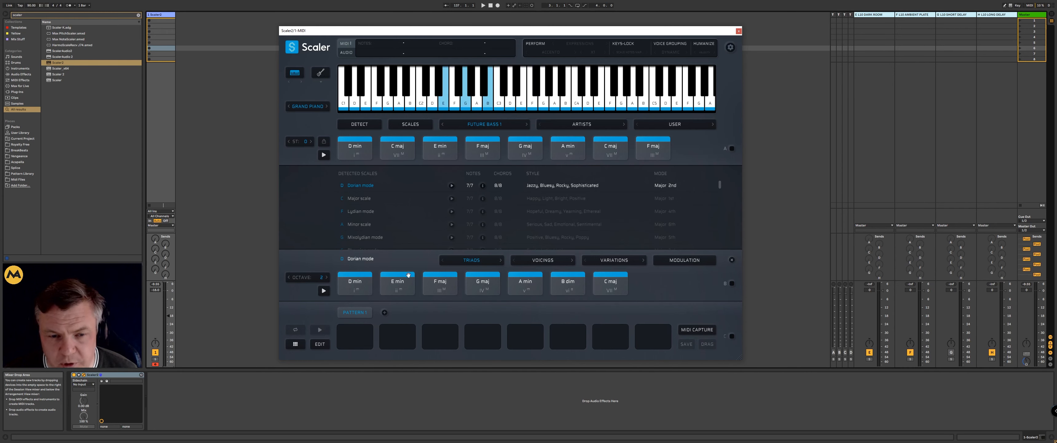
# Look through the scale voicing options and audition the D min triad of the Dorian mode.
pyautogui.click(550, 262)
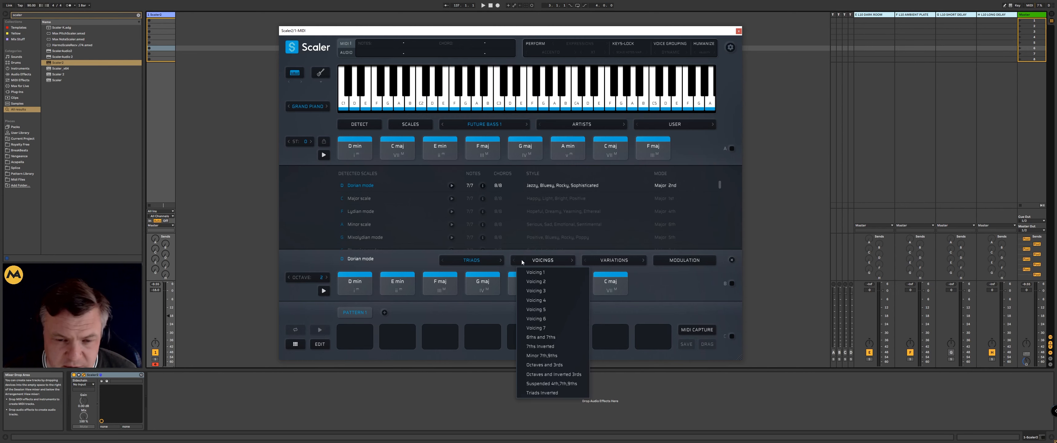
pyautogui.click(356, 276)
pyautogui.click(356, 278)
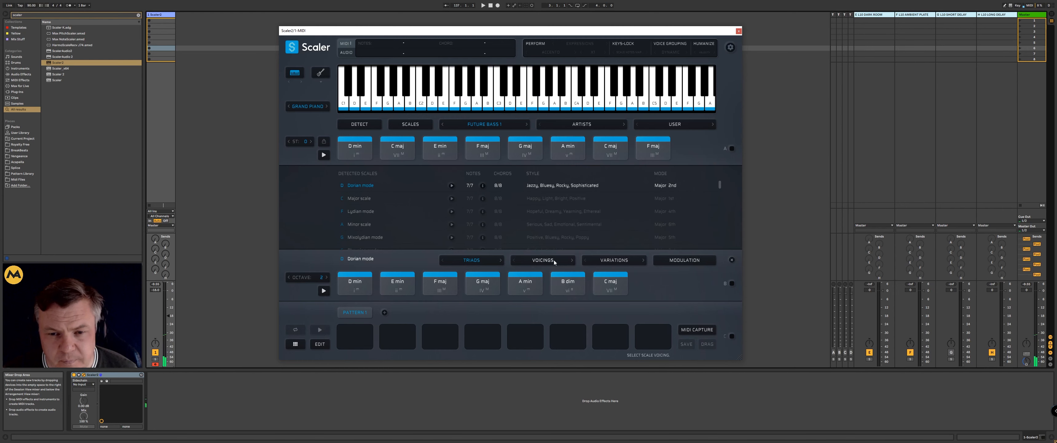
# Preview the Tonic D chord variations and switch the Dorian mode chords back to Triads.
pyautogui.click(615, 260)
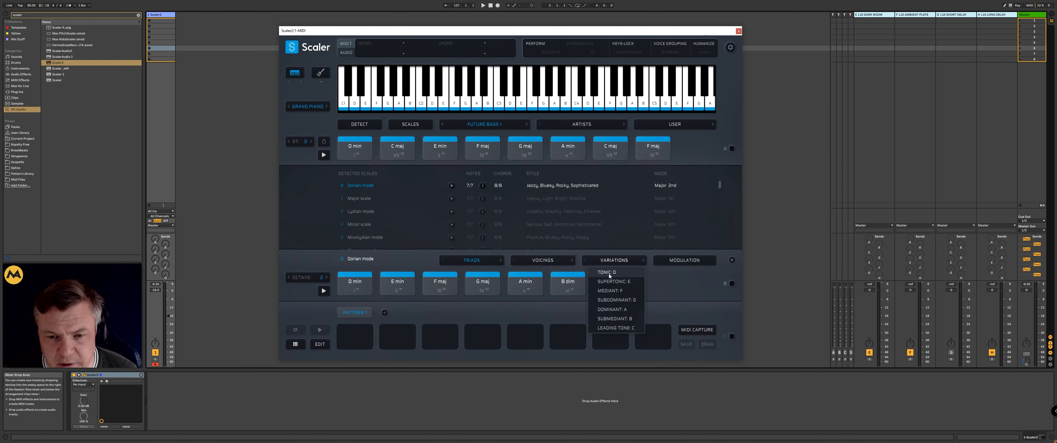
pyautogui.click(615, 273)
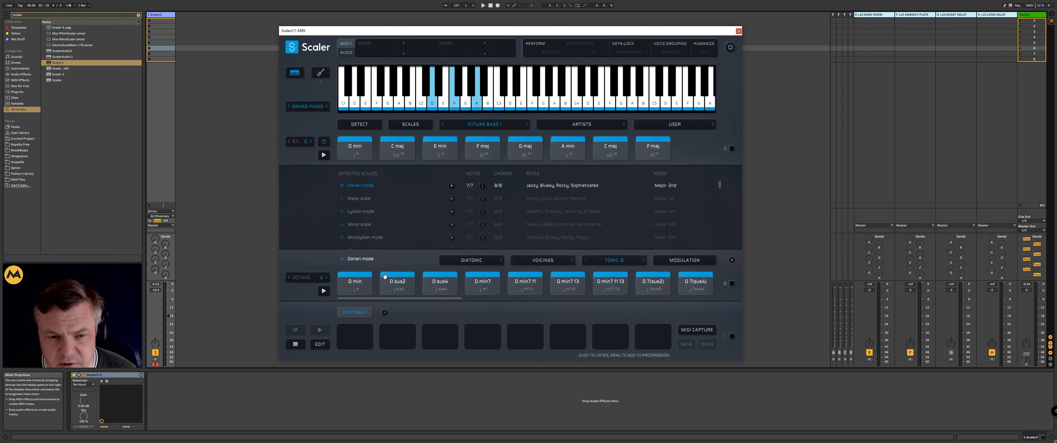
pyautogui.moveTo(388, 299); pyautogui.dragTo(368, 306)
pyautogui.click(569, 278)
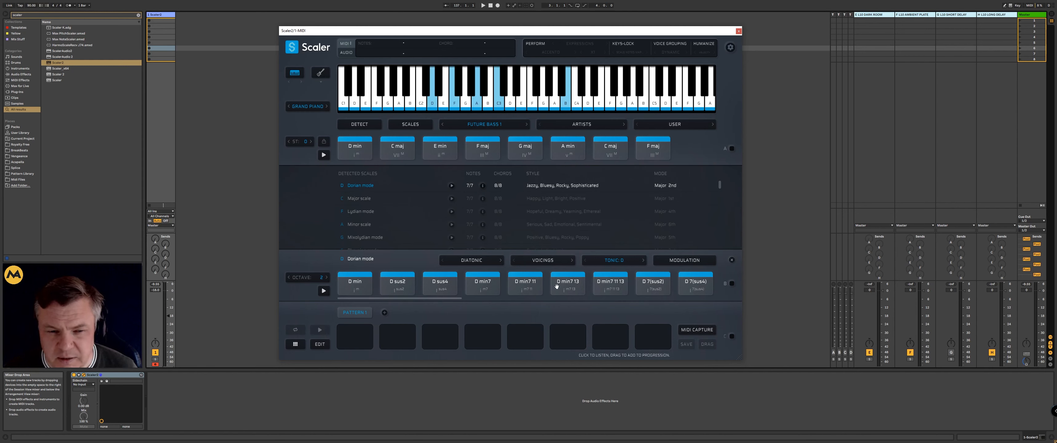
pyautogui.click(491, 262)
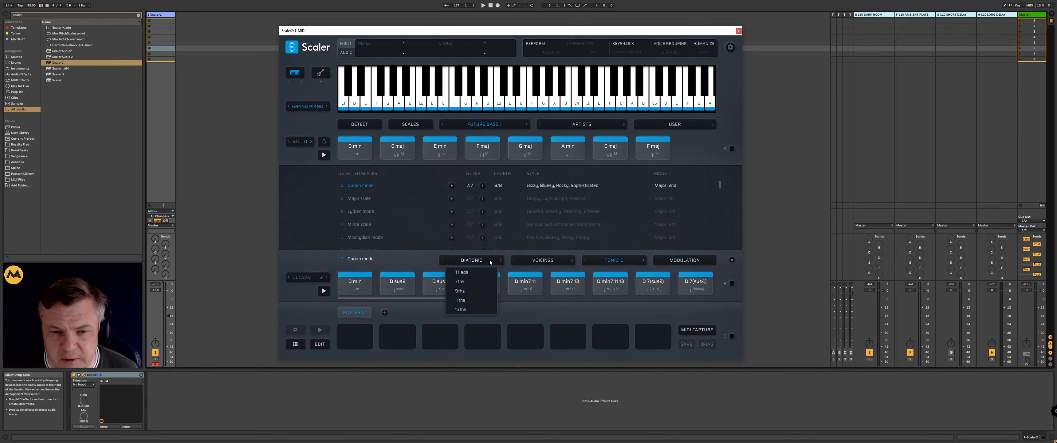
pyautogui.click(478, 272)
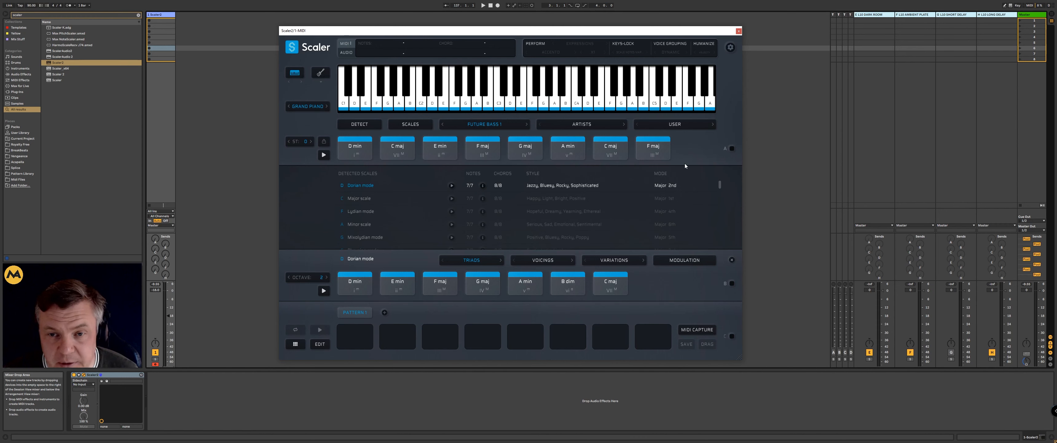
# Bind incoming MIDI keys to the Future Bass 1 chords in section A, leaving section B unbound.
pyautogui.click(731, 149)
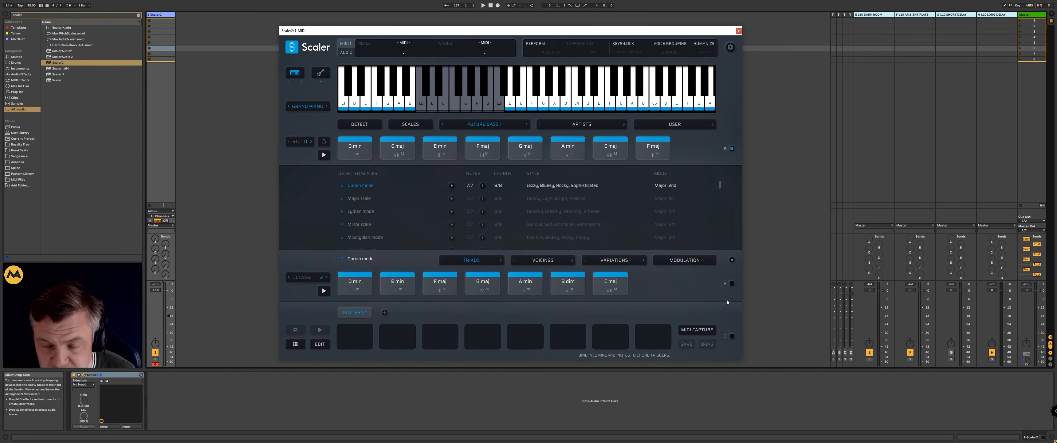
pyautogui.click(732, 284)
pyautogui.click(732, 283)
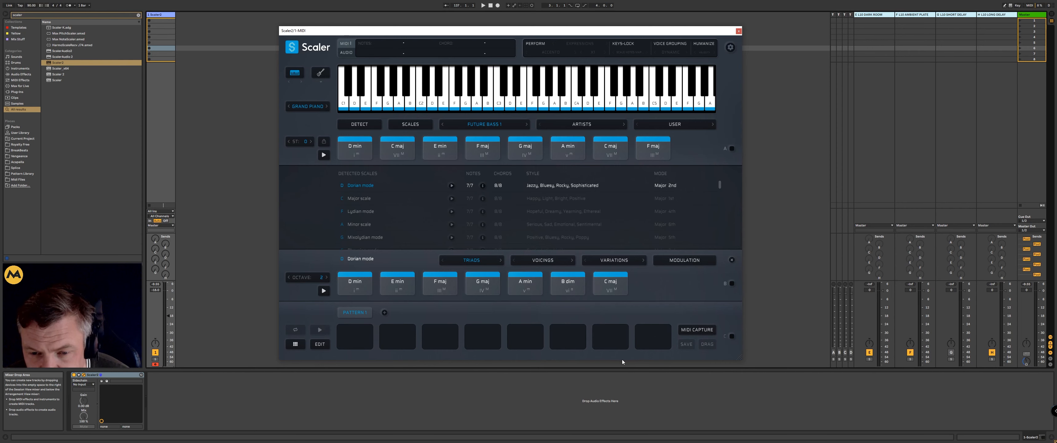
pyautogui.click(732, 148)
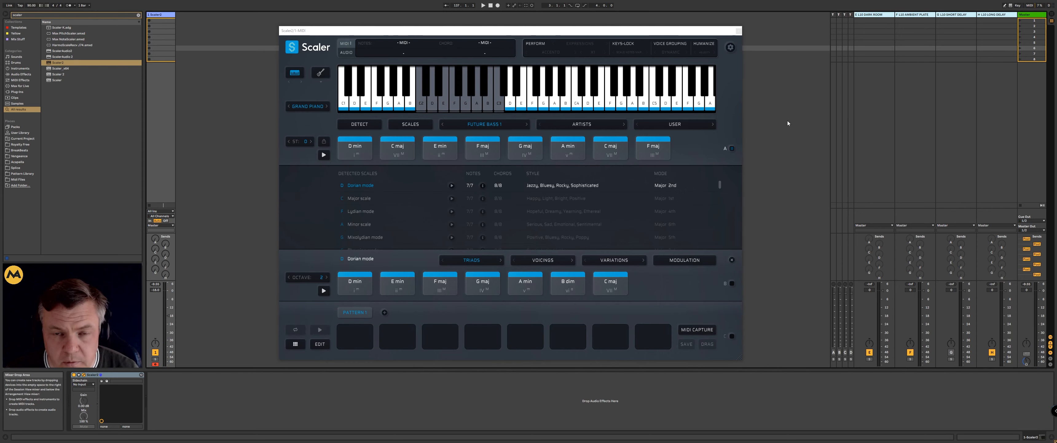
# Shift the plug-in window aside, switch to Arrangement View and hide the plug-in window.
pyautogui.moveTo(575, 31); pyautogui.dragTo(608, 34)
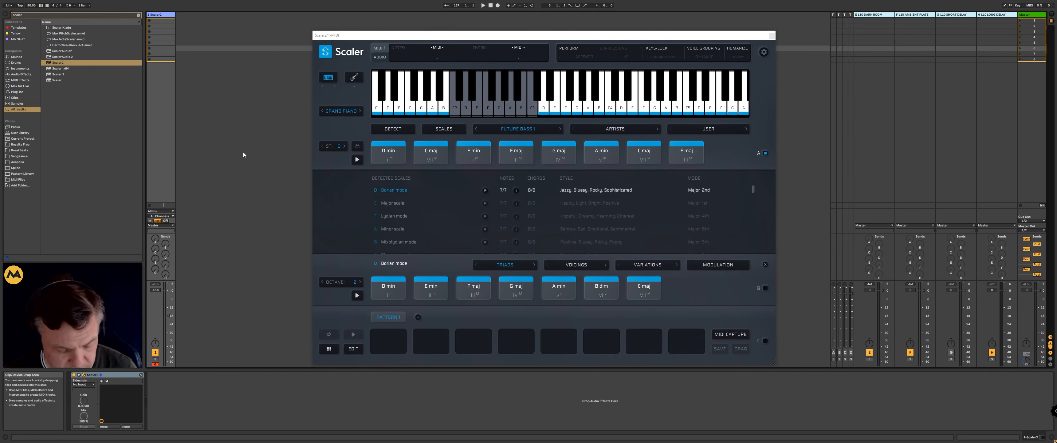
pyautogui.press('Tab')
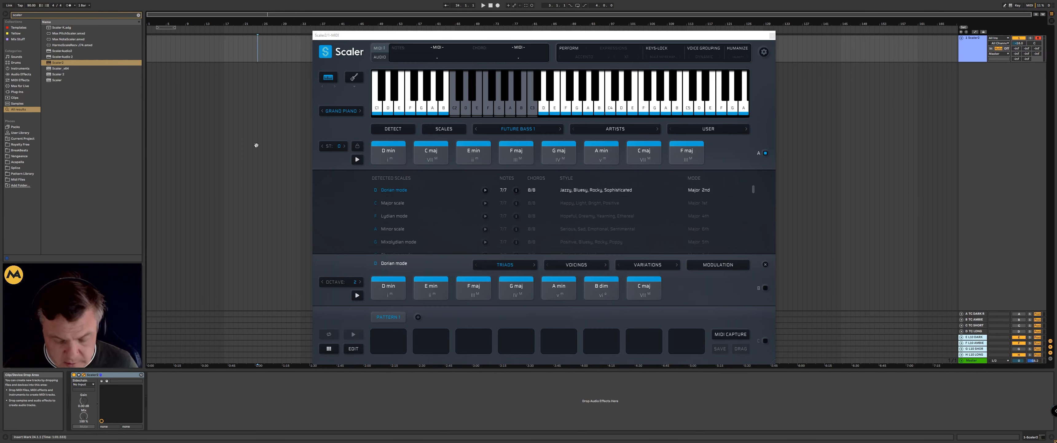
pyautogui.hotkey('ctrl', 'alt', 'p')
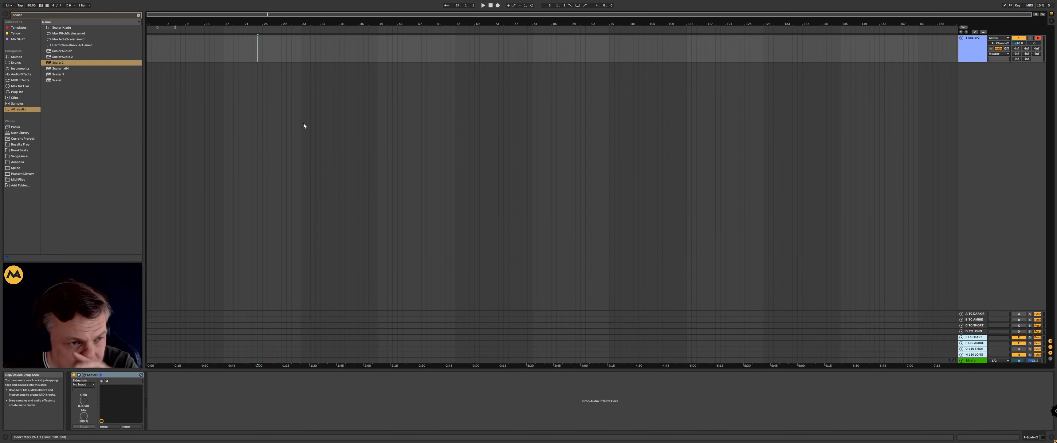
# Clear the browser search and open the CNTRL_Samples Future House drum loops in the Royalty Free library's Future House folder.
pyautogui.click(15, 144)
pyautogui.click(139, 15)
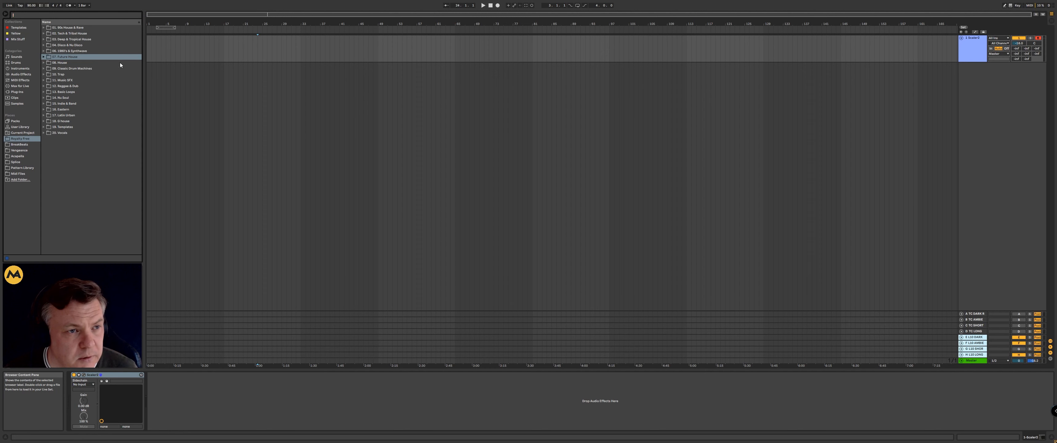
pyautogui.click(44, 57)
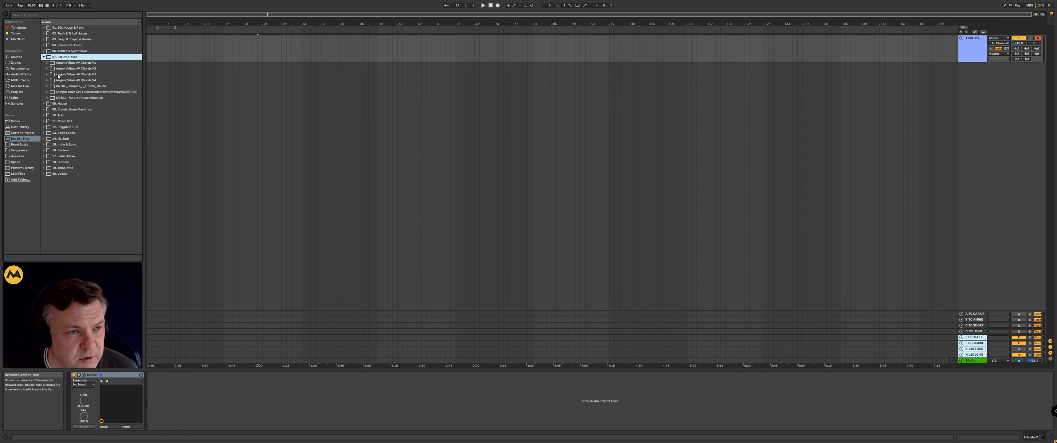
pyautogui.click(47, 85)
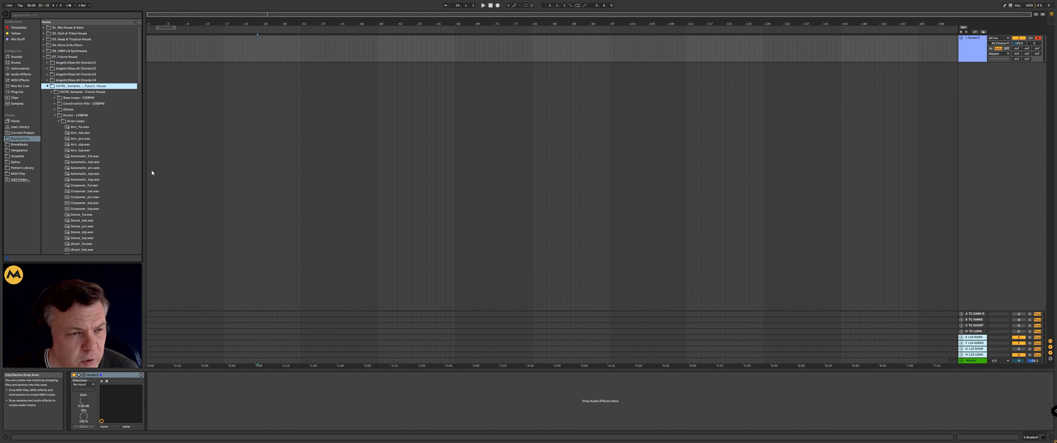
# Audition several full Future House drum loops, including the Automatic, Dance, Airs, FutureDisco and ghosts samples.
pyautogui.click(80, 158)
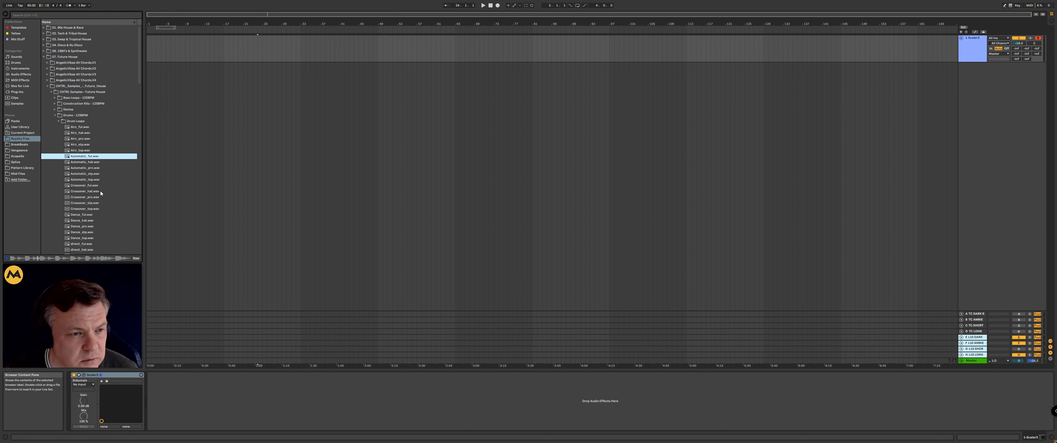
pyautogui.click(63, 214)
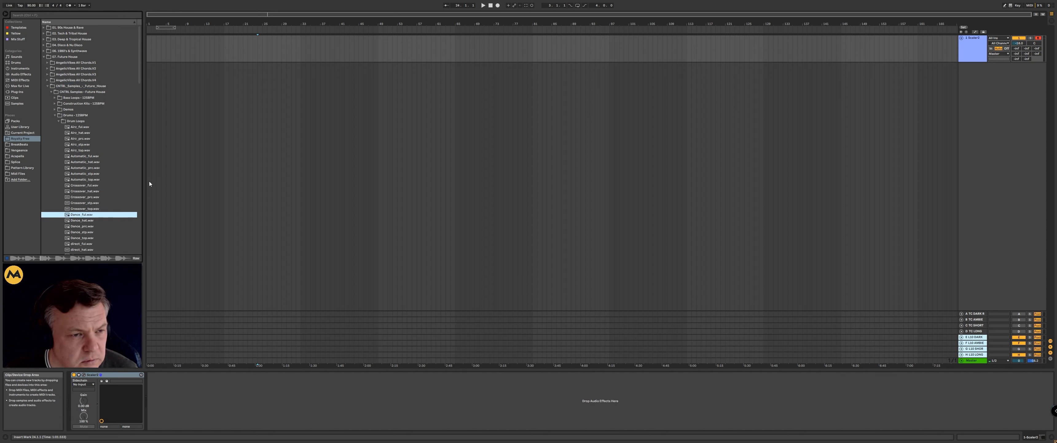
pyautogui.click(88, 156)
pyautogui.click(82, 128)
pyautogui.scroll(-5, 100, 201)
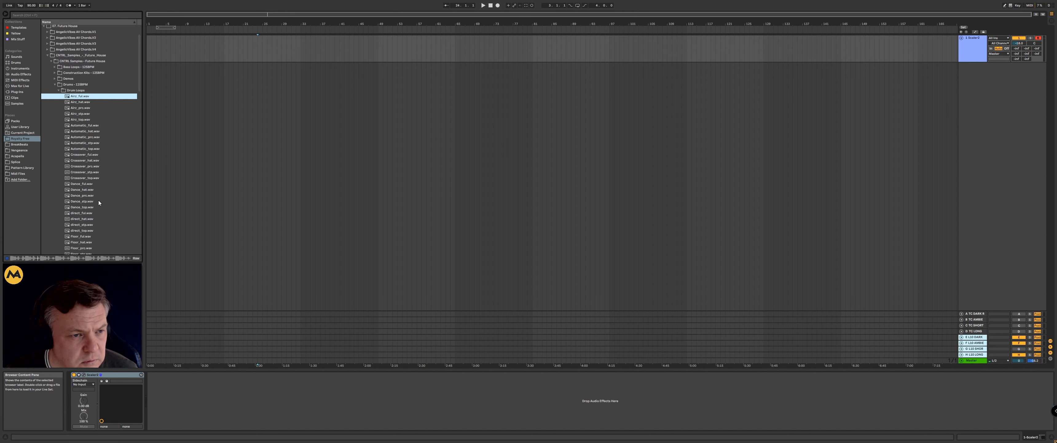
pyautogui.click(94, 204)
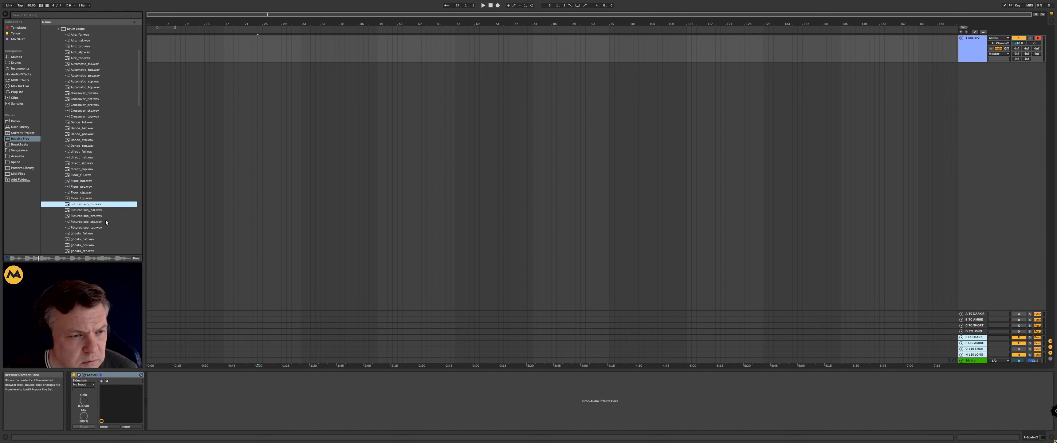
pyautogui.scroll(-2, 105, 219)
pyautogui.click(83, 190)
pyautogui.scroll(-1, 88, 198)
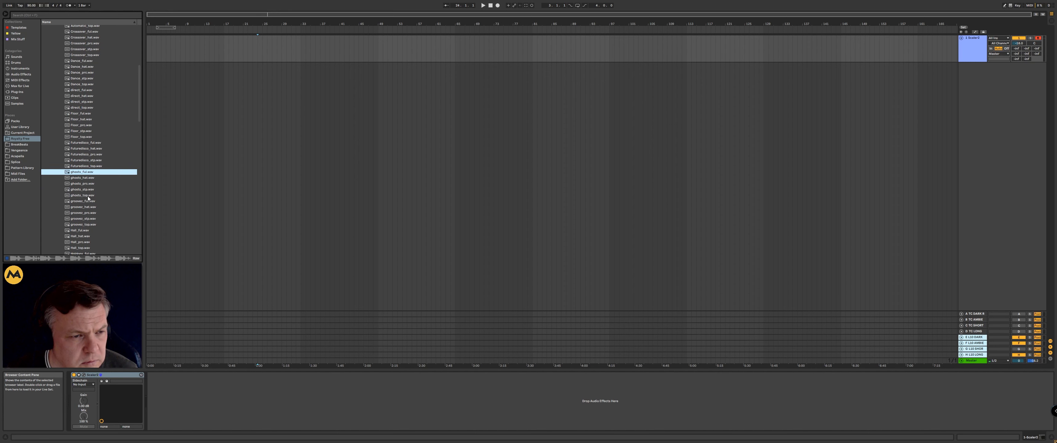
pyautogui.click(100, 229)
pyautogui.scroll(8, 96, 191)
pyautogui.click(76, 127)
# Place Automatic_ful.wav on a new audio track from bar 1 and set the project tempo to 125 BPM.
pyautogui.click(74, 156)
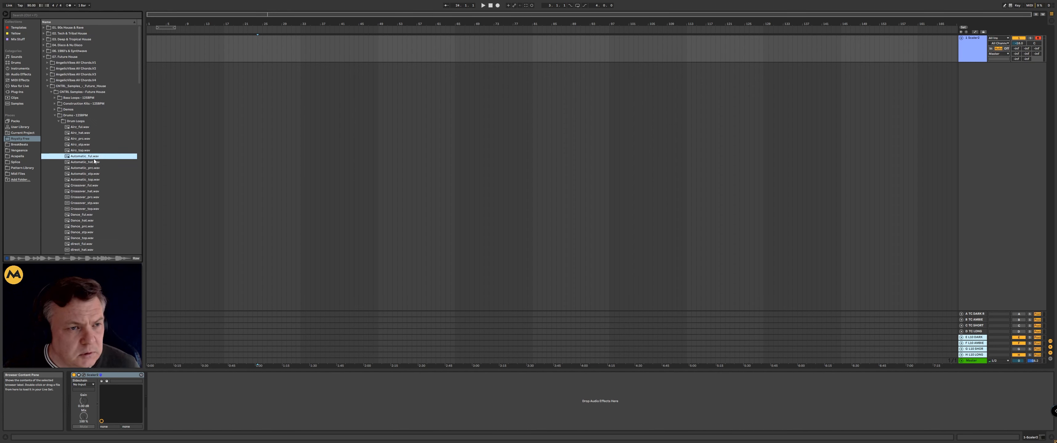
pyautogui.moveTo(73, 158); pyautogui.dragTo(162, 74)
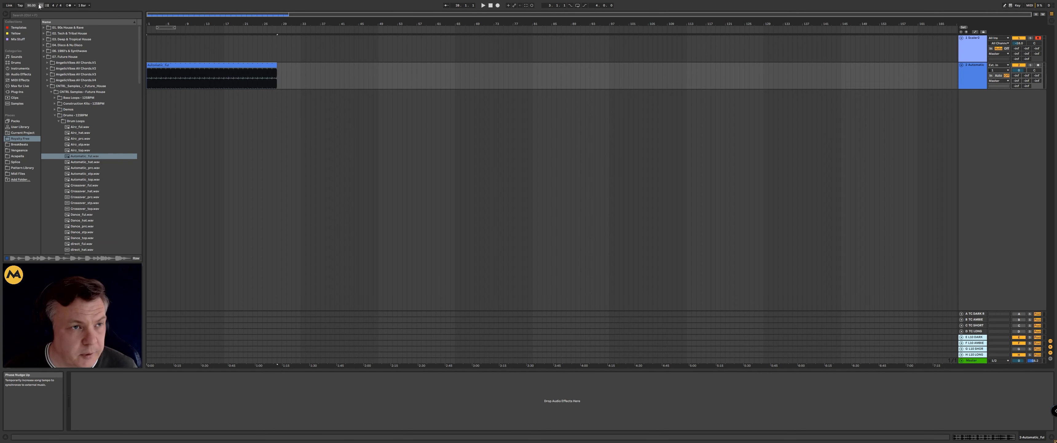
pyautogui.click(20, 6)
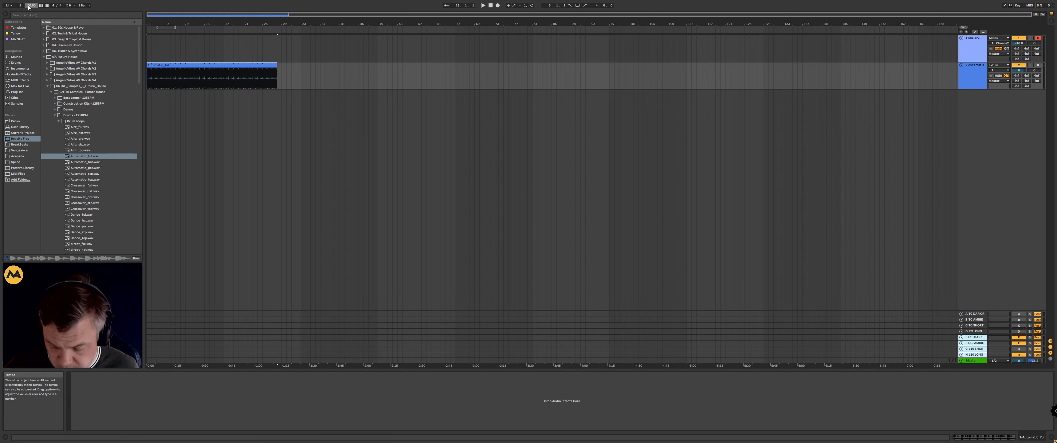
pyautogui.press('Return')
pyautogui.click(310, 156)
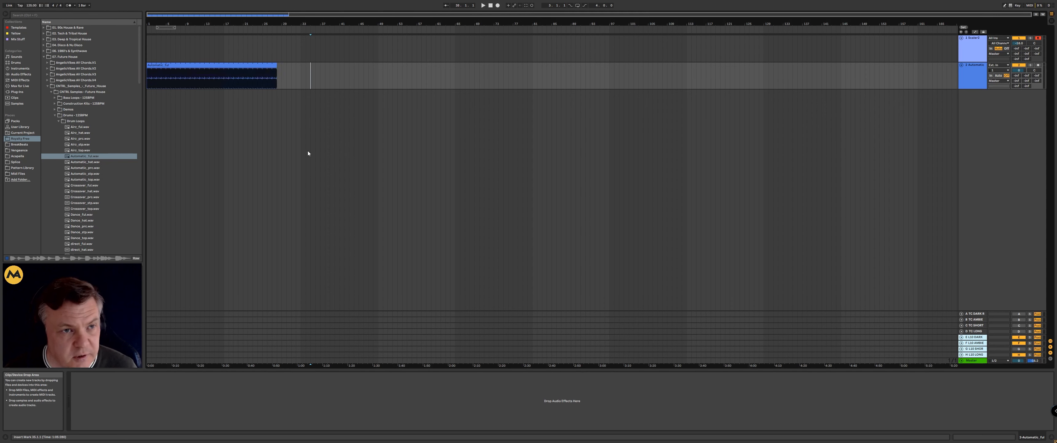
# Shorten the drum clip to end at bar 17 and loop the arrangement over its 16 bars.
pyautogui.click(214, 66)
pyautogui.moveTo(156, 24); pyautogui.dragTo(156, 51)
pyautogui.moveTo(189, 26); pyautogui.dragTo(188, 23)
pyautogui.click(500, 80)
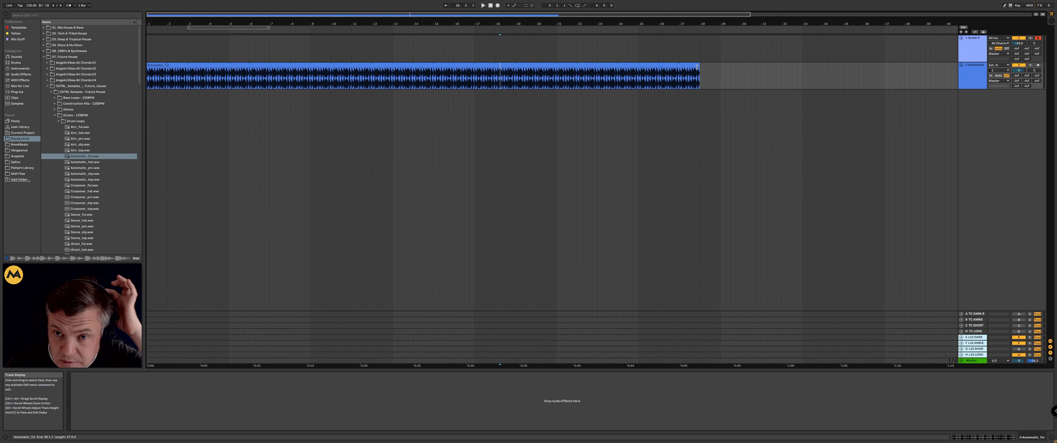
pyautogui.moveTo(697, 66); pyautogui.dragTo(475, 66)
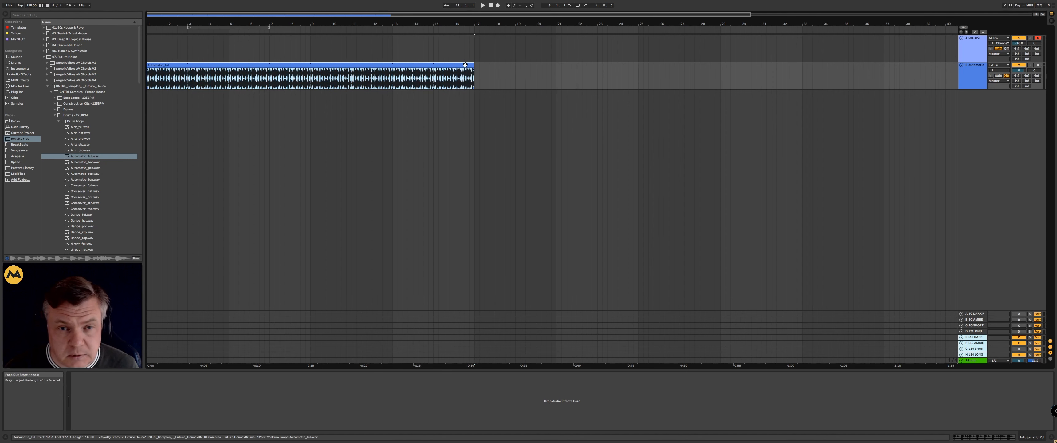
pyautogui.hotkey('ctrl', 'l')
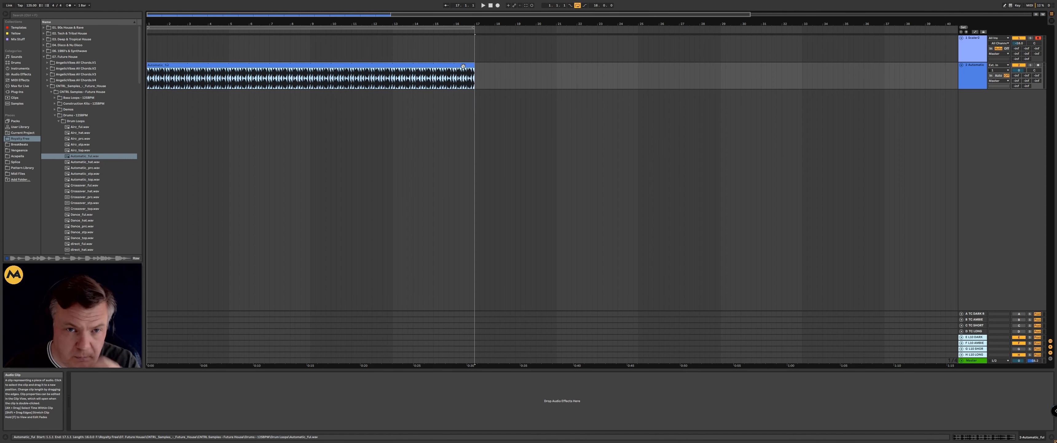
# Play the drum loop, open its clip properties and double the sample's original tempo.
pyautogui.click(409, 148)
pyautogui.press('space')
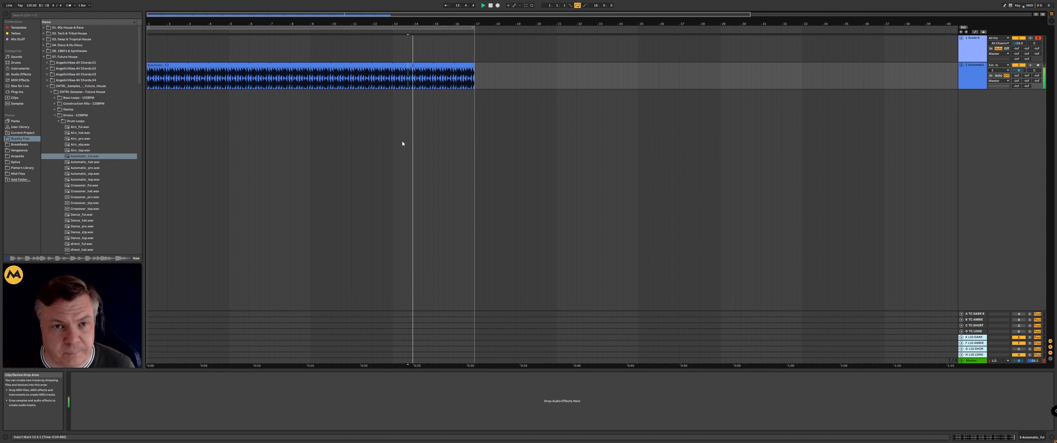
pyautogui.doubleClick(321, 71)
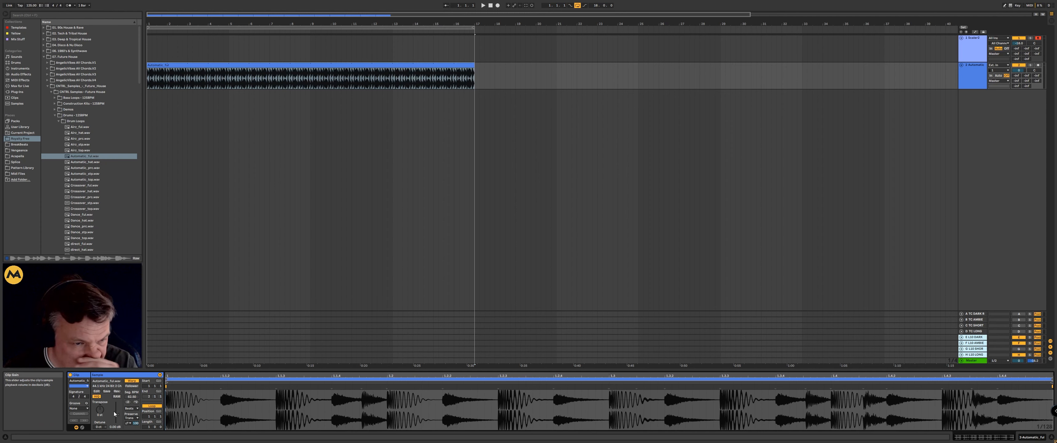
pyautogui.click(136, 402)
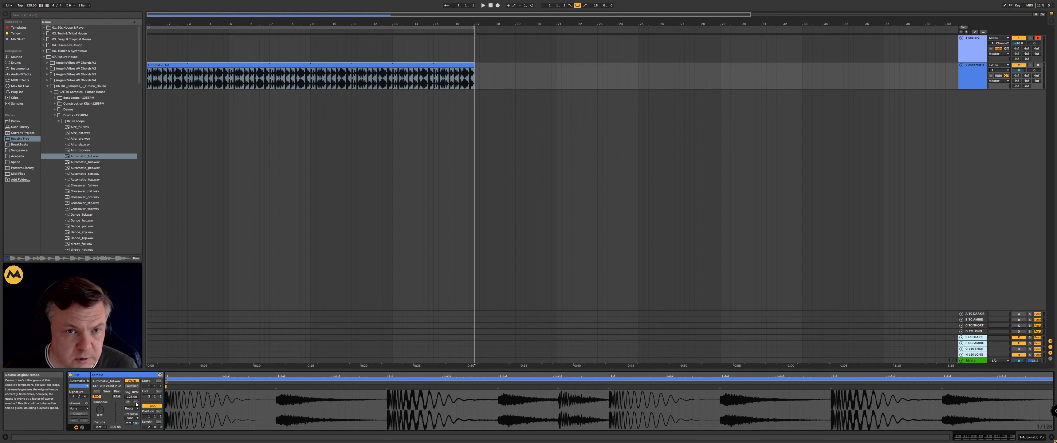
# Play the corrected drum loop and lower the drum track's volume.
pyautogui.press('space')
pyautogui.click(674, 82)
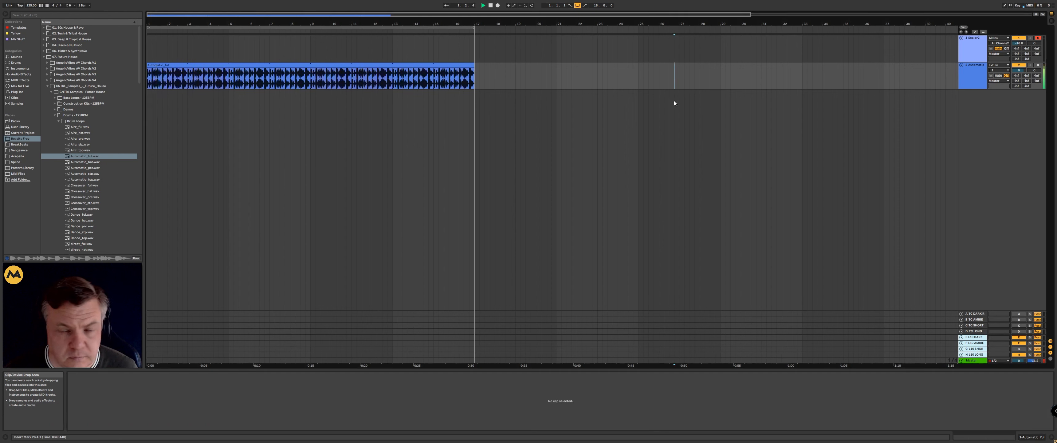
pyautogui.moveTo(1019, 70); pyautogui.dragTo(1019, 95)
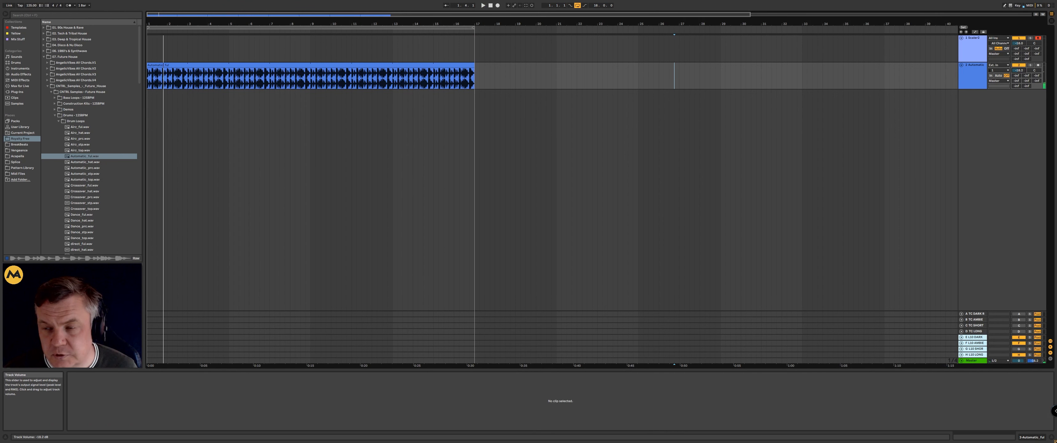
pyautogui.press('space')
pyautogui.press('space')
# Restart playback from bar 1 and reduce the drum track's volume further.
pyautogui.click(978, 64)
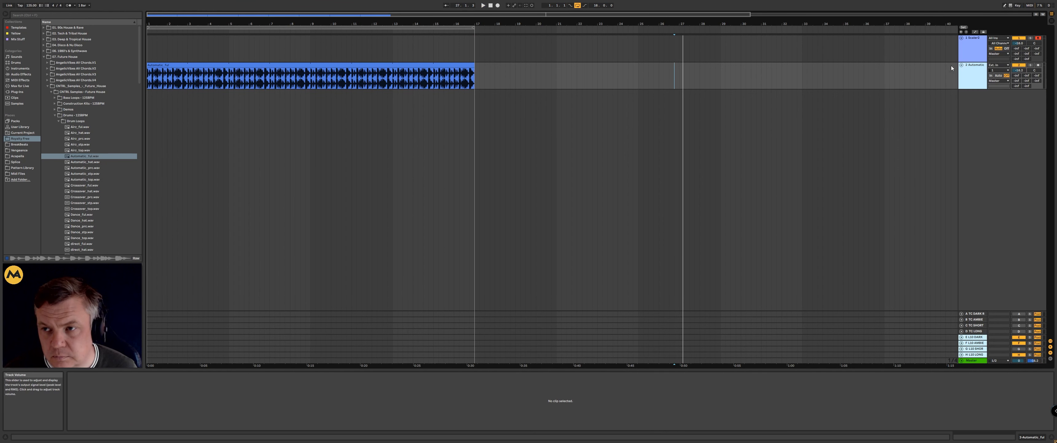
pyautogui.click(491, 5)
pyautogui.click(483, 5)
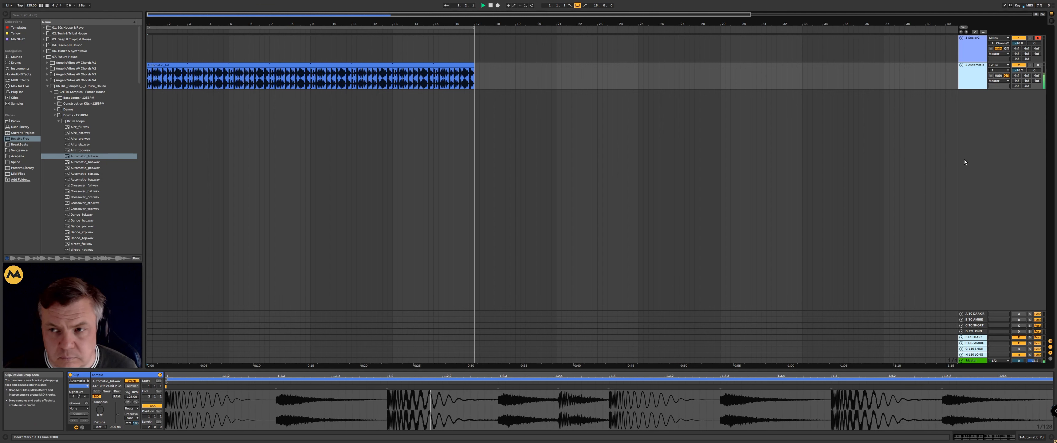
pyautogui.moveTo(1019, 70); pyautogui.dragTo(1019, 83)
# Show the Scaler 2 window, turn the drums down below the chords during playback, and stop the transport.
pyautogui.click(974, 50)
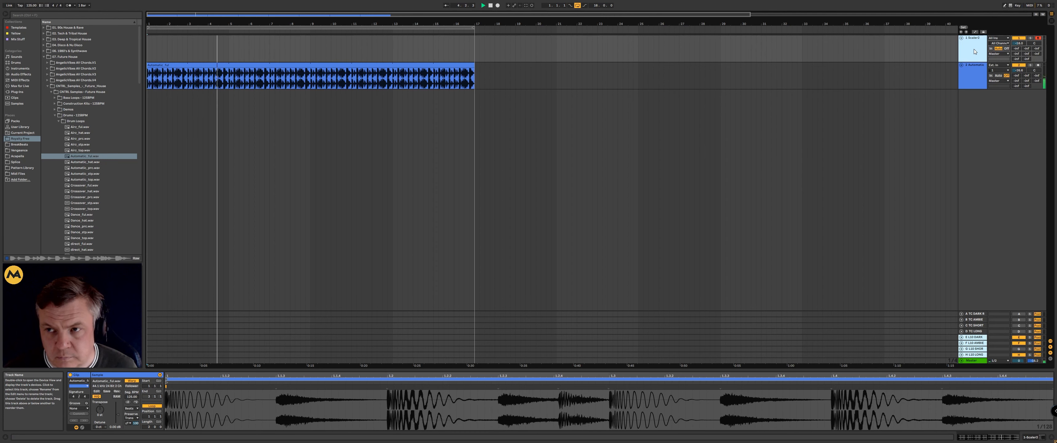
pyautogui.hotkey('ctrl', 'alt', 'p')
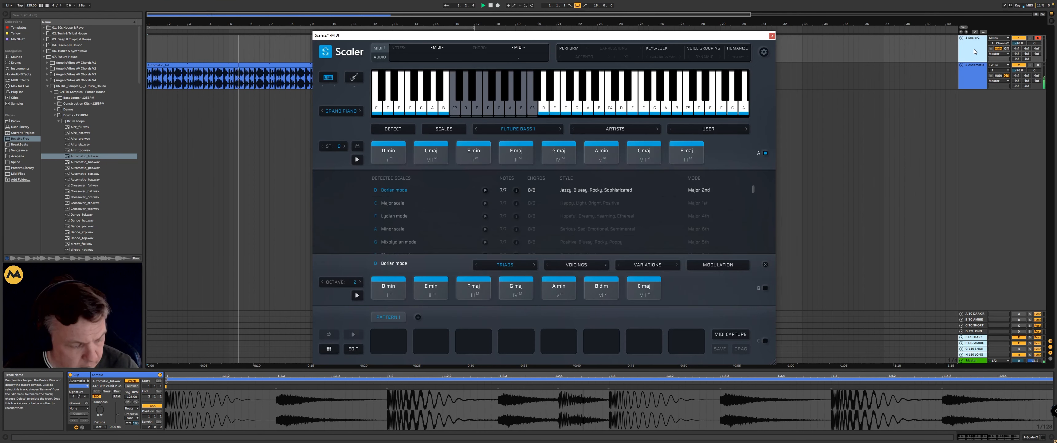
pyautogui.moveTo(1019, 70); pyautogui.dragTo(1019, 101)
pyautogui.press('space')
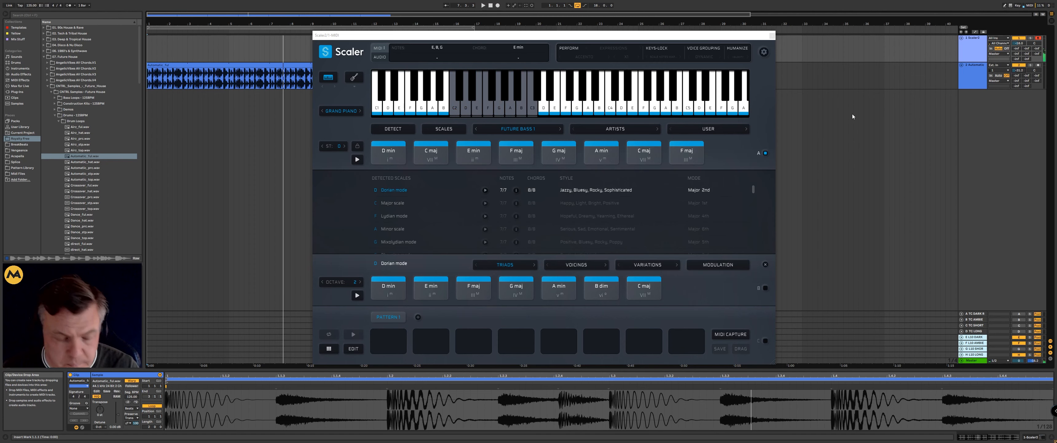
# Record an eight-bar MIDI chord performance on the Scaler 2 track from bar 1 over the drum loop.
pyautogui.click(882, 101)
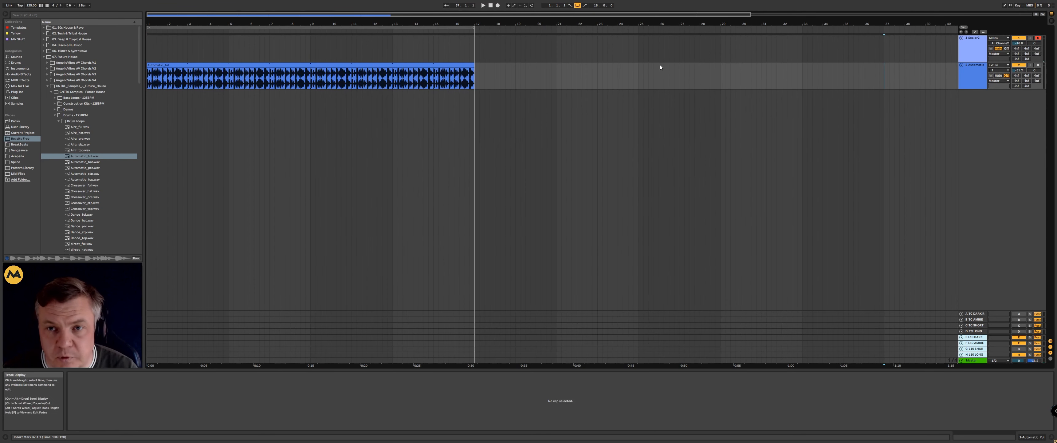
pyautogui.click(491, 6)
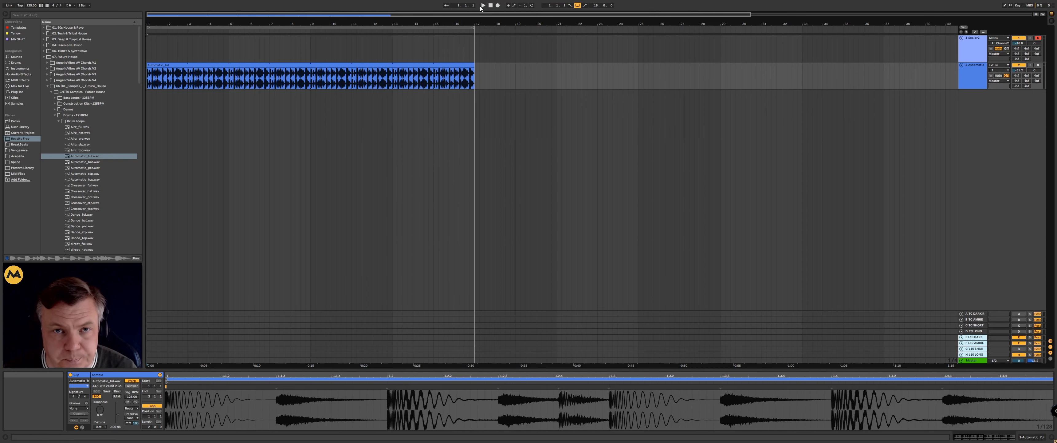
pyautogui.click(498, 5)
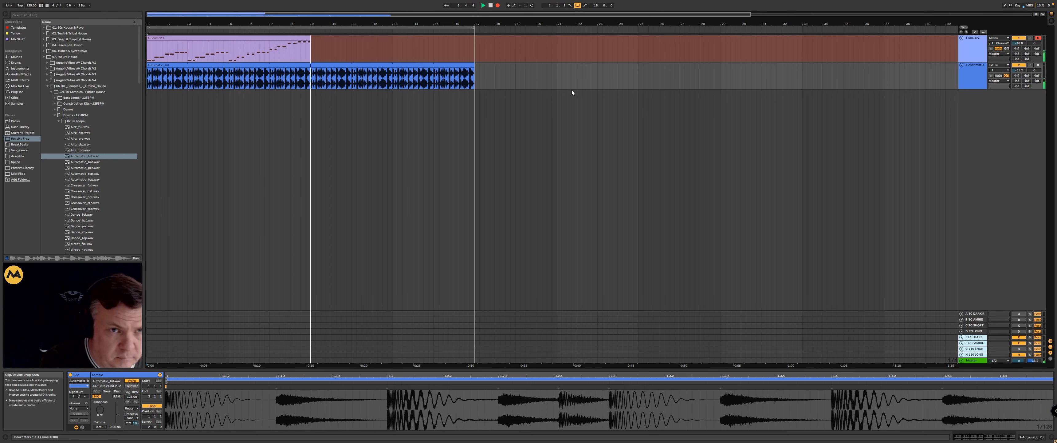
pyautogui.press('space')
# Move the Scaler 2 window aside to uncover the end of the recorded MIDI clip.
pyautogui.click(378, 49)
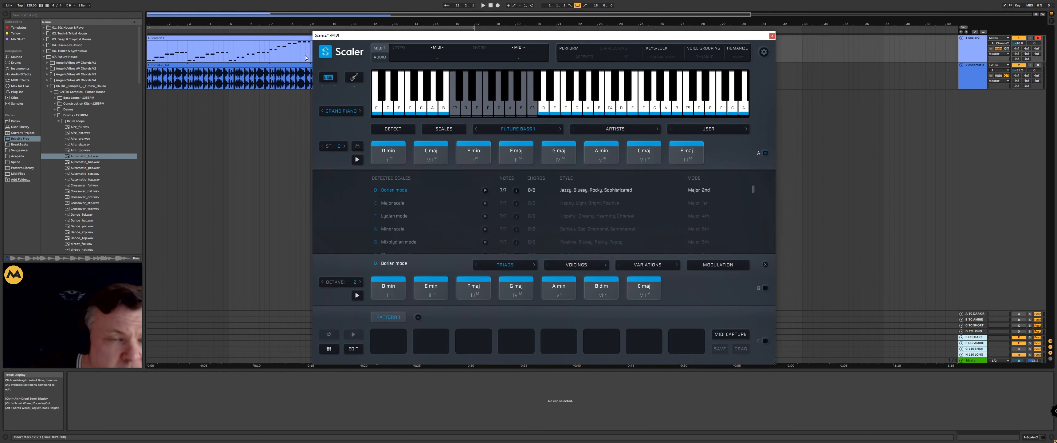
pyautogui.click(306, 58)
pyautogui.moveTo(345, 36); pyautogui.dragTo(537, 45)
pyautogui.click(329, 52)
pyautogui.moveTo(314, 54); pyautogui.dragTo(137, 60)
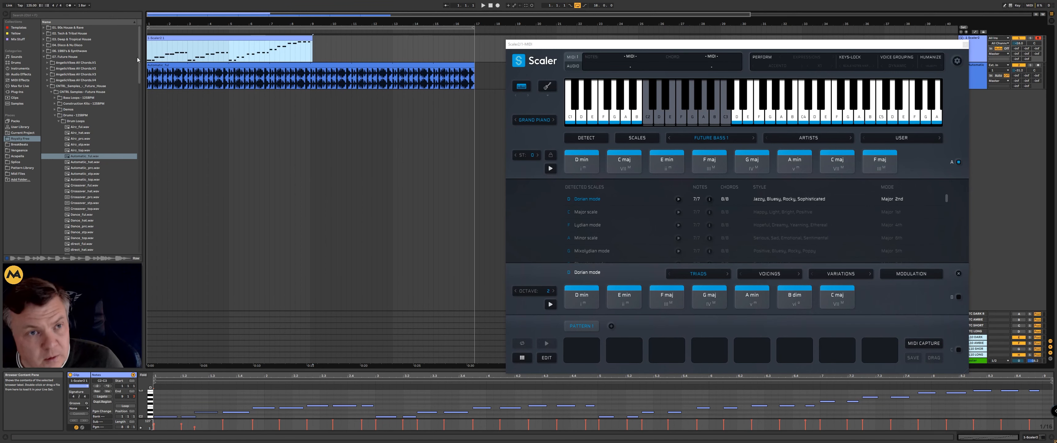
pyautogui.click(295, 127)
pyautogui.click(305, 38)
pyautogui.click(323, 44)
pyautogui.click(310, 38)
pyautogui.moveTo(312, 46); pyautogui.dragTo(117, 39)
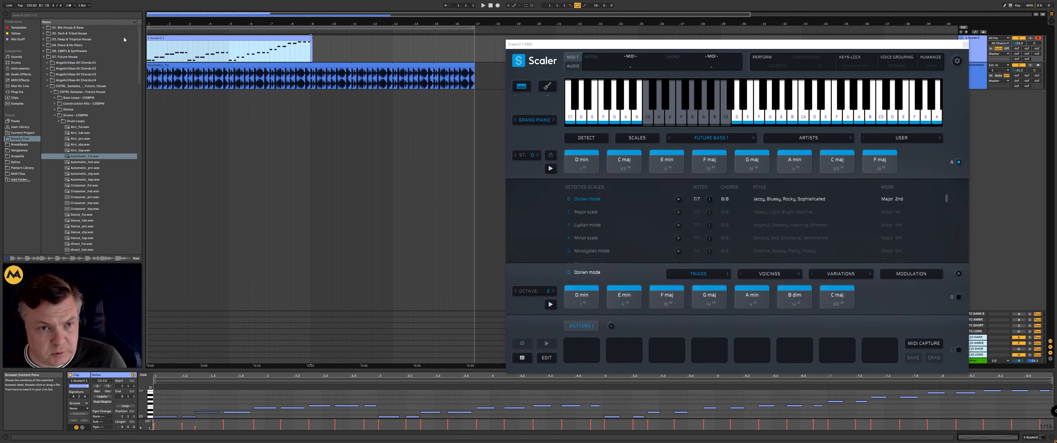
# Remove the recorded clip's excess beyond bar 9 and loop the arrangement over its eight bars.
pyautogui.click(352, 50)
pyautogui.moveTo(316, 48); pyautogui.dragTo(311, 48)
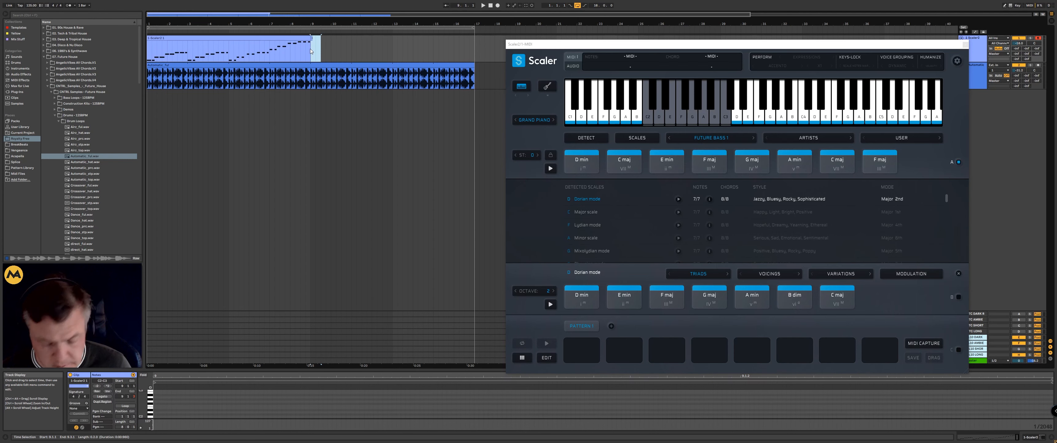
pyautogui.click(286, 38)
pyautogui.hotkey('ctrl', 'l')
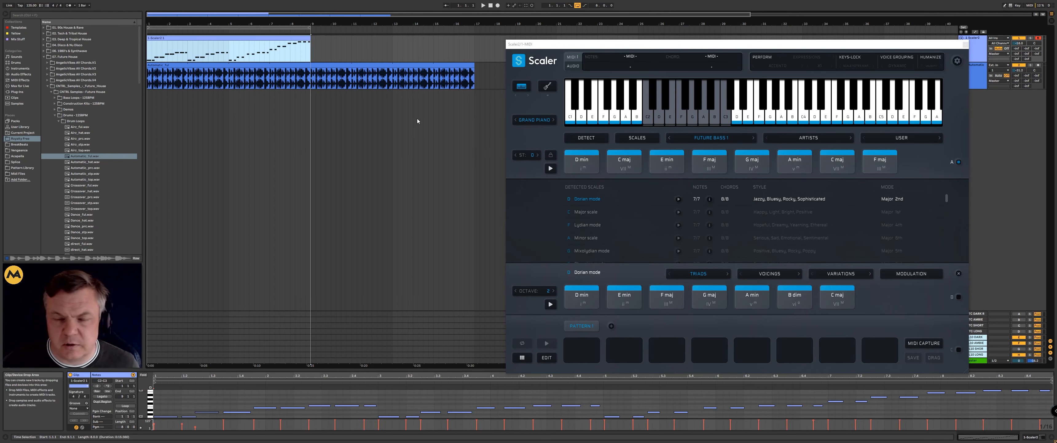
# Open the recorded chord clip in an enlarged note editor and quantize all its notes.
pyautogui.click(351, 167)
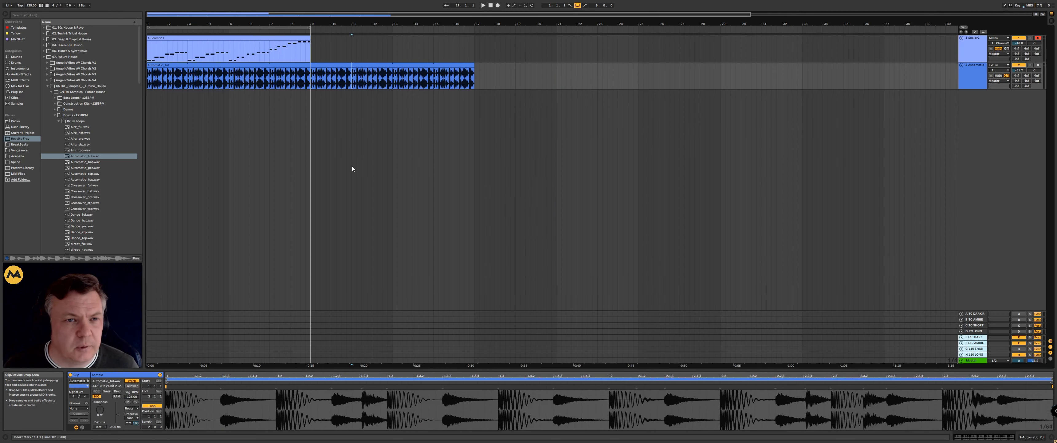
pyautogui.click(267, 38)
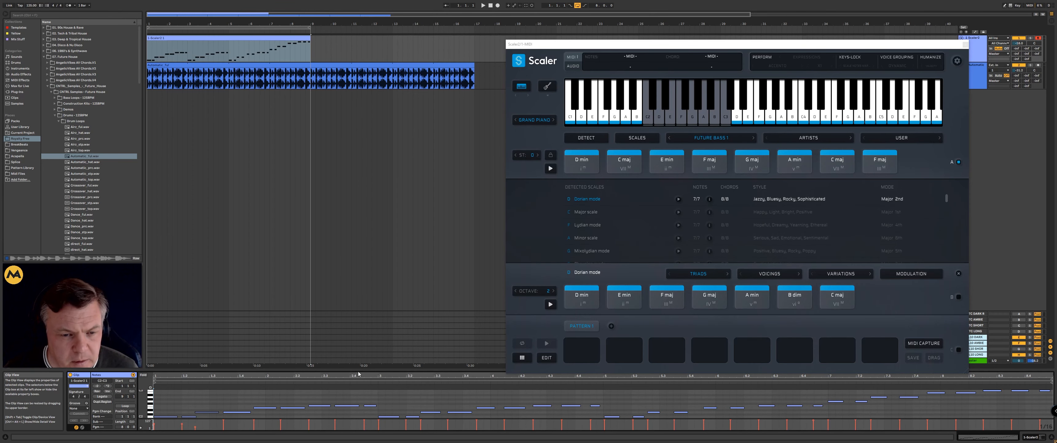
pyautogui.moveTo(358, 349); pyautogui.dragTo(358, 112)
pyautogui.click(175, 335)
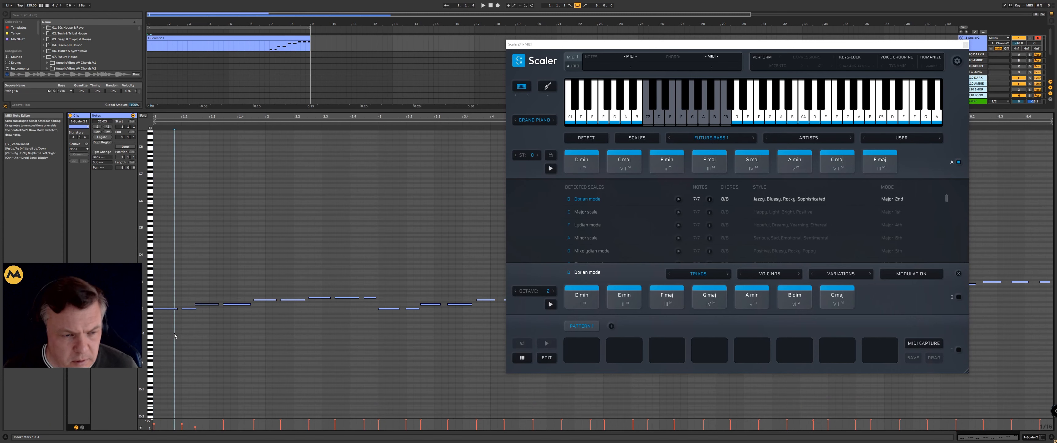
pyautogui.hotkey('ctrl', 'a')
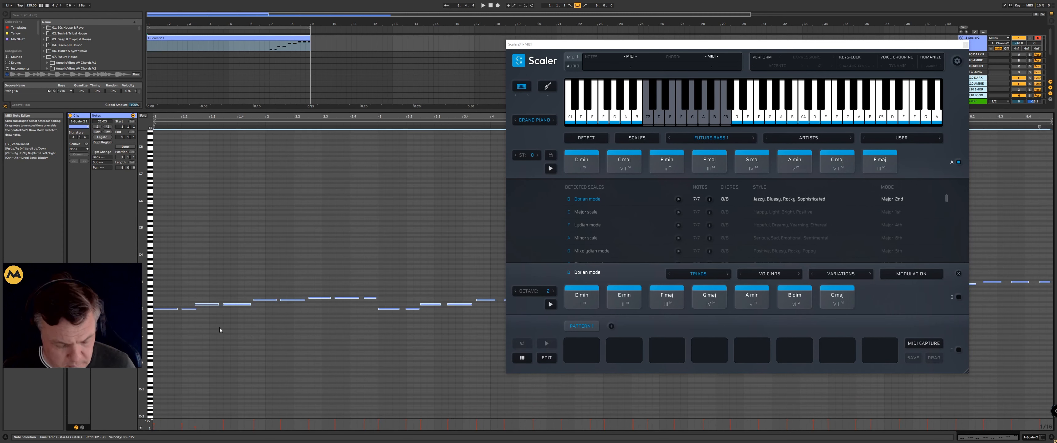
pyautogui.hotkey('ctrl', 'u')
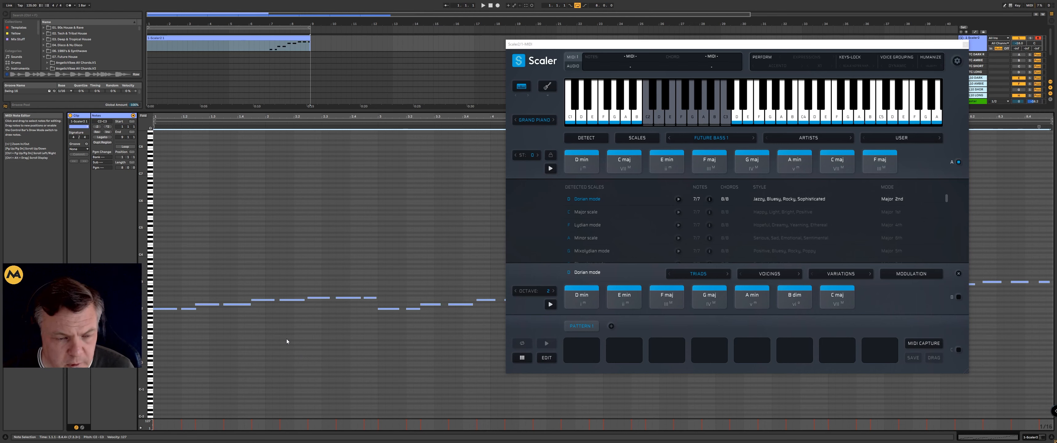
# Set the velocity of every note in the chord clip to 127.
pyautogui.click(339, 365)
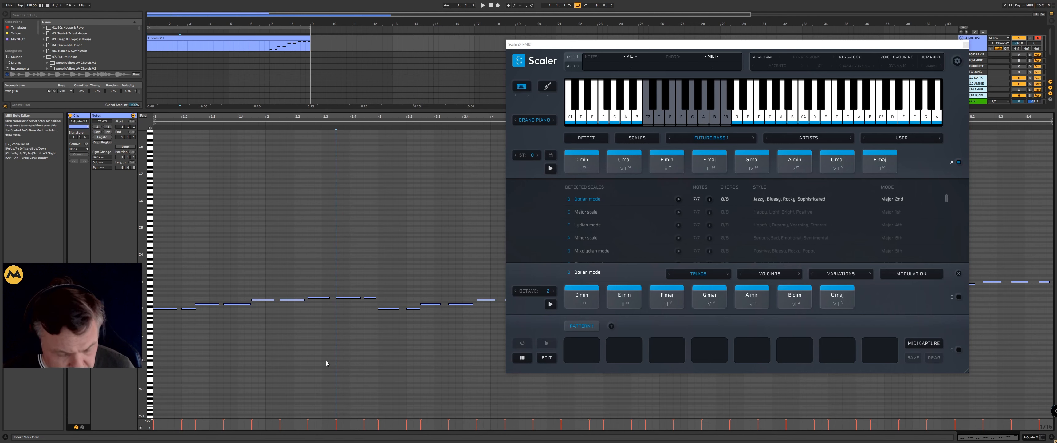
pyautogui.hotkey('ctrl', 'a')
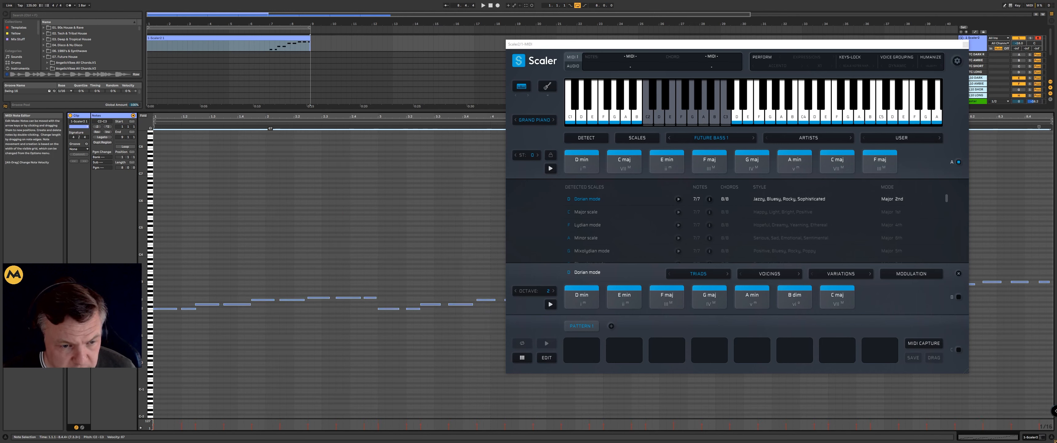
pyautogui.moveTo(270, 328); pyautogui.dragTo(270, 288)
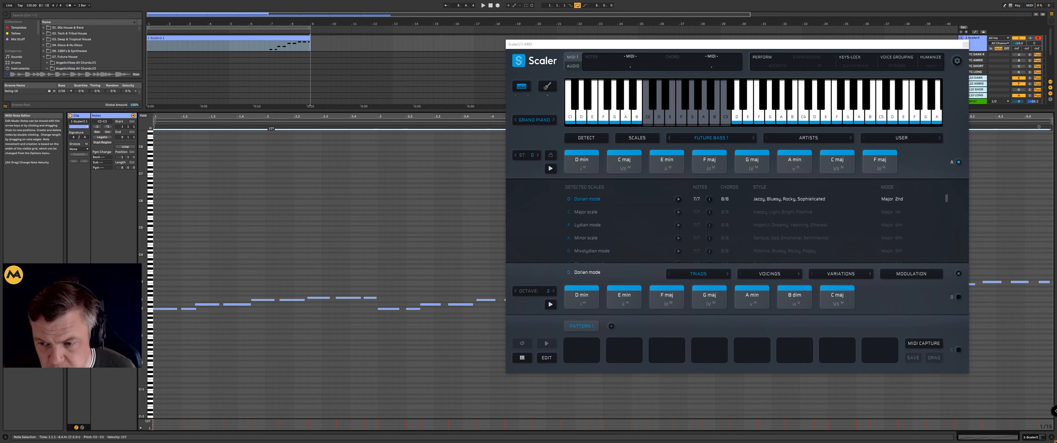
# Play back the quantized chords with the Scaler 2 track turned down, shrink the note editor, and stop the transport.
pyautogui.click(360, 358)
pyautogui.press('space')
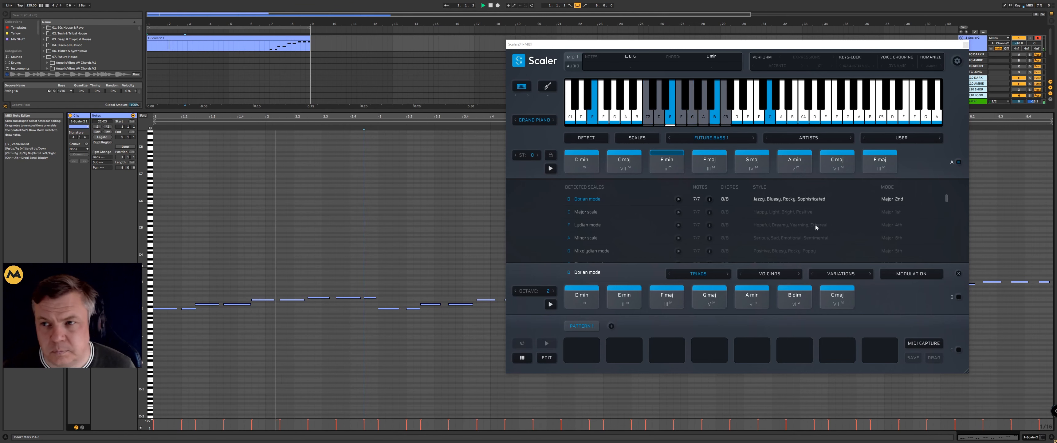
pyautogui.moveTo(1019, 43); pyautogui.dragTo(1019, 52)
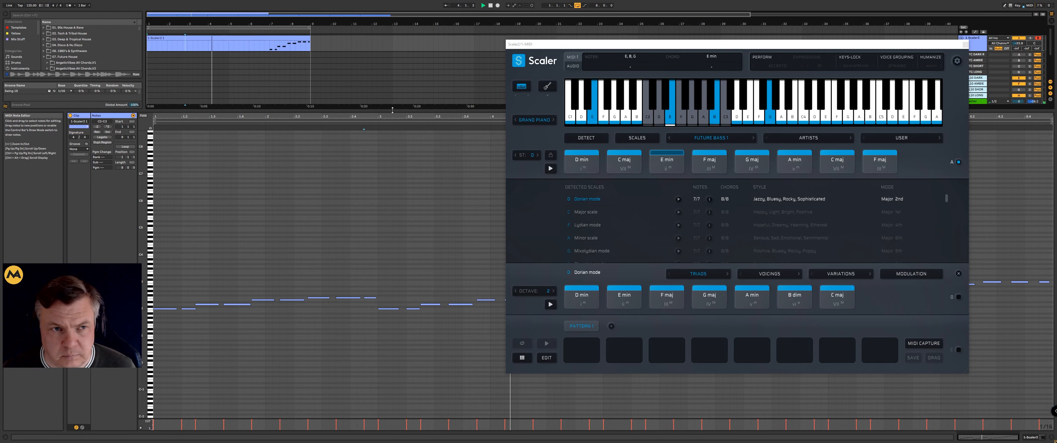
pyautogui.moveTo(397, 110); pyautogui.dragTo(394, 370)
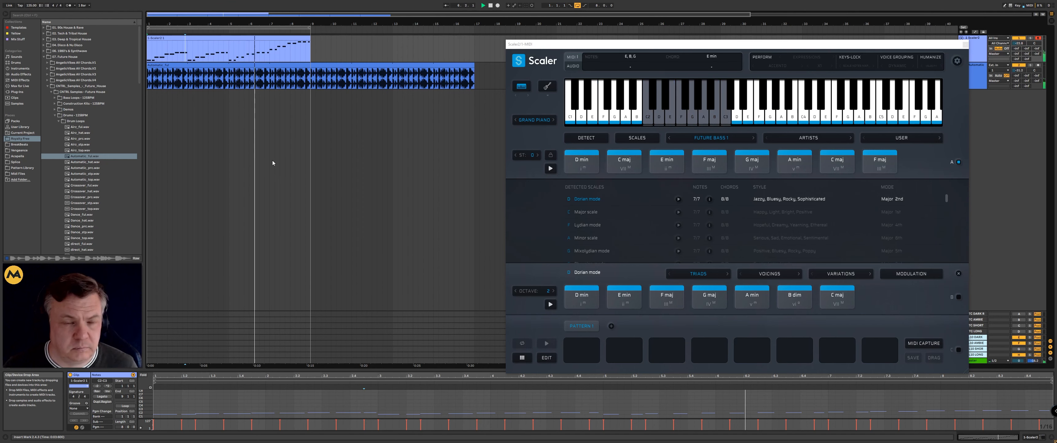
pyautogui.click(328, 55)
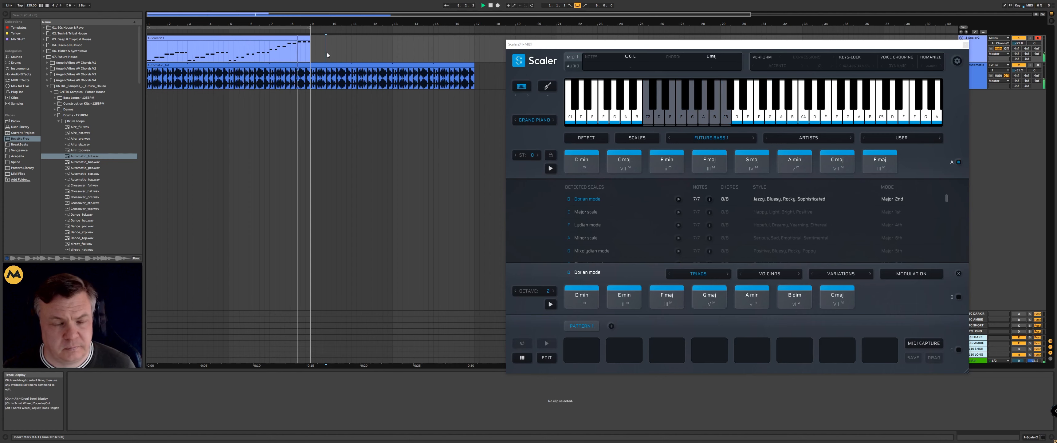
pyautogui.press('space')
# Copy the two-bar phrase from bars 5 and 6 of the chord clip over its first four bars.
pyautogui.click(326, 118)
pyautogui.moveTo(230, 46); pyautogui.dragTo(270, 46)
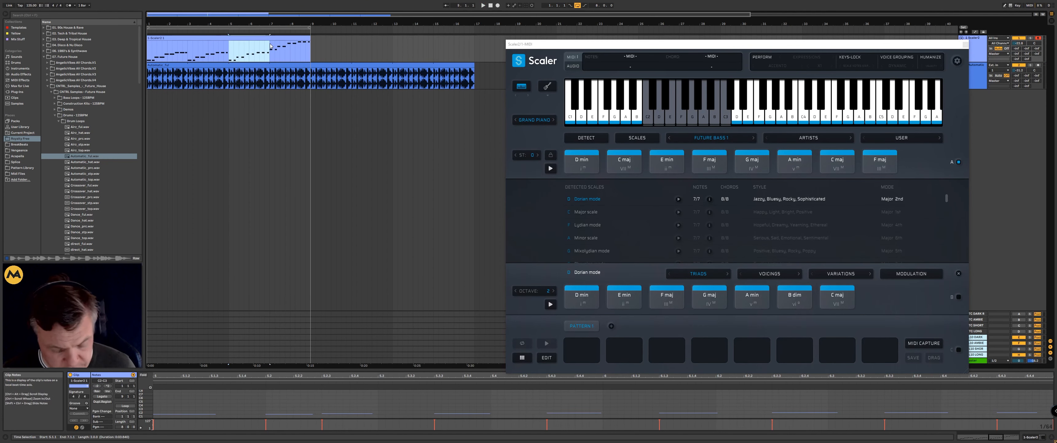
pyautogui.keyDown('ctrl'); pyautogui.moveTo(242, 38); pyautogui.dragTo(160, 39); pyautogui.keyUp('ctrl')
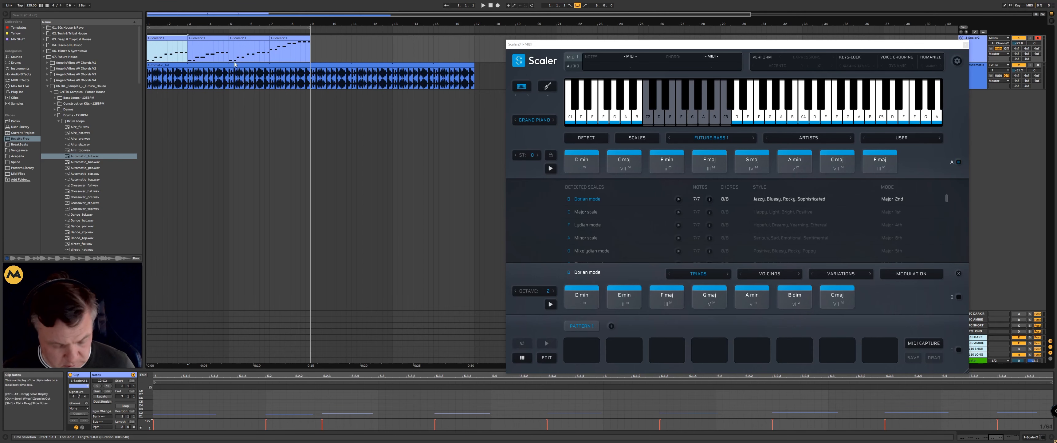
pyautogui.hotkey('ctrl', 'd')
# Consolidate the four chord clip pieces between bars 1 and 9 into a single clip.
pyautogui.click(184, 36)
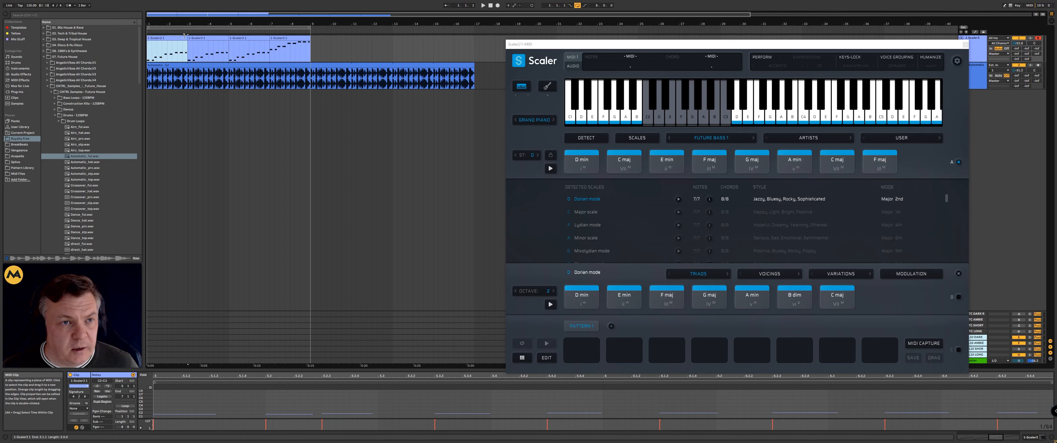
pyautogui.keyDown('shift'); pyautogui.click(286, 38); pyautogui.keyUp('shift')
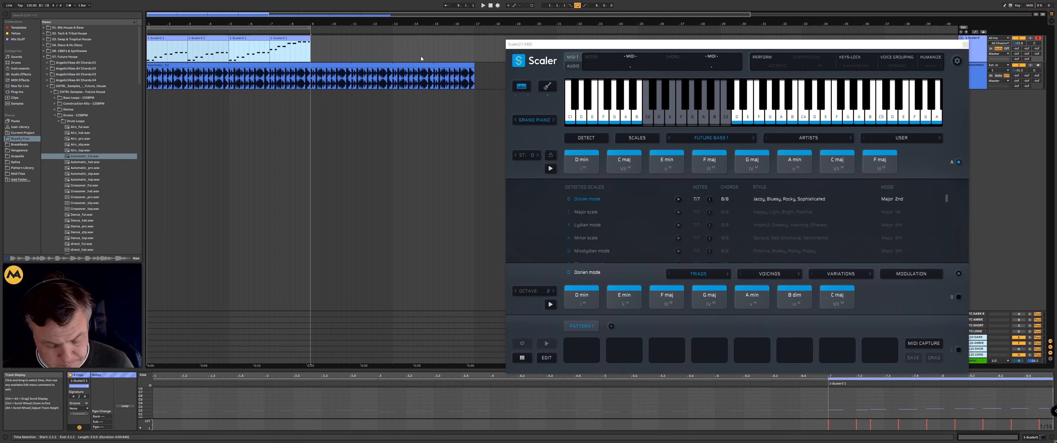
pyautogui.hotkey('ctrl', 'j')
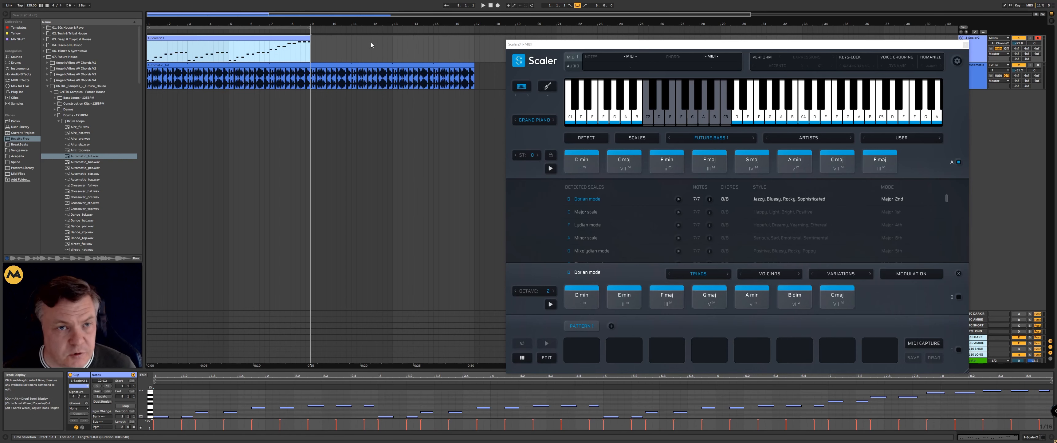
# Turn on looping for the consolidated chord clip and extend it to bar 17, matching the drum track.
pyautogui.doubleClick(282, 38)
pyautogui.click(124, 405)
pyautogui.moveTo(310, 38); pyautogui.dragTo(475, 38)
pyautogui.click(392, 78)
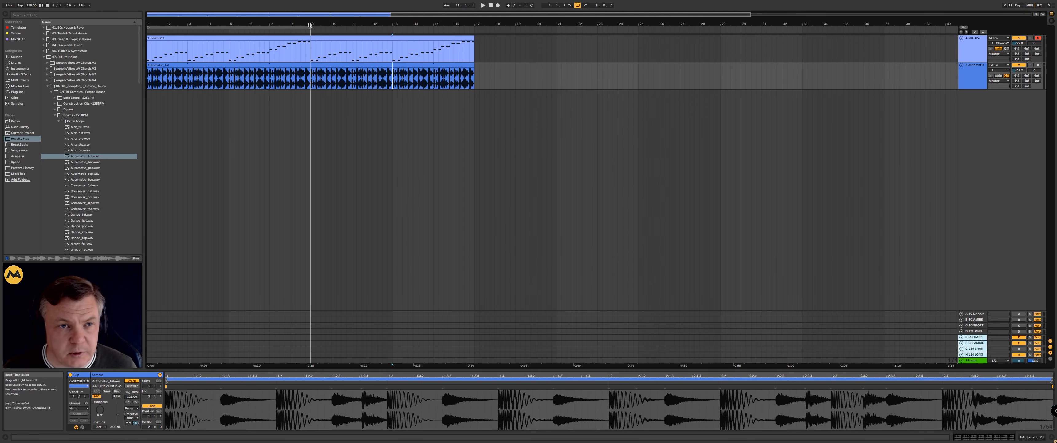
# Extend the arrangement loop to bar 17 and play the looped chords with the drums before stopping.
pyautogui.moveTo(310, 28); pyautogui.dragTo(474, 28)
pyautogui.click(545, 87)
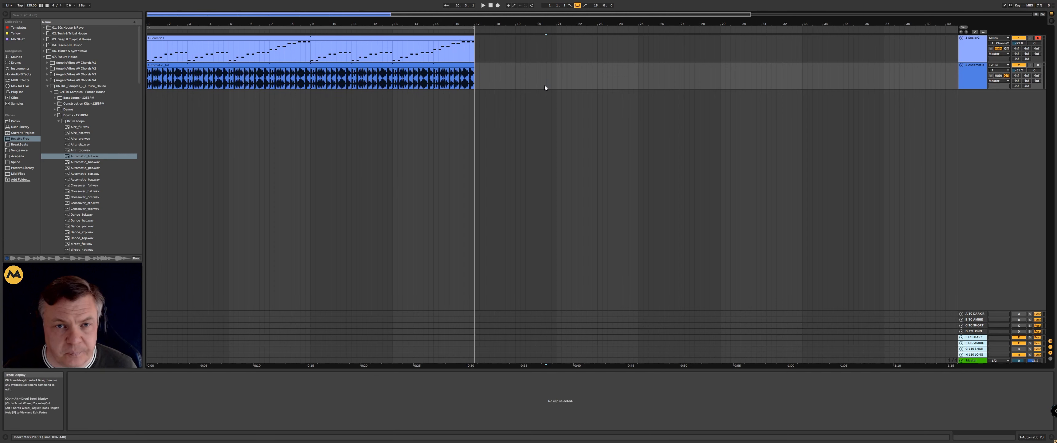
pyautogui.click(439, 35)
pyautogui.press('space')
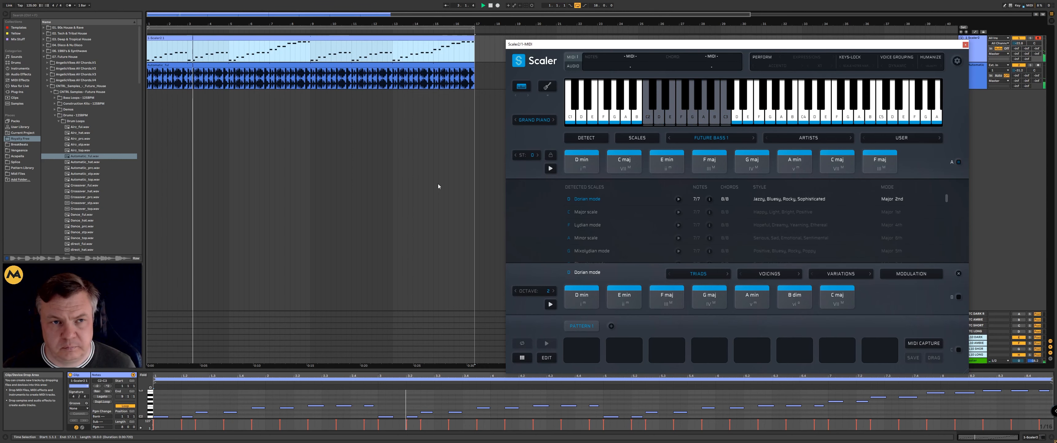
pyautogui.press('space')
pyautogui.click(402, 173)
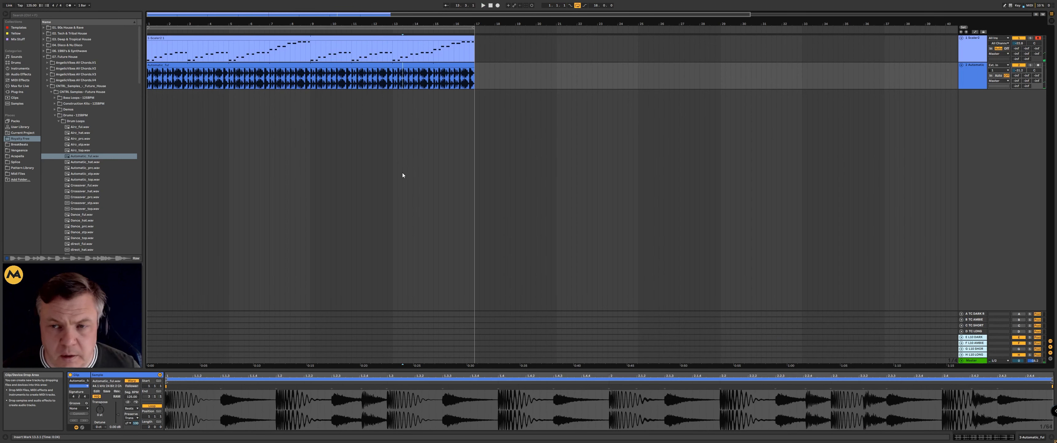
# Add all eight Future Bass 1 chords in Scaler 2 to the current pattern.
pyautogui.click(438, 53)
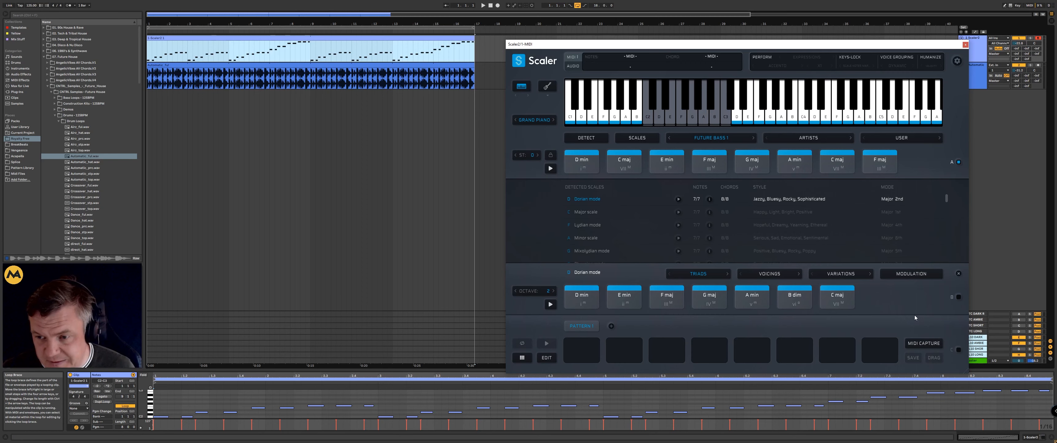
pyautogui.rightClick(573, 163)
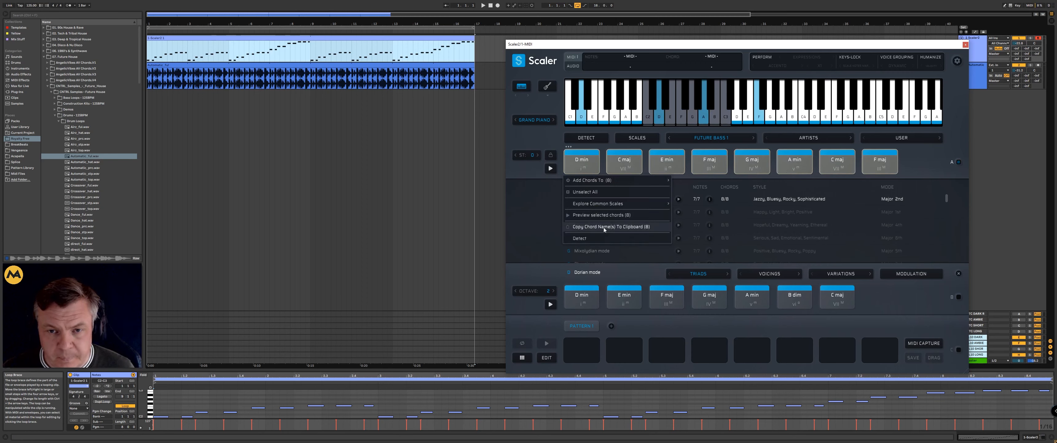
pyautogui.moveTo(624, 180)
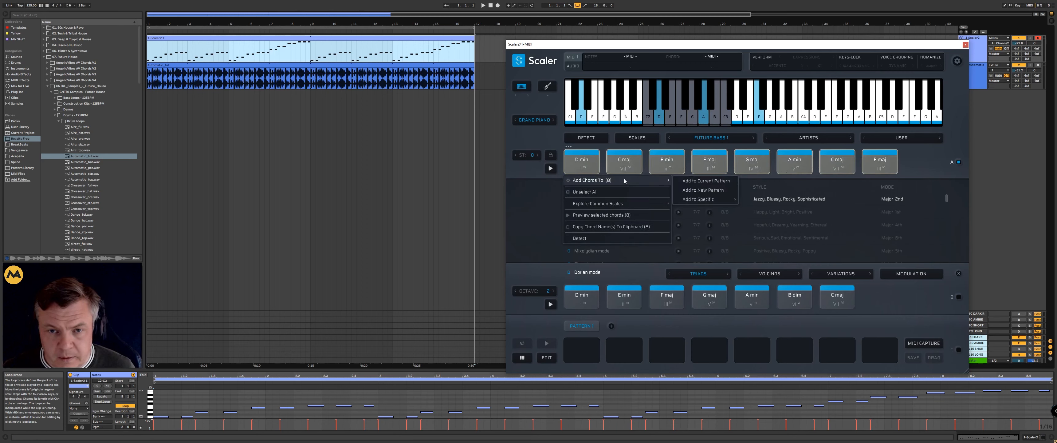
pyautogui.click(709, 182)
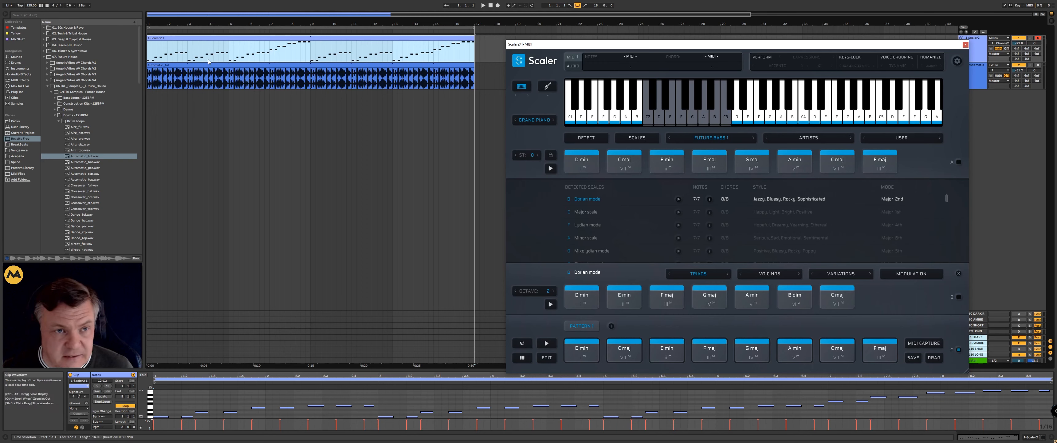
# Play the chord clip against the new Scaler 2 pattern, moving the plug-in window clear of the clips.
pyautogui.click(273, 37)
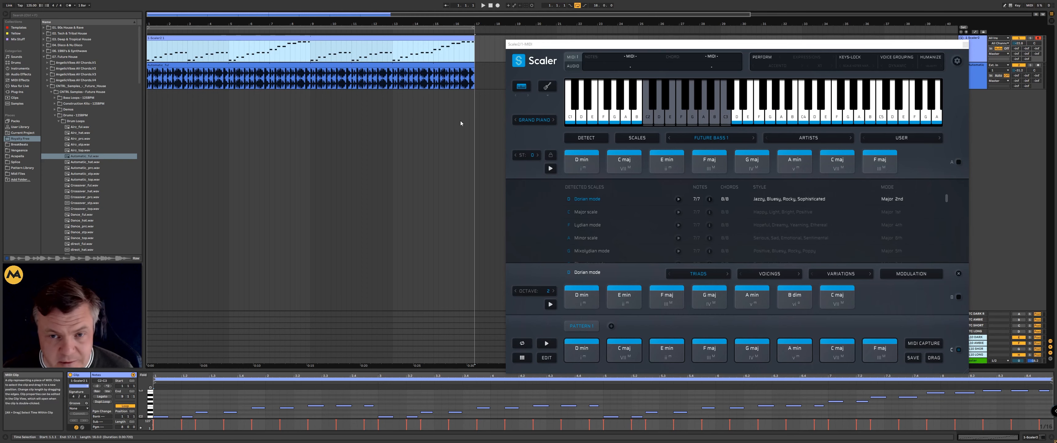
pyautogui.press('space')
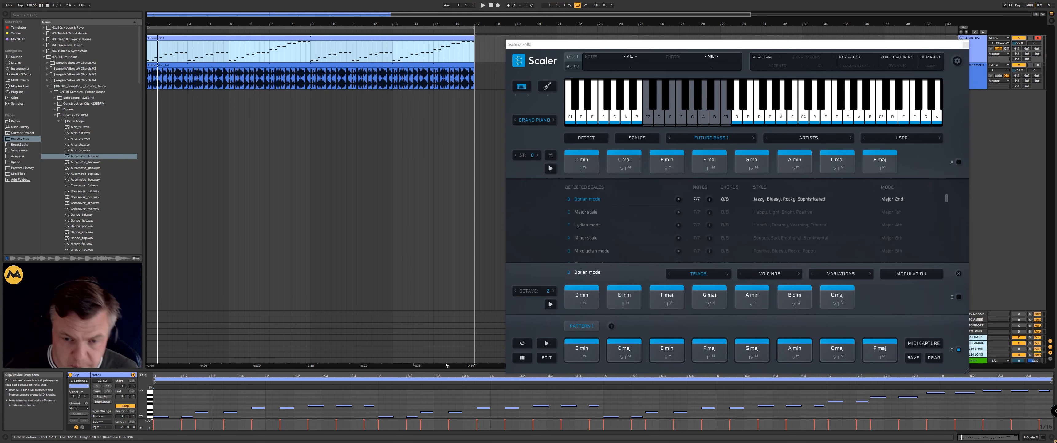
pyautogui.moveTo(743, 44); pyautogui.dragTo(623, 37)
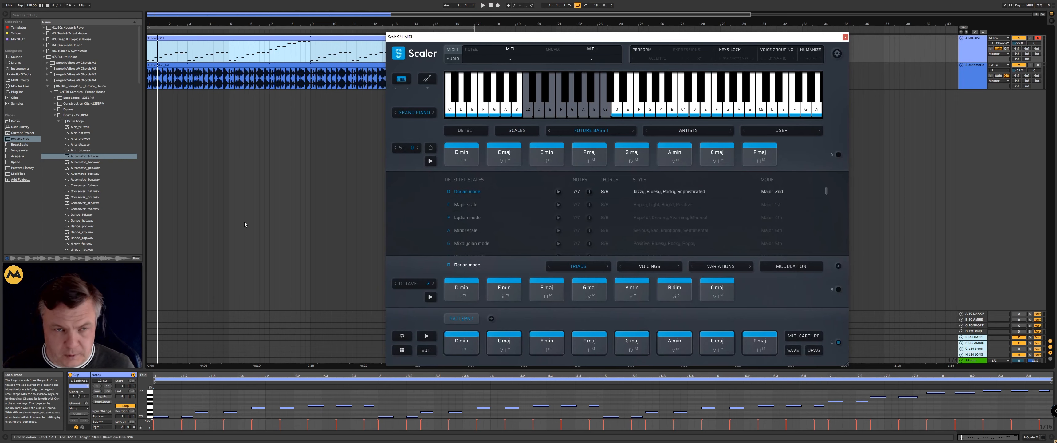
pyautogui.click(289, 87)
pyautogui.click(305, 37)
pyautogui.press('space')
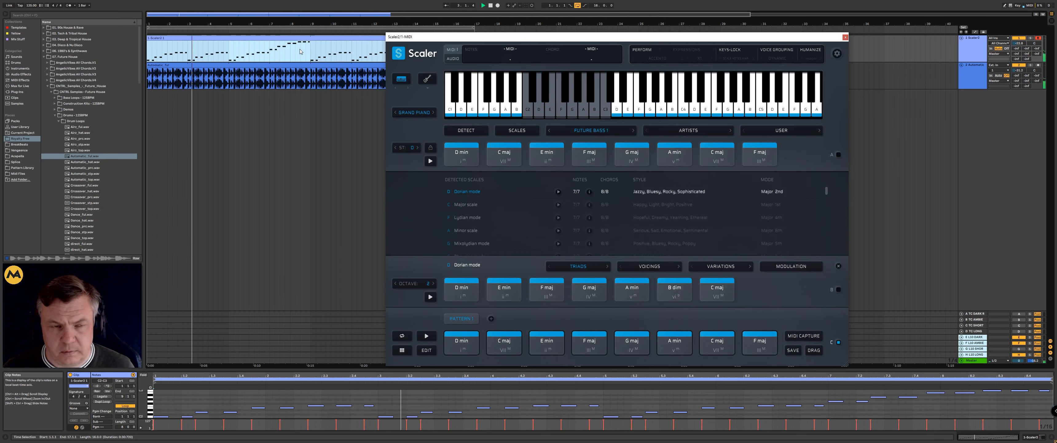
pyautogui.moveTo(518, 38); pyautogui.dragTo(655, 78)
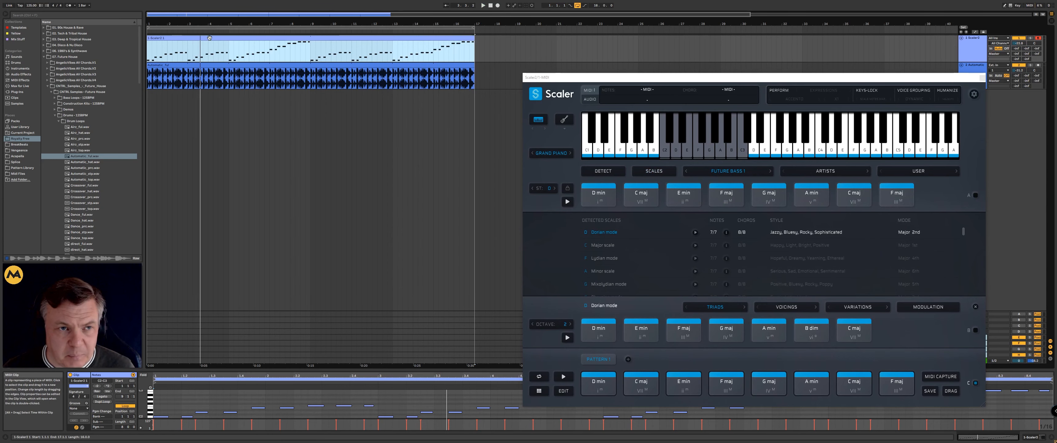
# Duplicate the sixteen-bar chord clip so that one copy starts at bar 1 and another at bar 17.
pyautogui.click(278, 60)
pyautogui.hotkey('ctrl', 'd')
pyautogui.press('Delete')
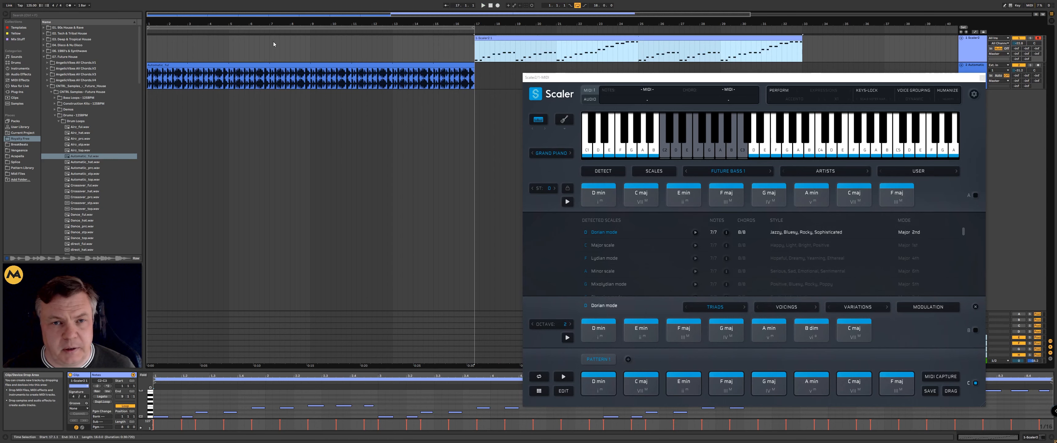
pyautogui.click(540, 38)
pyautogui.moveTo(328, 35); pyautogui.dragTo(198, 40)
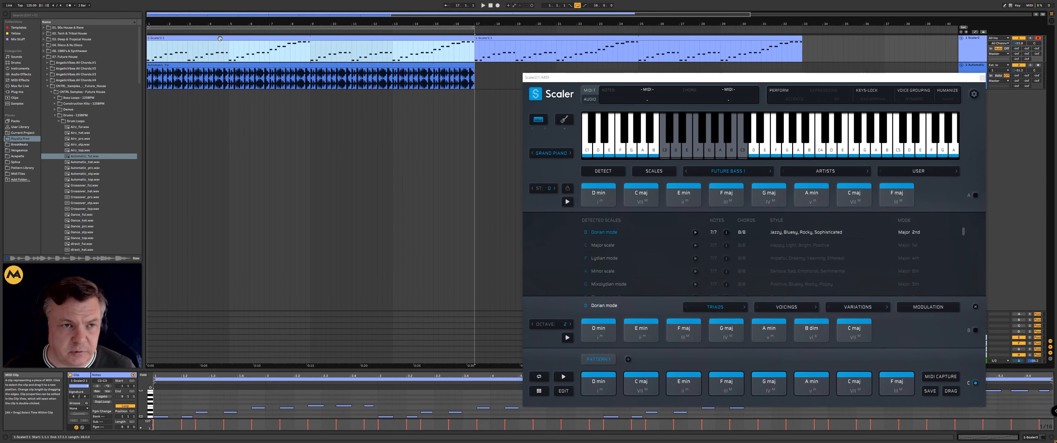
# Show the first chord clip's notes in an enlarged, zoomed-in editor and hide the Scaler 2 window.
pyautogui.click(286, 313)
pyautogui.moveTo(272, 370); pyautogui.dragTo(272, 110)
pyautogui.click(231, 320)
pyautogui.click(202, 327)
pyautogui.click(179, 299)
pyautogui.moveTo(145, 329); pyautogui.dragTo(174, 343)
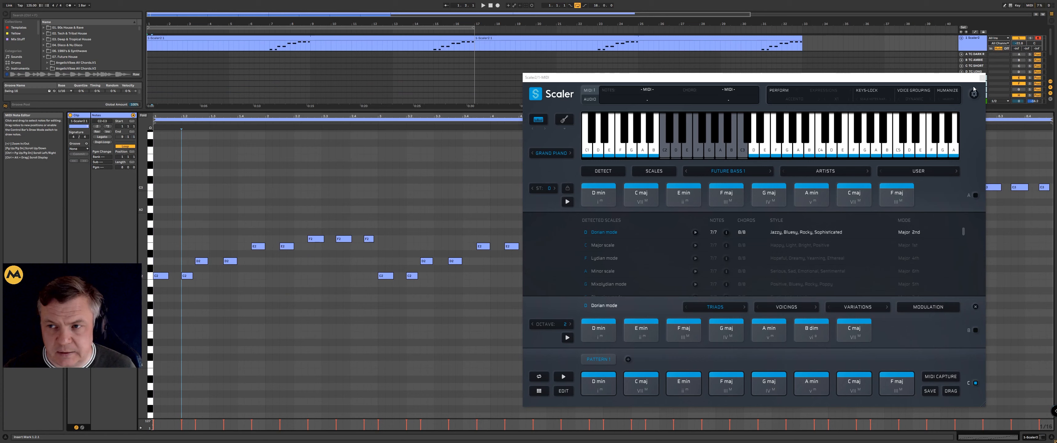
pyautogui.hotkey('ctrl', 'alt', 'p')
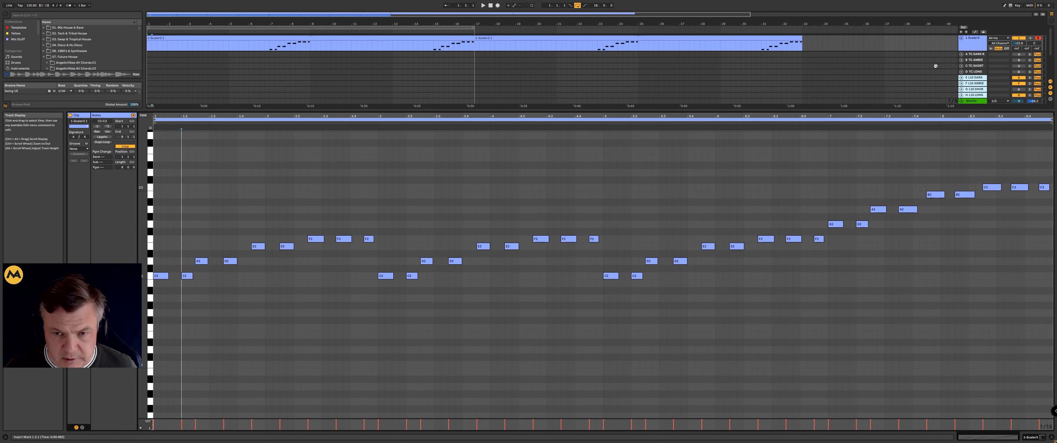
# Delete the repeated notes in the clip's first four-chord group, keeping one note per chord.
pyautogui.moveTo(188, 302); pyautogui.dragTo(185, 272)
pyautogui.doubleClick(185, 272)
pyautogui.doubleClick(230, 260)
pyautogui.doubleClick(287, 246)
pyautogui.doubleClick(344, 239)
pyautogui.moveTo(368, 217); pyautogui.dragTo(361, 247)
pyautogui.doubleClick(368, 238)
# Thin the second four-chord group to a single note for each chord.
pyautogui.doubleClick(411, 275)
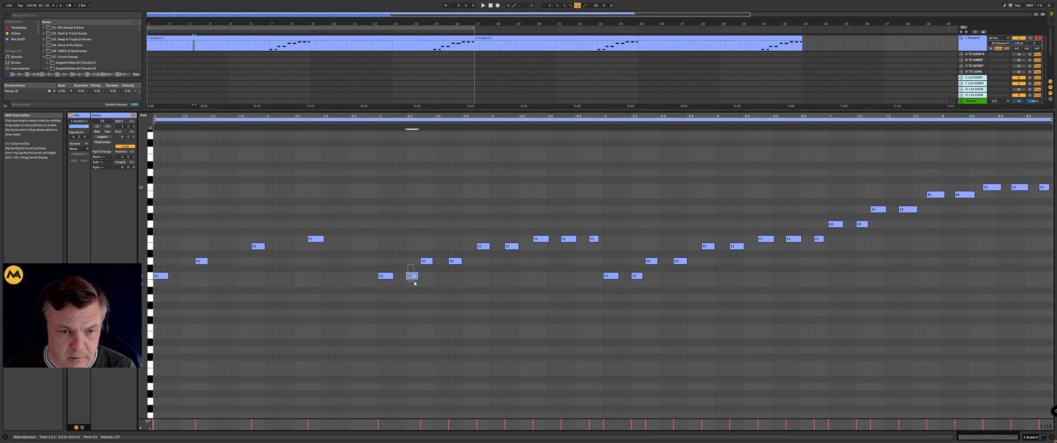
pyautogui.doubleClick(455, 261)
pyautogui.doubleClick(512, 246)
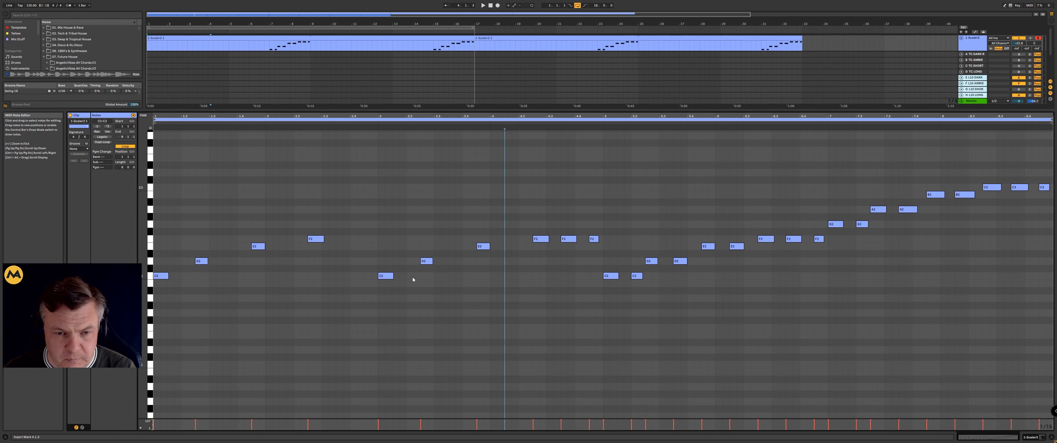
pyautogui.doubleClick(593, 238)
pyautogui.doubleClick(569, 239)
# Remove the repeated notes from the third four-chord group and the extra G note after it.
pyautogui.doubleClick(636, 276)
pyautogui.moveTo(701, 283); pyautogui.dragTo(697, 257)
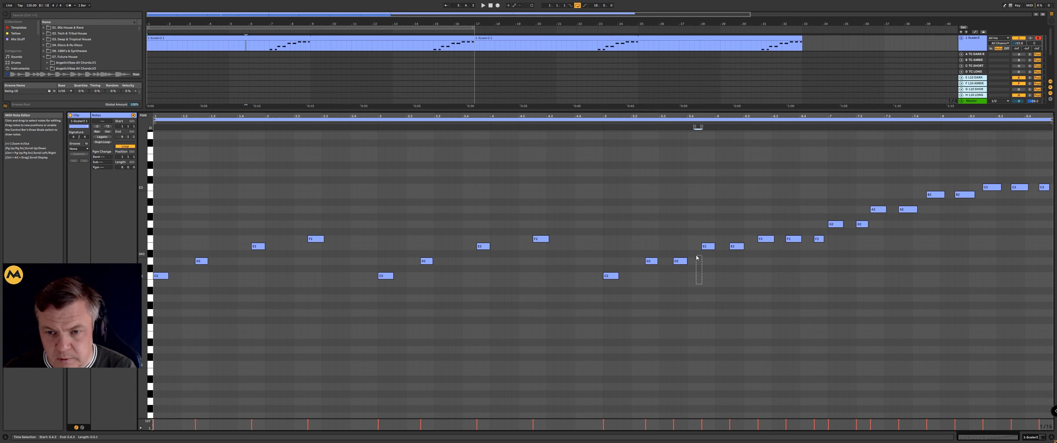
pyautogui.doubleClick(682, 260)
pyautogui.click(708, 283)
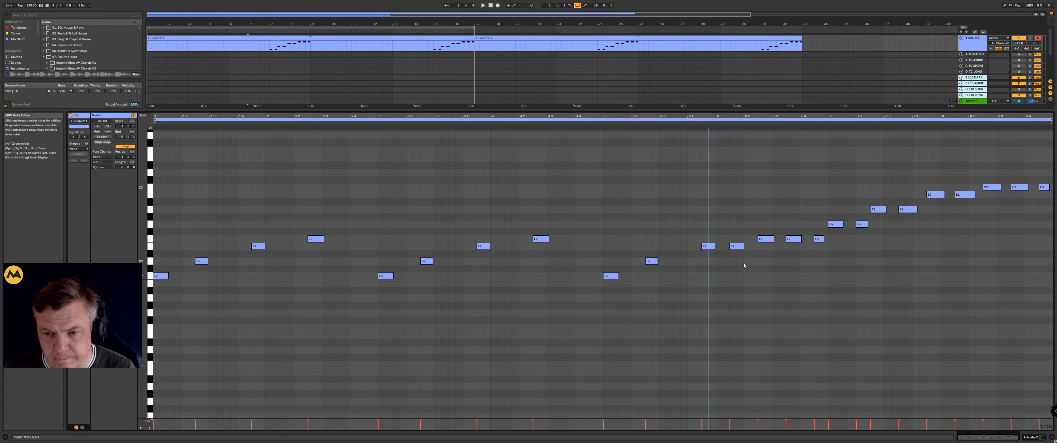
pyautogui.moveTo(731, 273); pyautogui.dragTo(741, 243)
pyautogui.press('Delete')
pyautogui.moveTo(788, 224); pyautogui.dragTo(855, 219)
pyautogui.press('Delete')
pyautogui.press('Delete')
# Delete the repeated A, B and C notes in the rising group at the clip's end.
pyautogui.moveTo(920, 229); pyautogui.dragTo(904, 202)
pyautogui.press('Delete')
pyautogui.click(962, 227)
pyautogui.moveTo(965, 227); pyautogui.dragTo(963, 194)
pyautogui.press('Delete')
pyautogui.moveTo(1048, 203); pyautogui.dragTo(1020, 165)
pyautogui.press('Delete')
pyautogui.click(1000, 263)
# Apply Legato to all the notes in the first chord clip and play it with the drum loop.
pyautogui.click(296, 260)
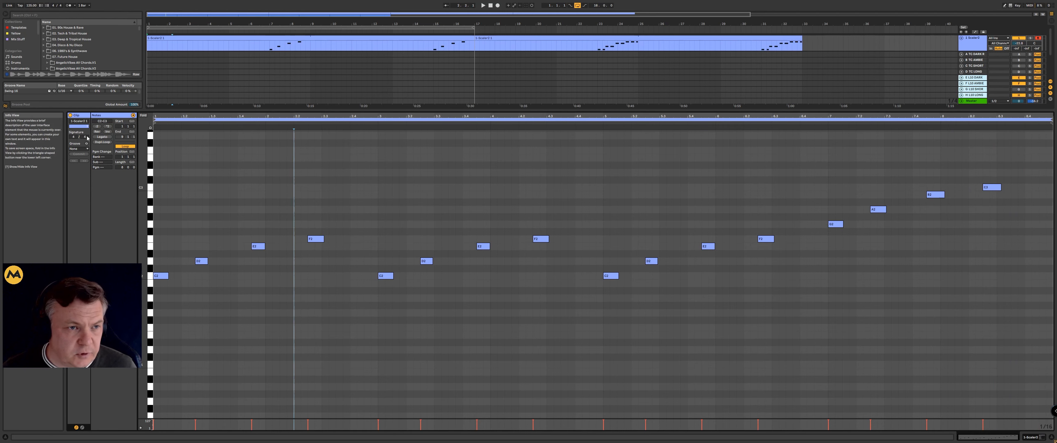
pyautogui.click(103, 136)
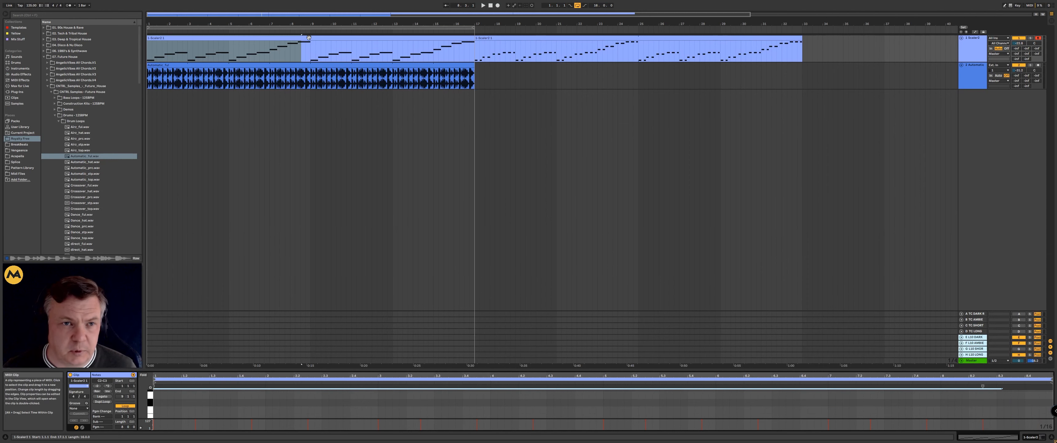
pyautogui.click(308, 37)
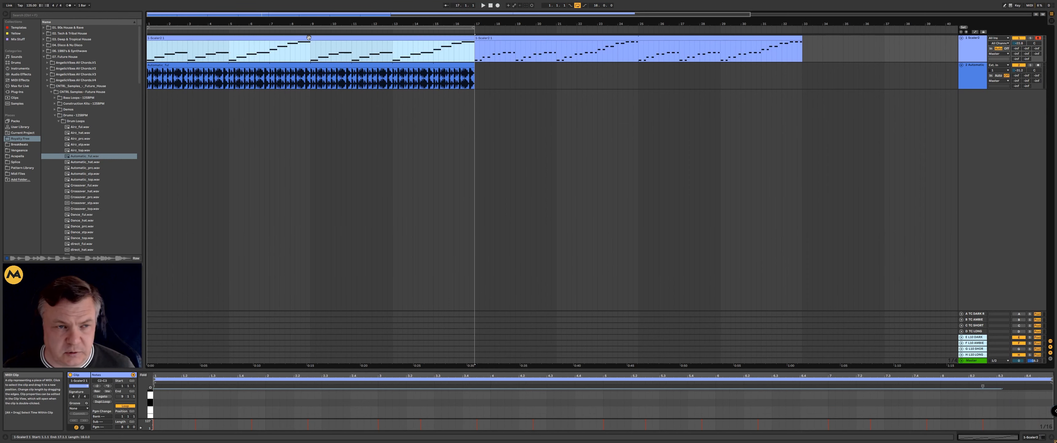
pyautogui.press('space')
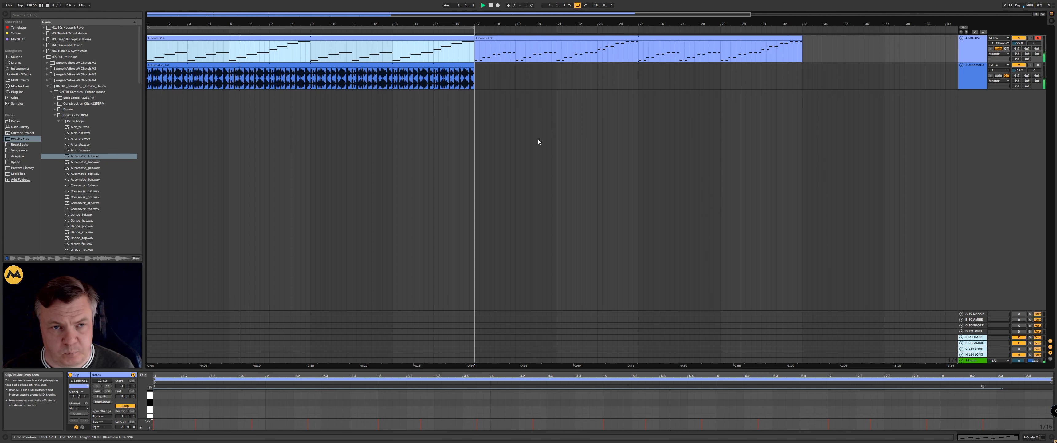
pyautogui.press('space')
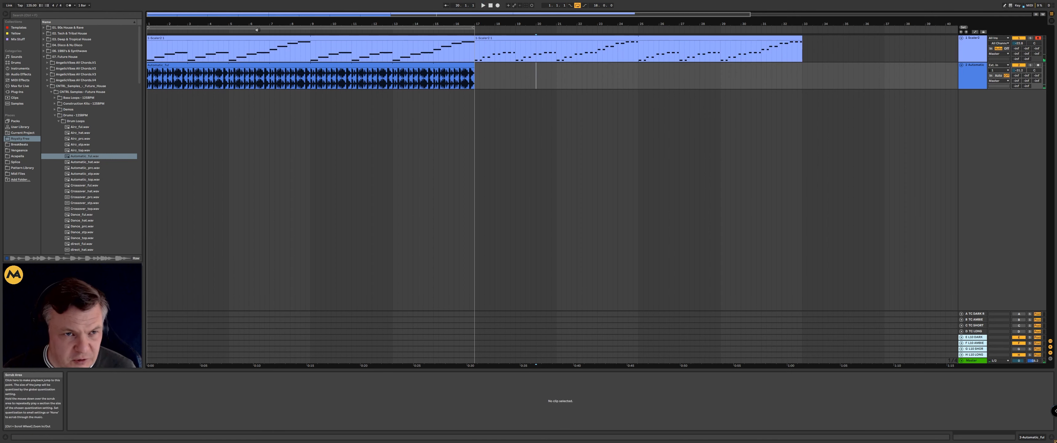
# Reopen the first chord clip in an enlarged note editor and delete every note except the first C.
pyautogui.click(255, 38)
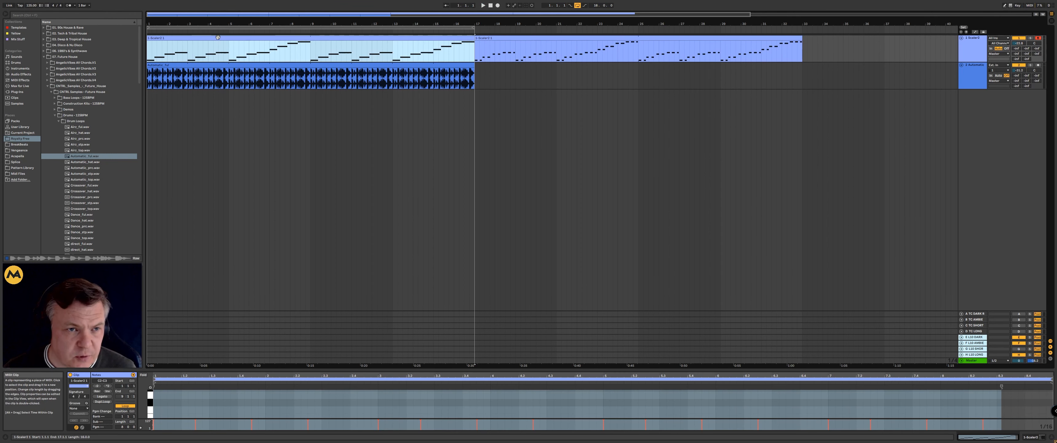
pyautogui.doubleClick(212, 38)
pyautogui.moveTo(459, 369); pyautogui.dragTo(459, 89)
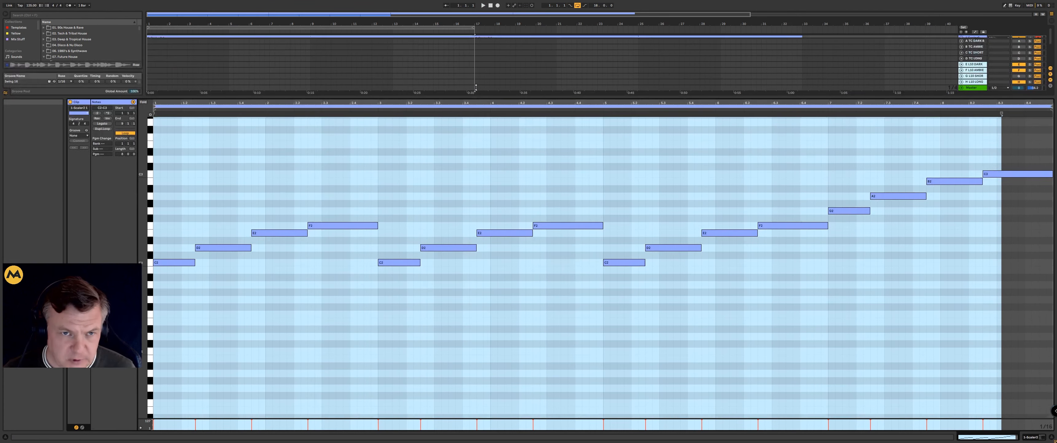
pyautogui.click(385, 157)
pyautogui.click(244, 161)
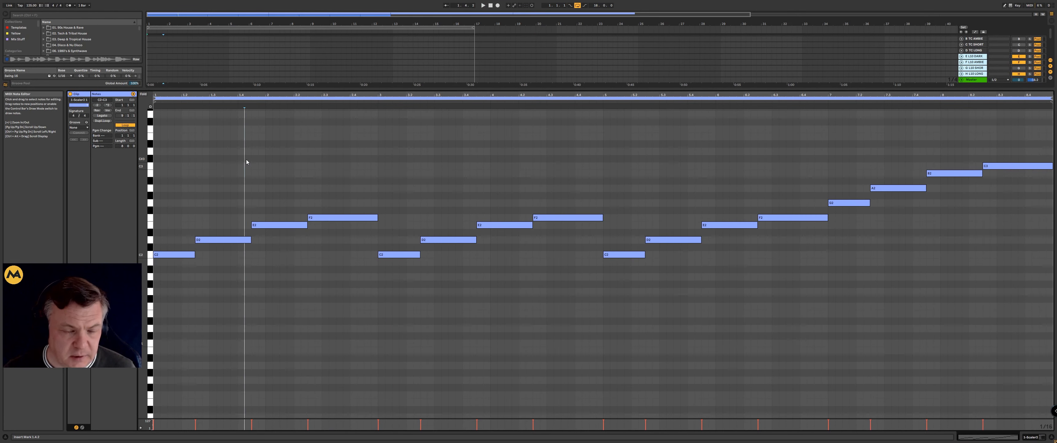
pyautogui.moveTo(213, 165); pyautogui.dragTo(1041, 265)
pyautogui.press('Delete')
pyautogui.click(562, 294)
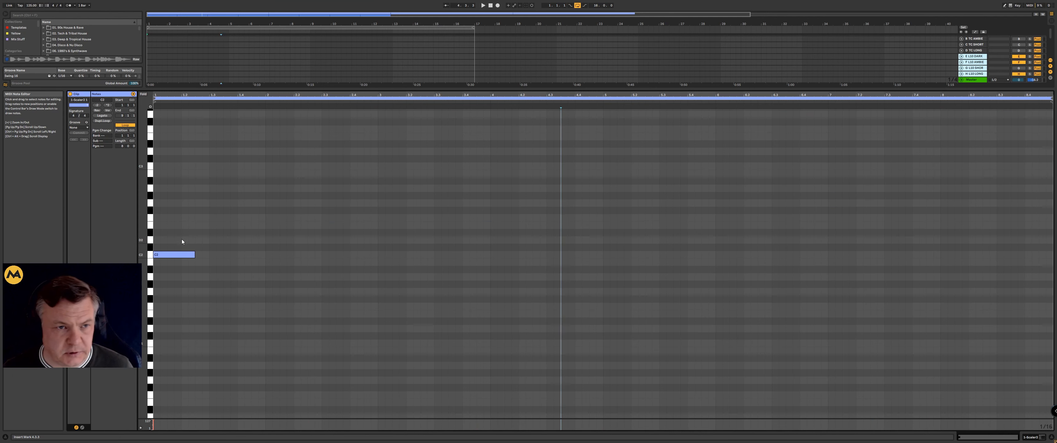
# Lengthen the first C note to one bar and duplicate it in sequence as one-bar D, E and F notes.
pyautogui.moveTo(193, 256); pyautogui.dragTo(266, 255)
pyautogui.hotkey('ctrl', 'd')
pyautogui.press('Up')
pyautogui.press('Up')
pyautogui.hotkey('ctrl', 'd')
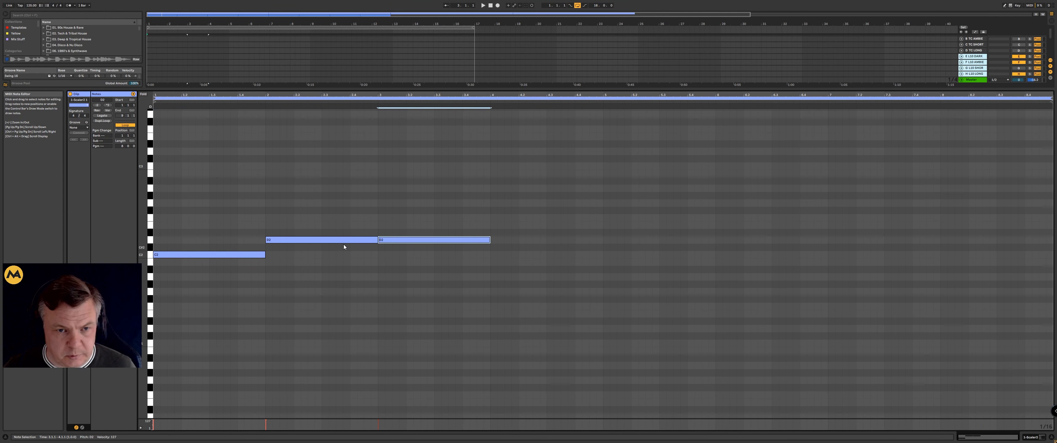
pyautogui.press('Up')
pyautogui.press('Up')
pyautogui.hotkey('ctrl', 'd')
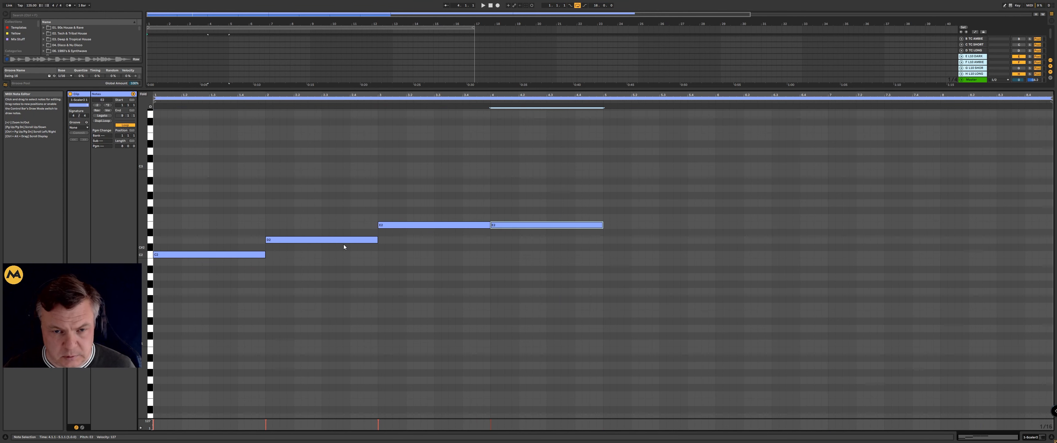
pyautogui.press('Up')
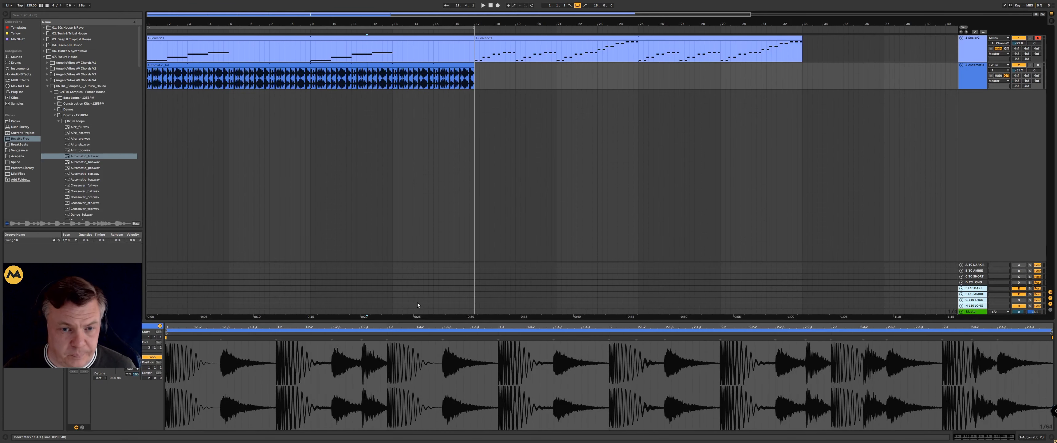
# Consolidate the first chord clip into sixteen bars and show all its notes in a shorter editor.
pyautogui.moveTo(422, 320); pyautogui.dragTo(424, 115)
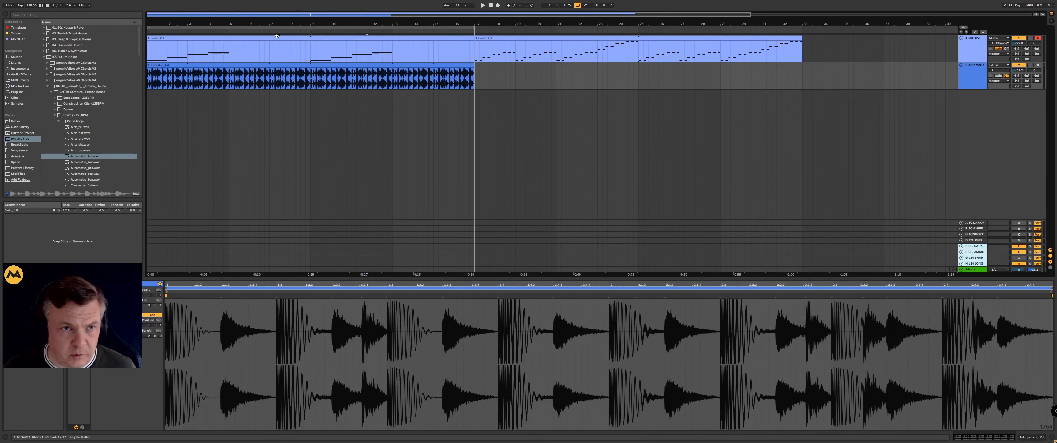
pyautogui.click(373, 58)
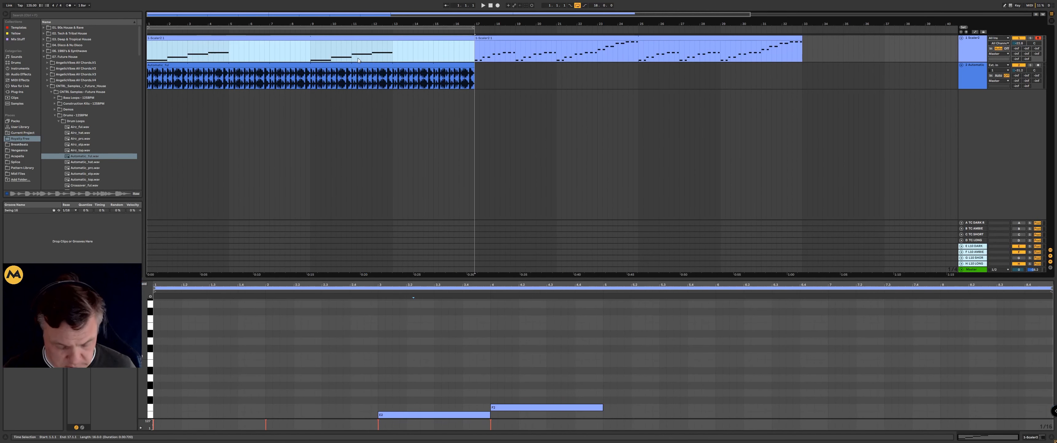
pyautogui.click(326, 75)
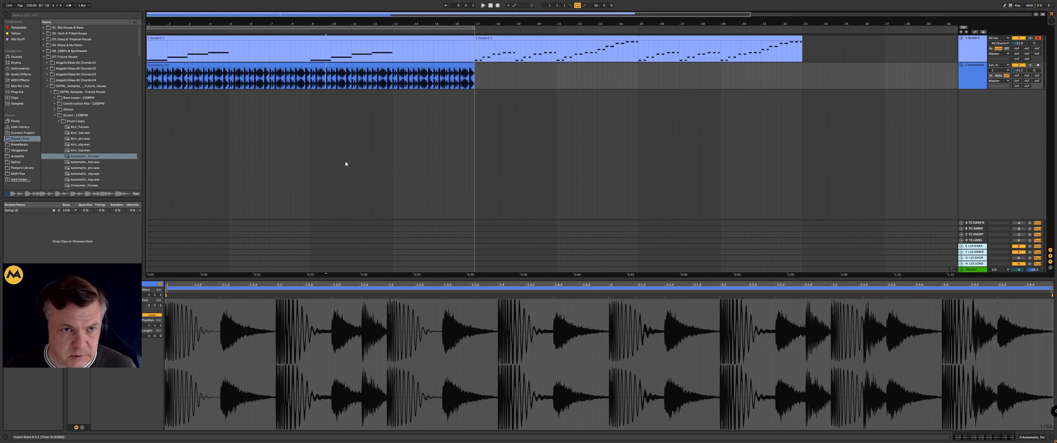
pyautogui.click(234, 54)
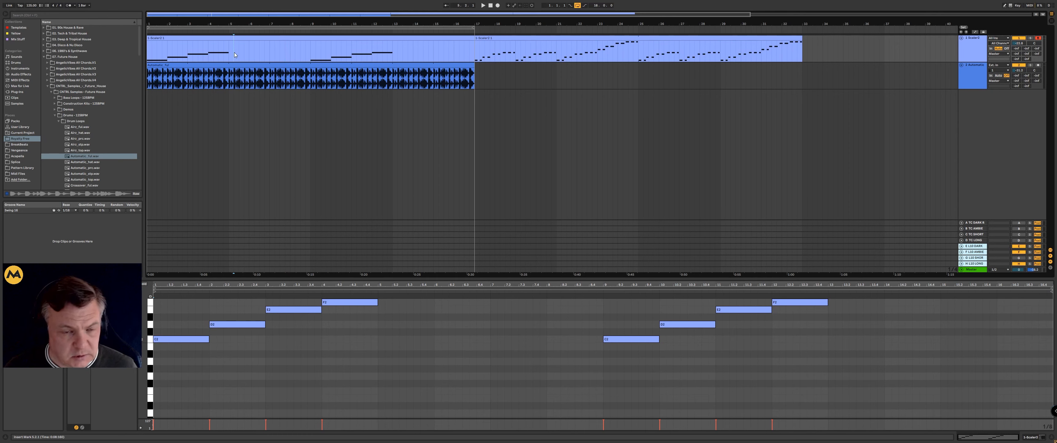
# Duplicate the four-note phrase from bars 1–4 into bars 5–8.
pyautogui.moveTo(165, 300); pyautogui.dragTo(364, 349)
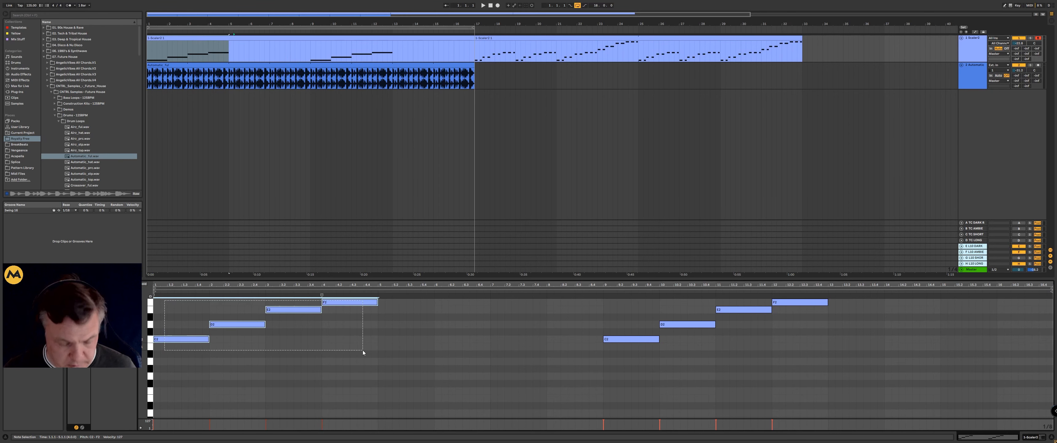
pyautogui.hotkey('ctrl', 'd')
pyautogui.click(546, 390)
# Duplicate the phrase from bars 9–12 into bars 13–16 and transpose the copy up seven semitones to G, A, B and C.
pyautogui.moveTo(616, 373); pyautogui.dragTo(829, 297)
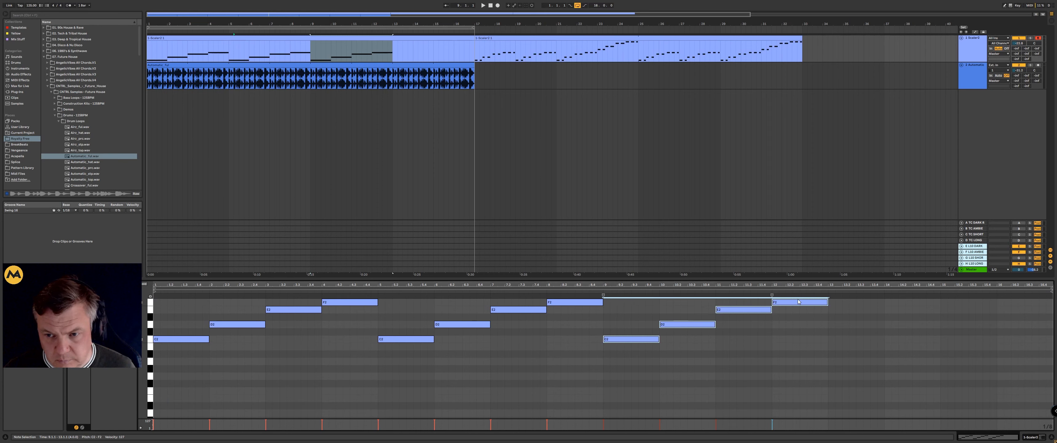
pyautogui.hotkey('ctrl', 'd')
pyautogui.scroll(3, 879, 369)
pyautogui.press('Up')
pyautogui.press('Up')
pyautogui.press('Up')
pyautogui.press('Up')
pyautogui.press('Up')
pyautogui.press('Up')
pyautogui.press('Up')
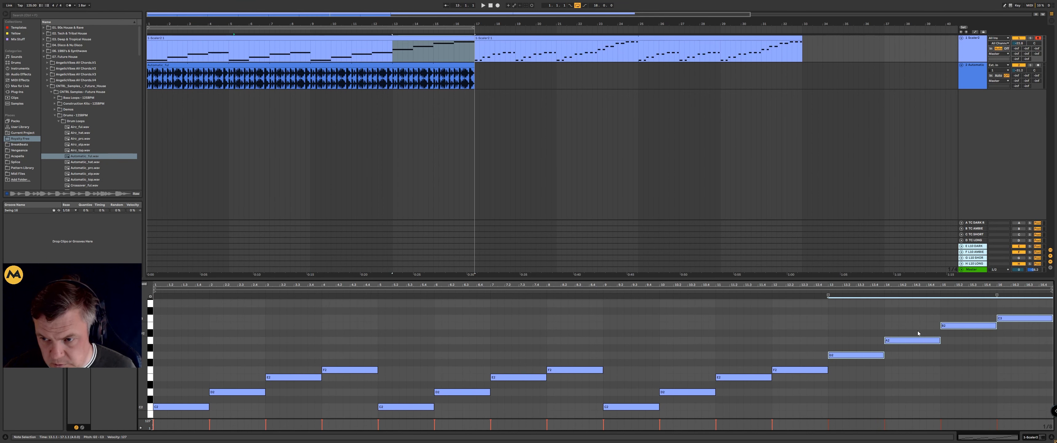
pyautogui.click(920, 379)
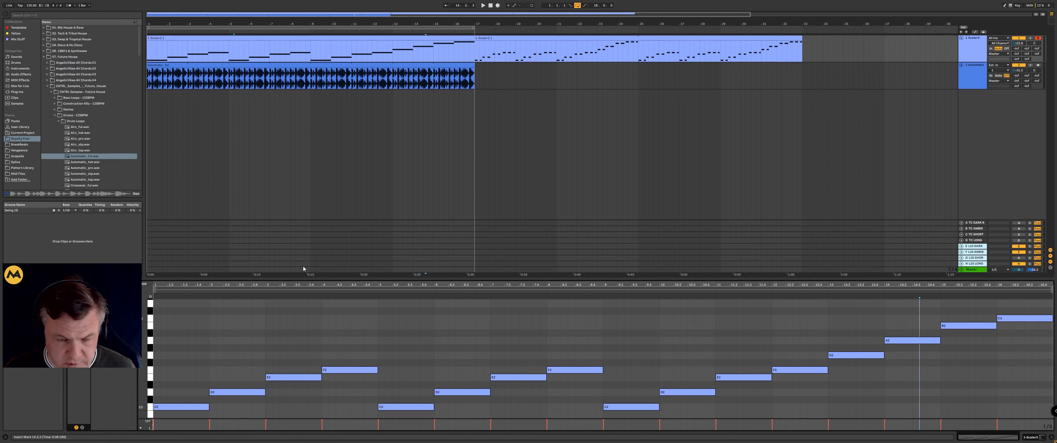
# Play the rebuilt sixteen-bar clip with the drums and move the second chord clip to start at bar 21.
pyautogui.click(313, 38)
pyautogui.press('space')
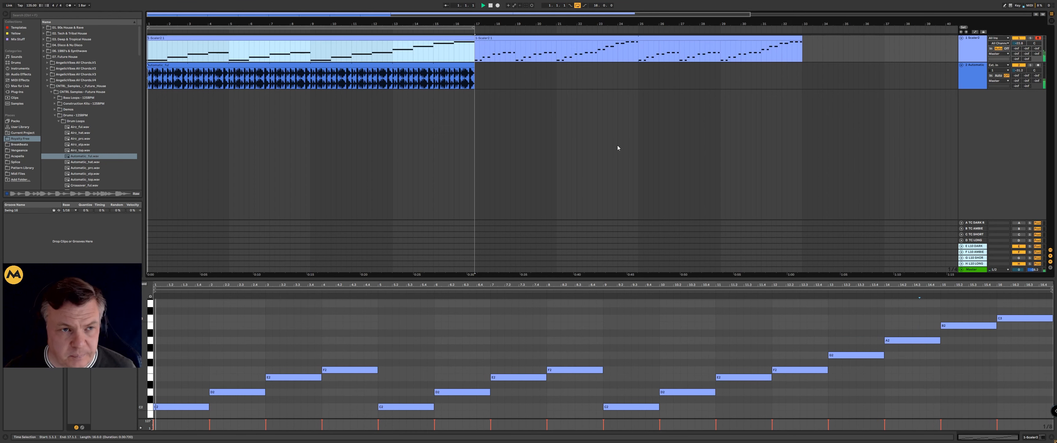
pyautogui.click(551, 130)
pyautogui.moveTo(539, 37); pyautogui.dragTo(618, 41)
pyautogui.click(615, 88)
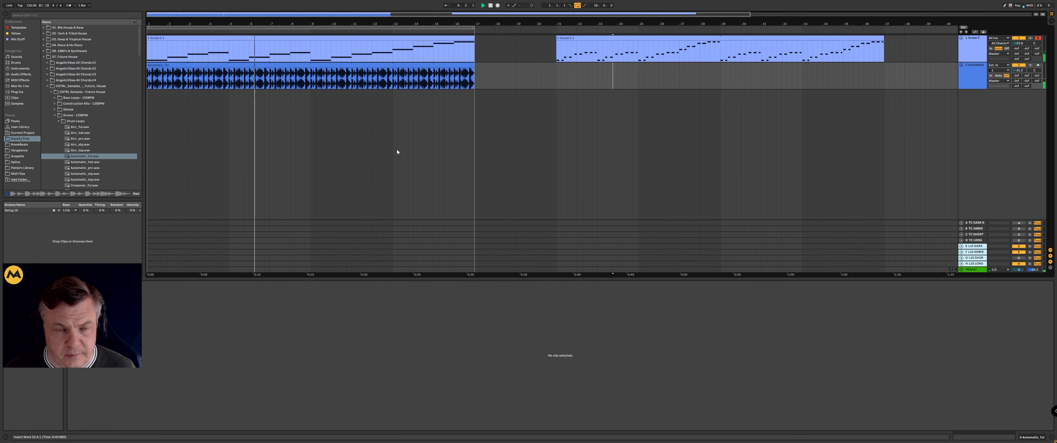
pyautogui.click(366, 149)
pyautogui.click(546, 139)
pyautogui.click(358, 44)
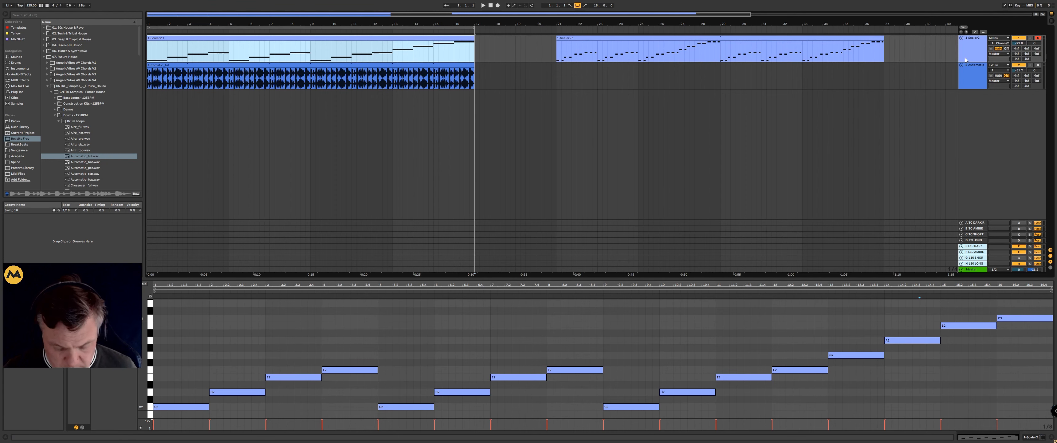
# Show Scaler 2 and open the pattern for editing, with Chord Voicings and Playback Performances expanded and Playback Timings collapsed.
pyautogui.hotkey('ctrl', 'alt', 'p')
pyautogui.moveTo(803, 79); pyautogui.dragTo(614, 64)
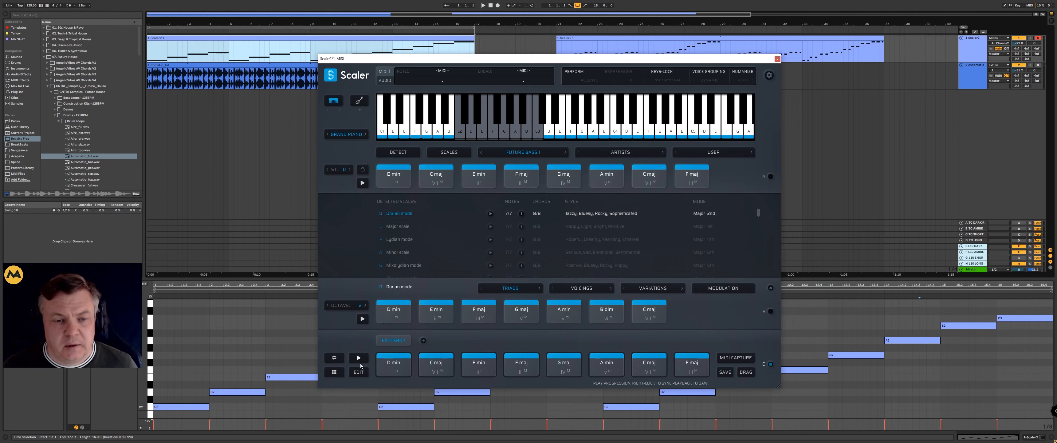
pyautogui.click(360, 372)
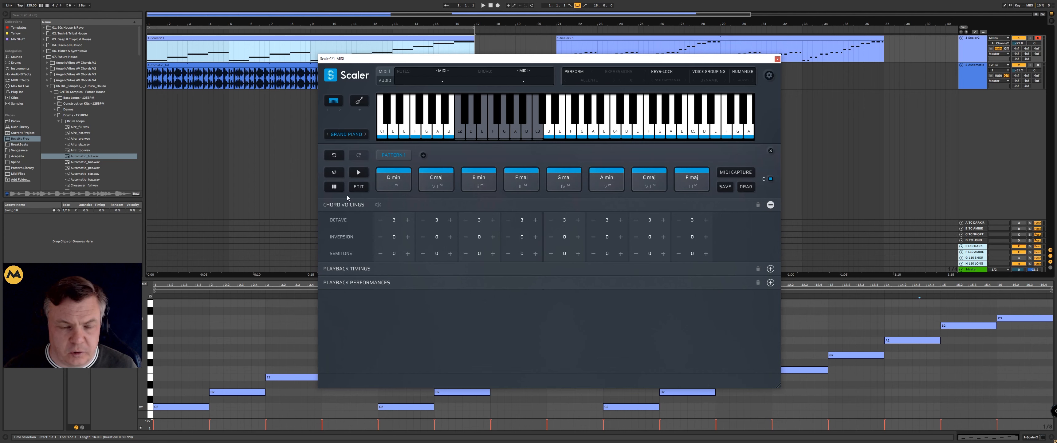
pyautogui.click(420, 269)
pyautogui.click(370, 318)
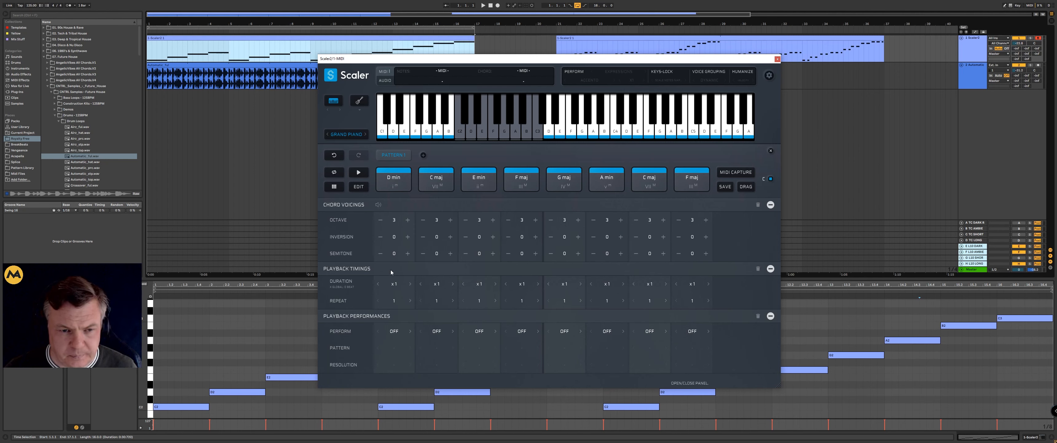
pyautogui.click(769, 269)
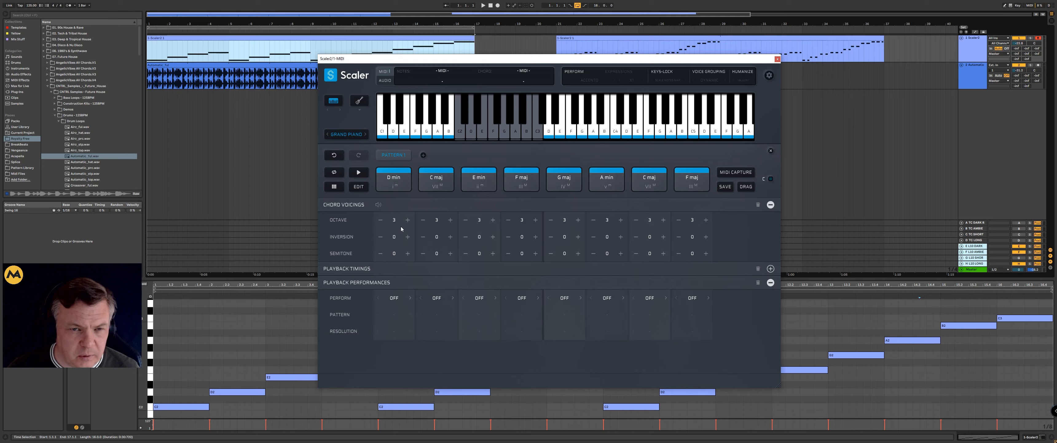
# Move the Scaler 2 window clear of the first clip, set the first D min chord's octave to 2 and play the clip.
pyautogui.moveTo(457, 63); pyautogui.dragTo(625, 46)
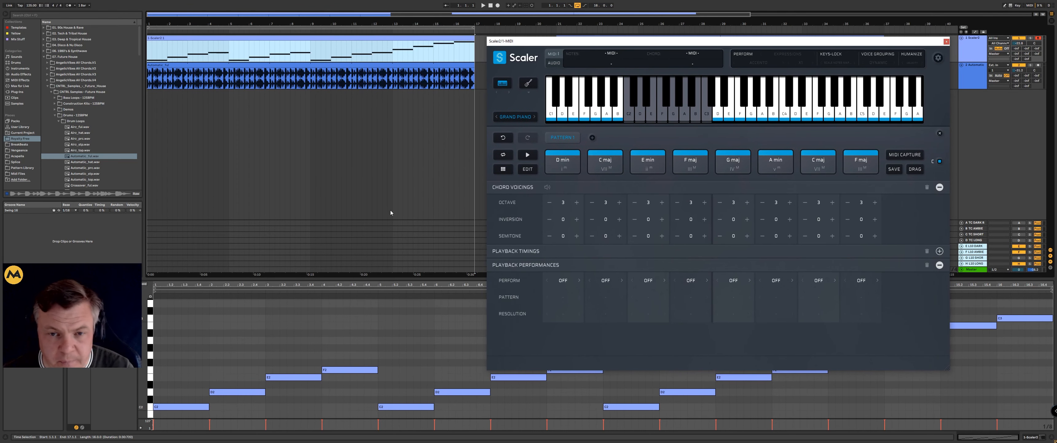
pyautogui.click(337, 38)
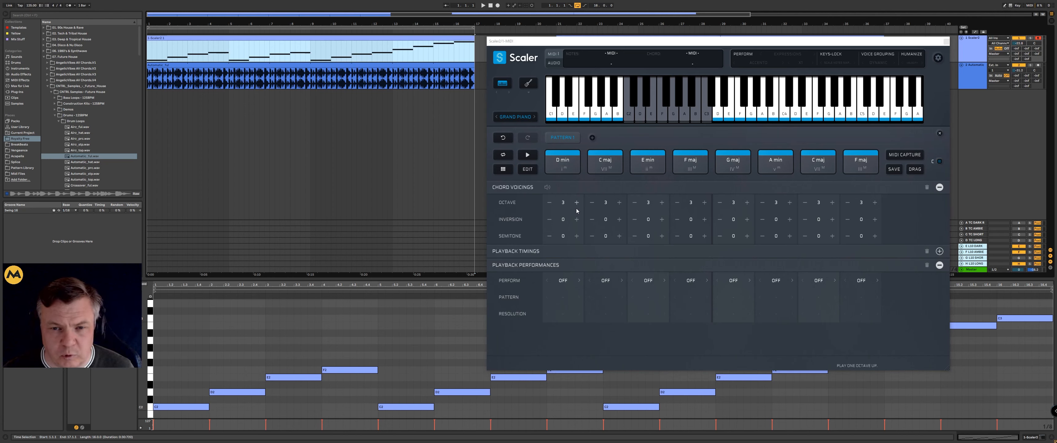
pyautogui.click(549, 203)
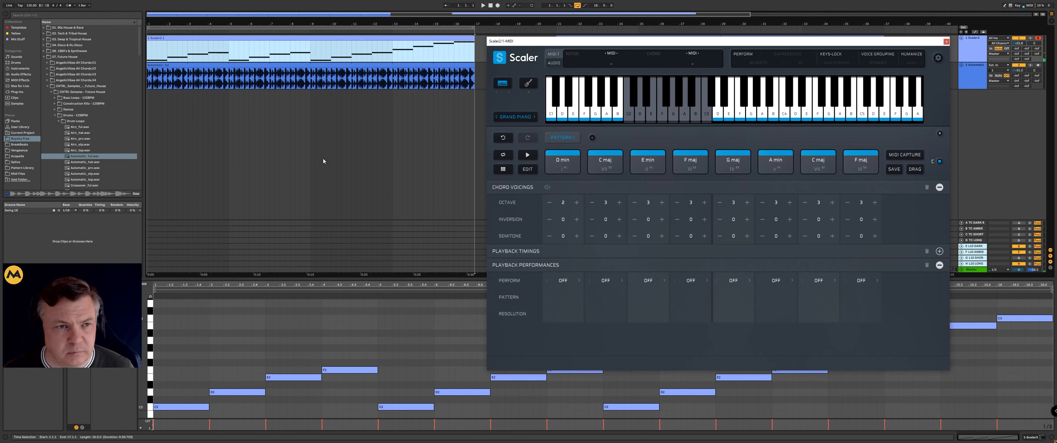
pyautogui.press('space')
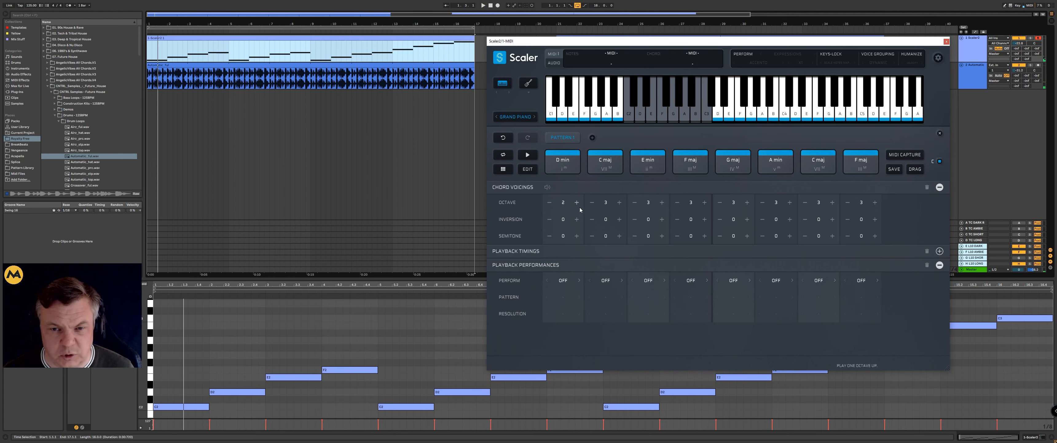
# Try inversions 2 and 3 on the first D min chord, playing the clip to audition them.
pyautogui.click(577, 219)
pyautogui.click(577, 220)
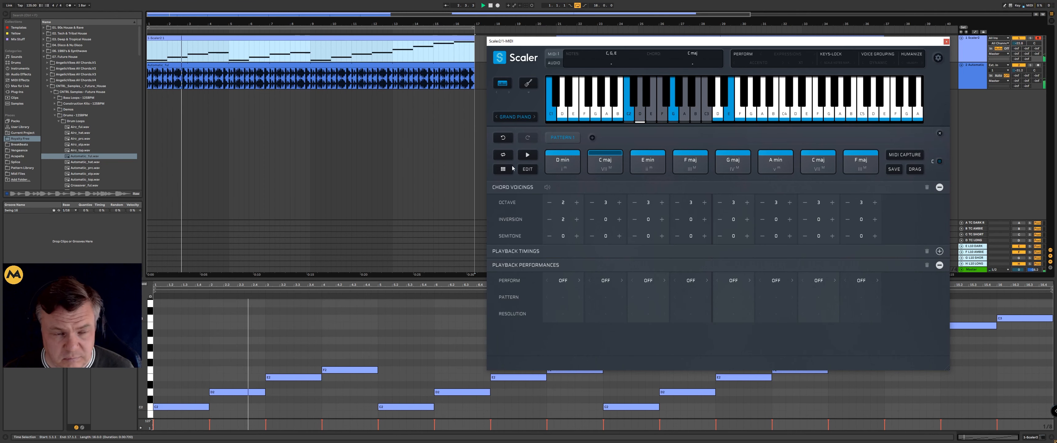
pyautogui.click(549, 219)
pyautogui.press('space')
pyautogui.doubleClick(576, 219)
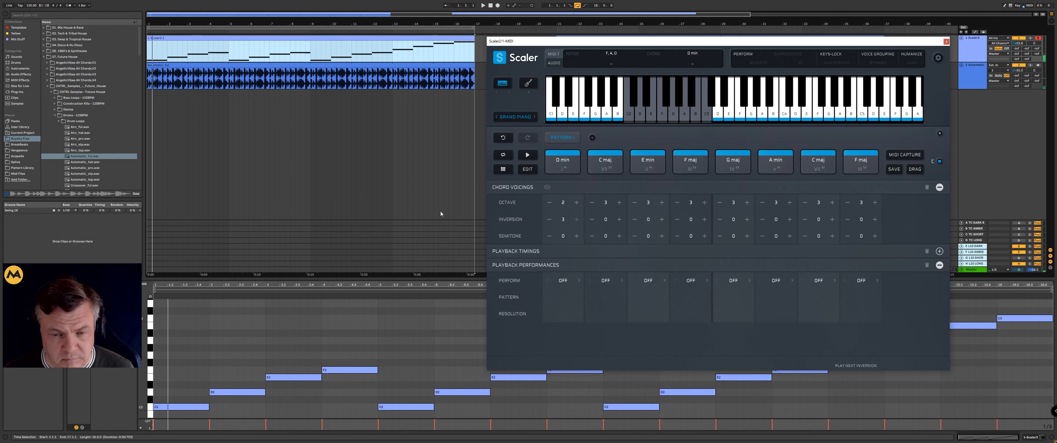
pyautogui.press('space')
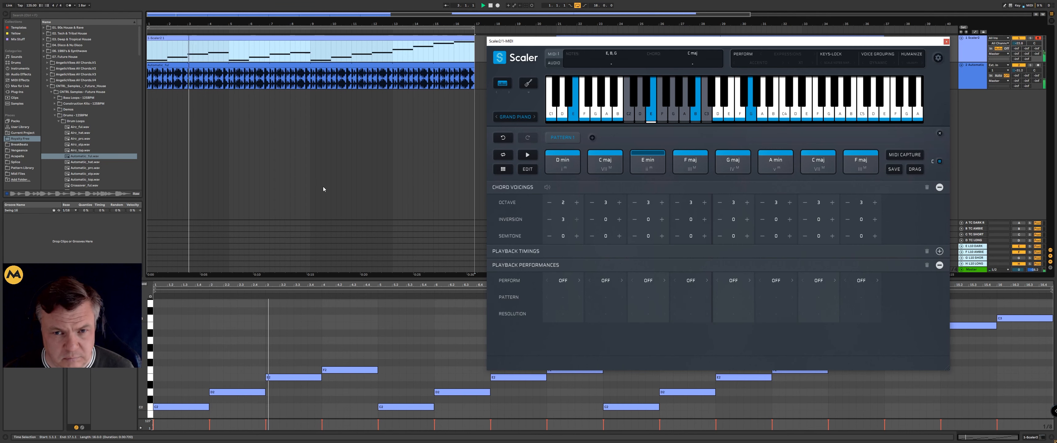
pyautogui.press('space')
# Reset the first D min chord to octave 3 and inversion 0.
pyautogui.click(549, 219)
pyautogui.click(550, 203)
pyautogui.click(550, 219)
pyautogui.click(549, 220)
pyautogui.click(576, 203)
pyautogui.click(577, 203)
pyautogui.click(576, 202)
# Bring the Scaler 2 window back by reselecting its track and move it towards the middle of the arrangement.
pyautogui.click(385, 198)
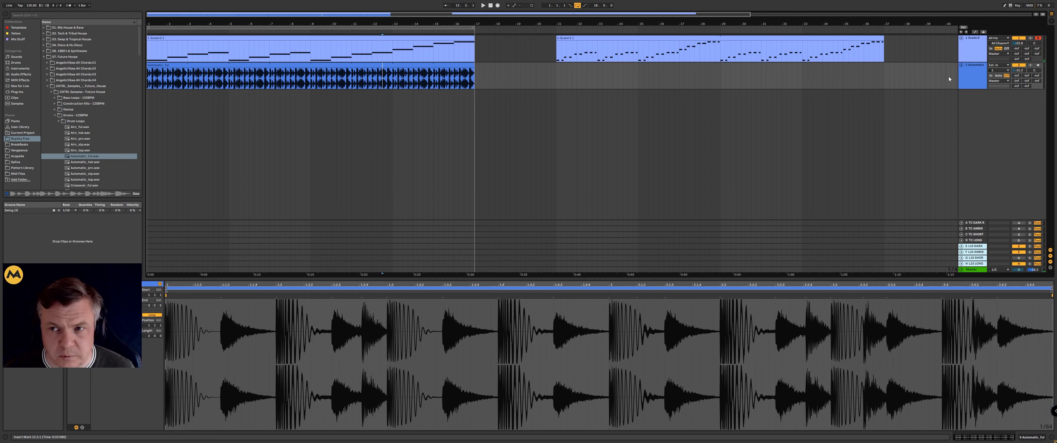
pyautogui.click(973, 51)
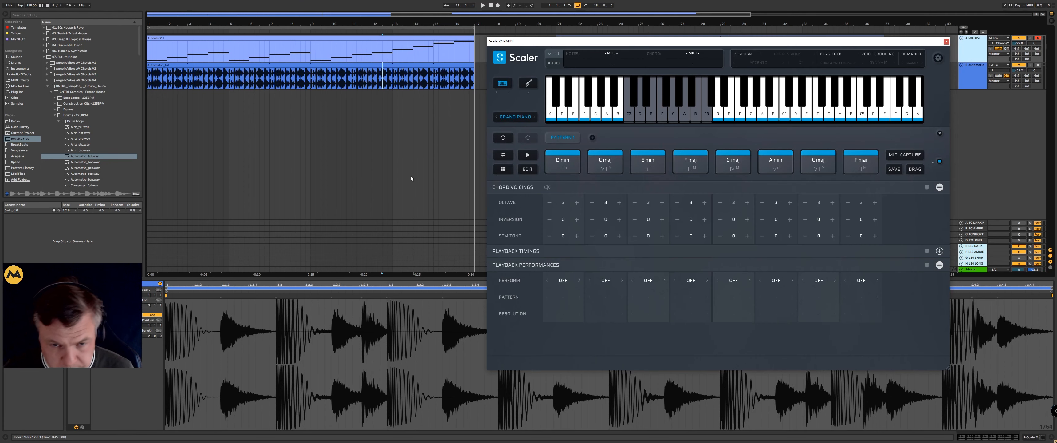
pyautogui.moveTo(619, 41); pyautogui.dragTo(496, 38)
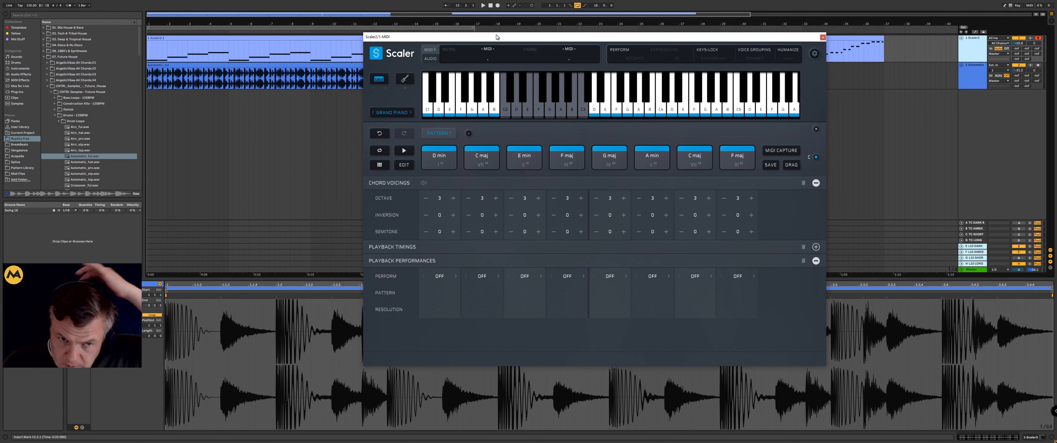
# Try transposing the first D min chord up two semitones, then return its semitone value to 0.
pyautogui.click(453, 231)
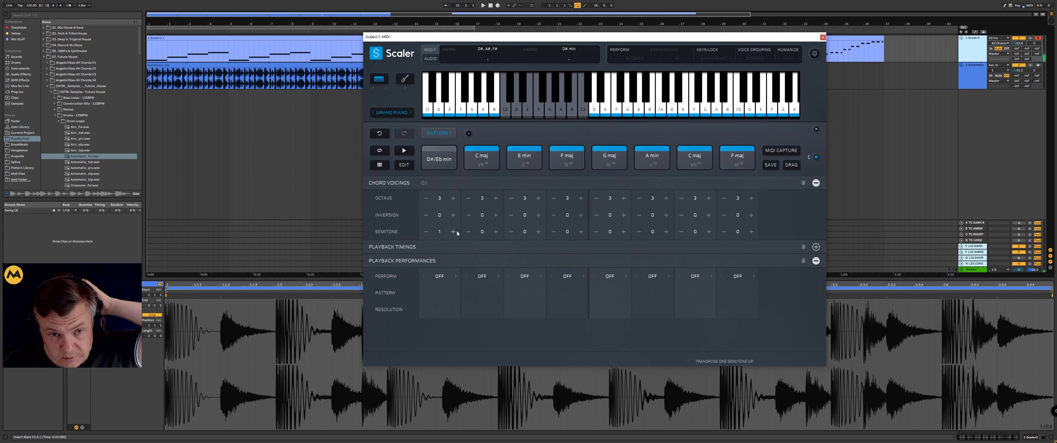
pyautogui.click(454, 232)
pyautogui.click(426, 232)
pyautogui.click(425, 232)
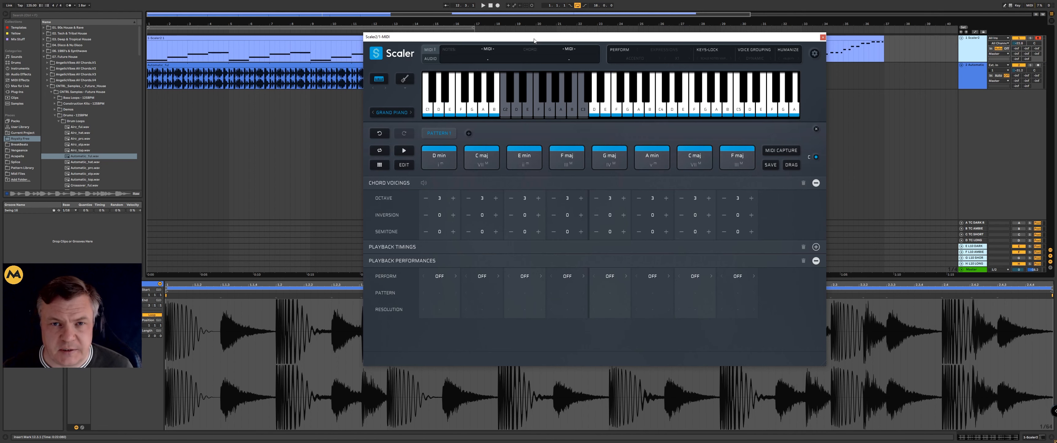
# Set the first D min chord's playback performance to Expression with the Accento pattern from the Adagio performances.
pyautogui.moveTo(562, 37); pyautogui.dragTo(621, 26)
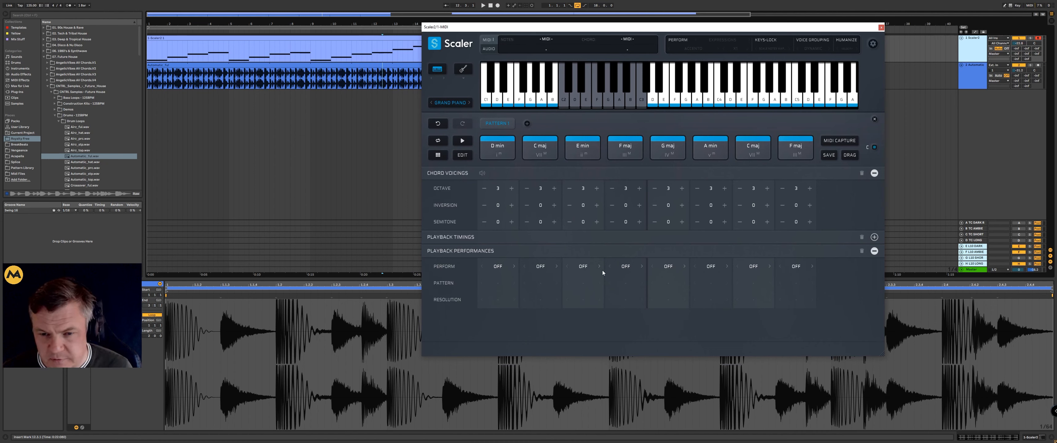
pyautogui.click(496, 267)
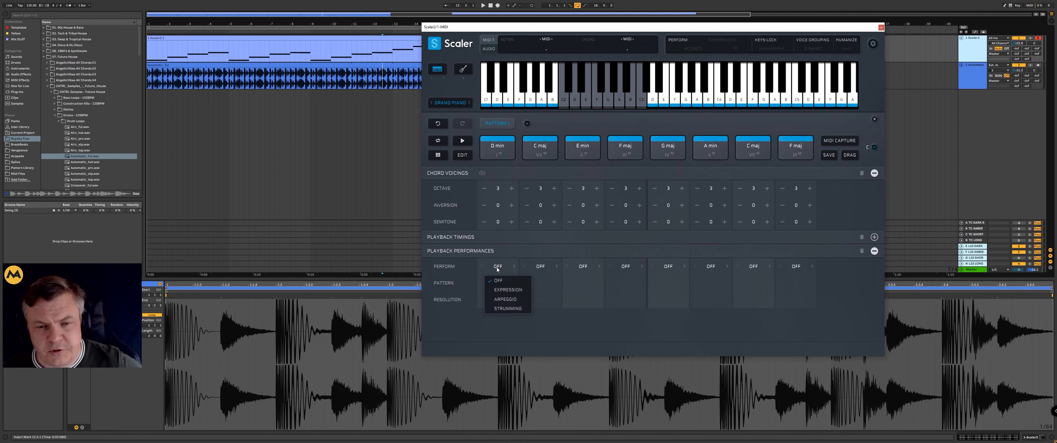
pyautogui.click(508, 290)
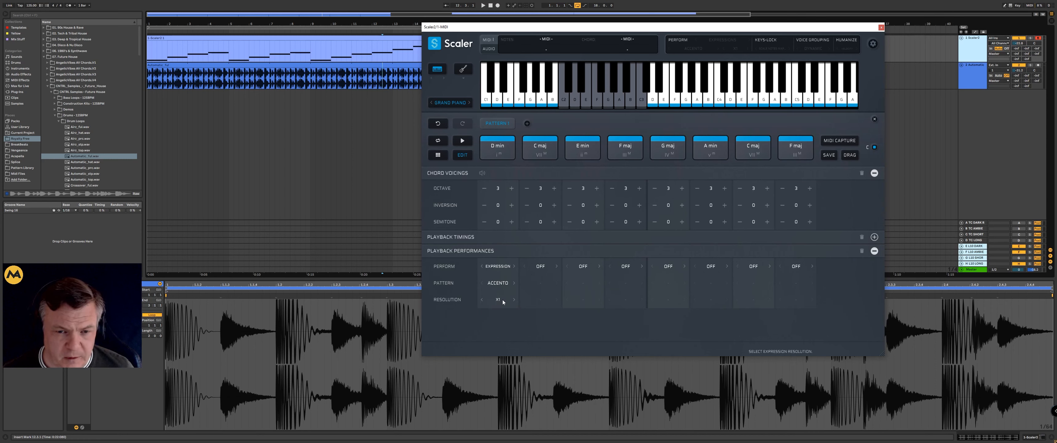
pyautogui.click(499, 267)
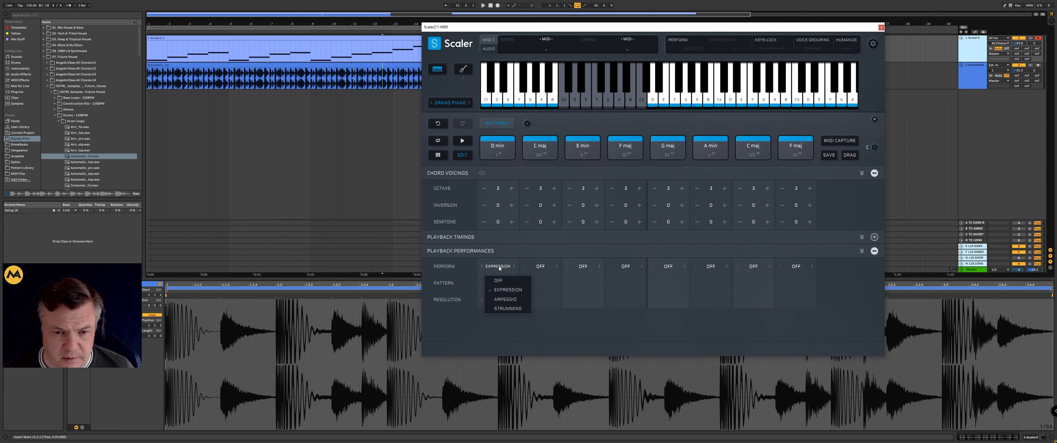
pyautogui.click(503, 292)
pyautogui.click(497, 284)
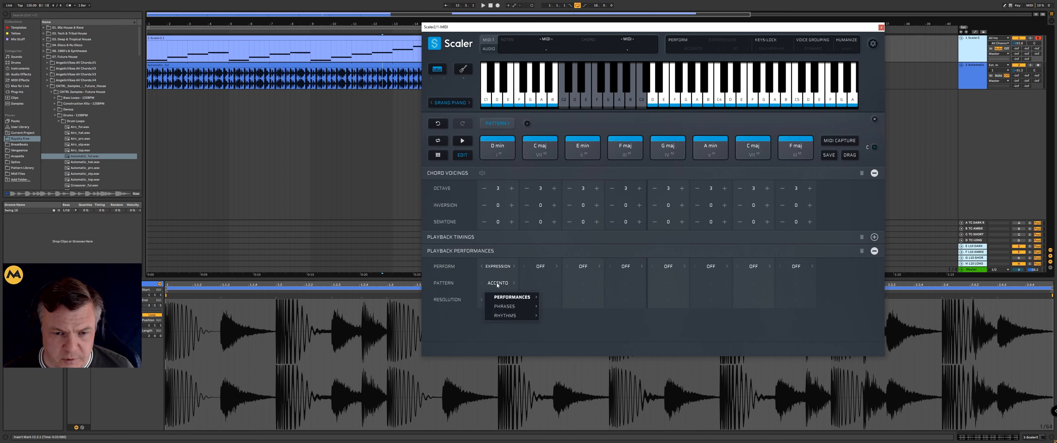
pyautogui.moveTo(512, 298)
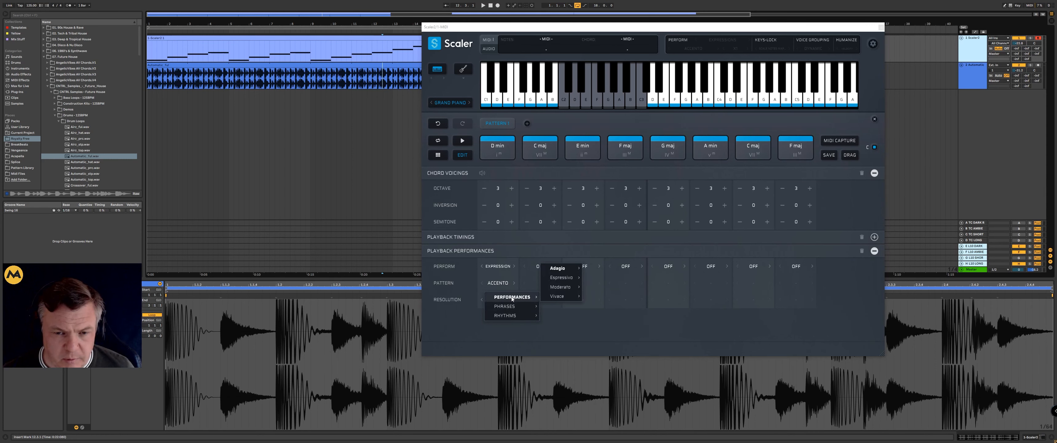
pyautogui.moveTo(561, 268)
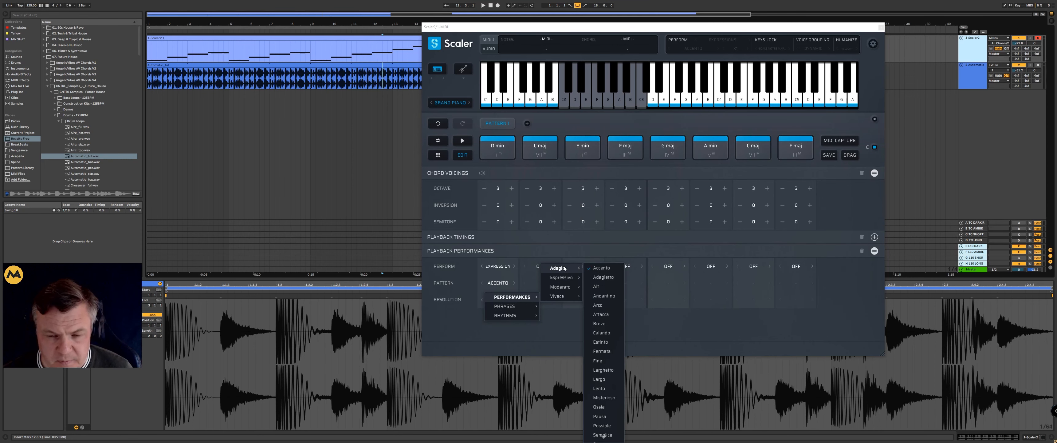
pyautogui.click(600, 268)
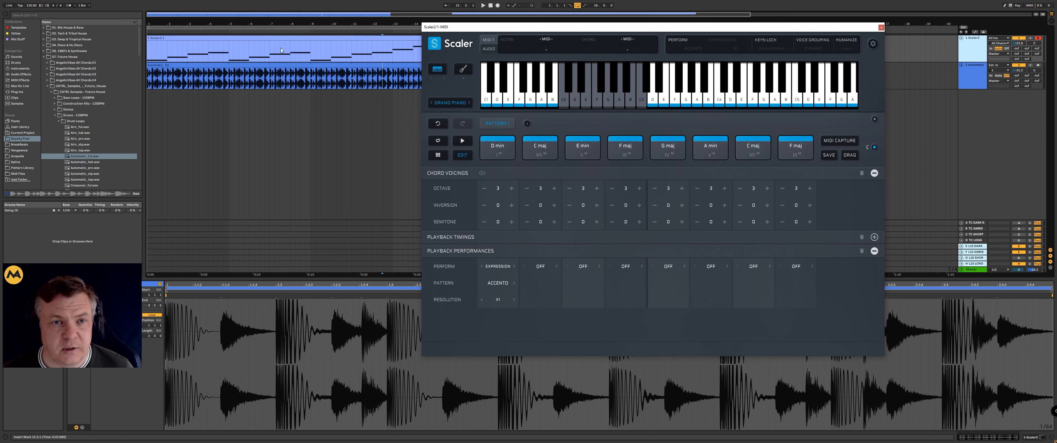
# Loop only bar 1 of the first chord clip and play it.
pyautogui.moveTo(167, 54); pyautogui.dragTo(142, 51)
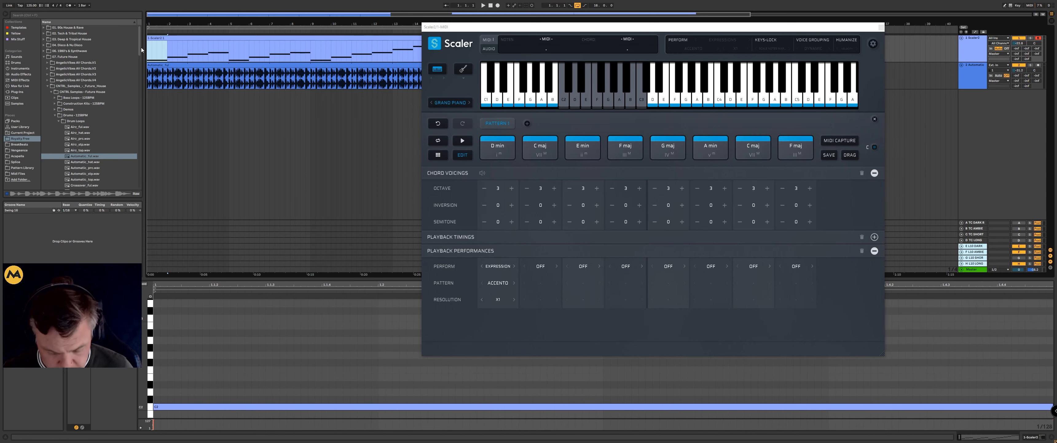
pyautogui.hotkey('ctrl', 'a')
pyautogui.press('space')
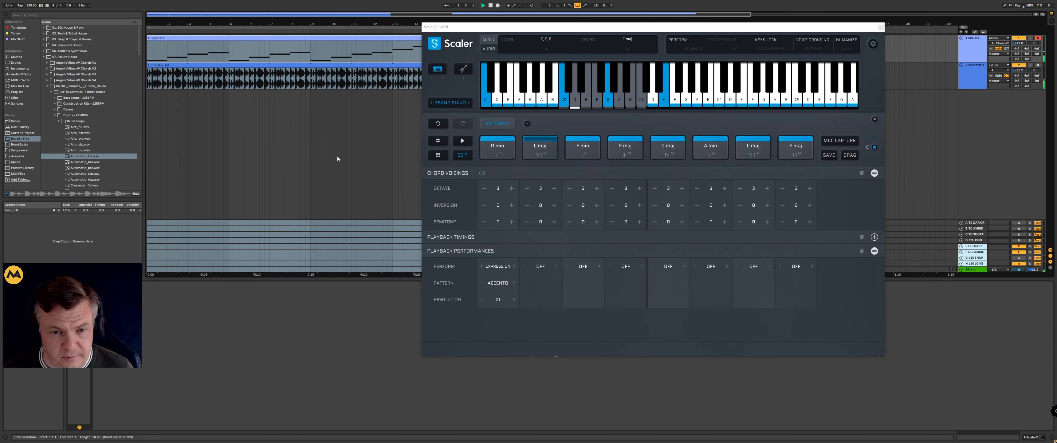
pyautogui.press('space')
pyautogui.click(274, 137)
pyautogui.click(164, 48)
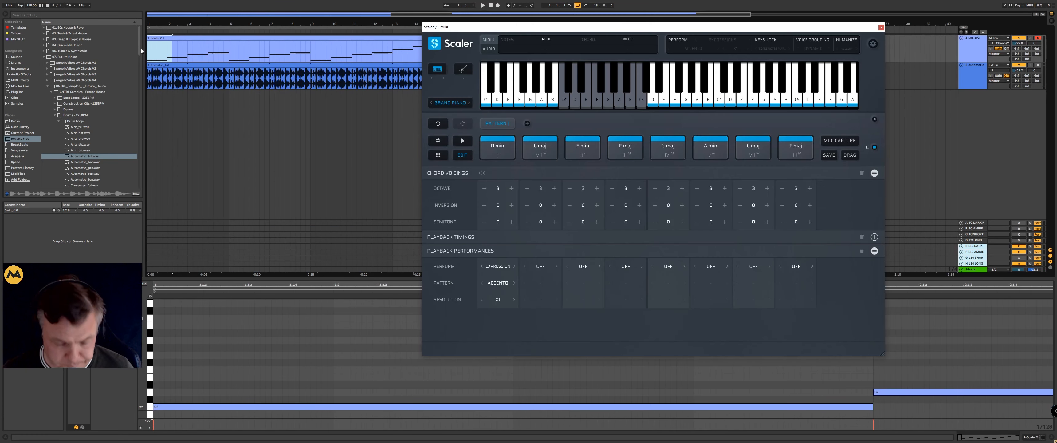
pyautogui.moveTo(157, 46); pyautogui.dragTo(145, 47)
pyautogui.hotkey('ctrl', 'l')
pyautogui.press('space')
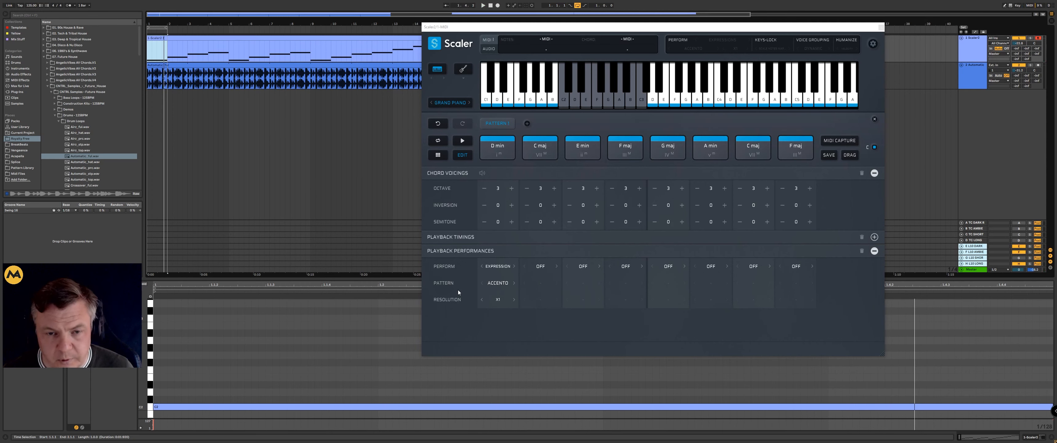
# Try the Arco pattern from the Adagio performances on the first D min chord and play the loop.
pyautogui.click(498, 282)
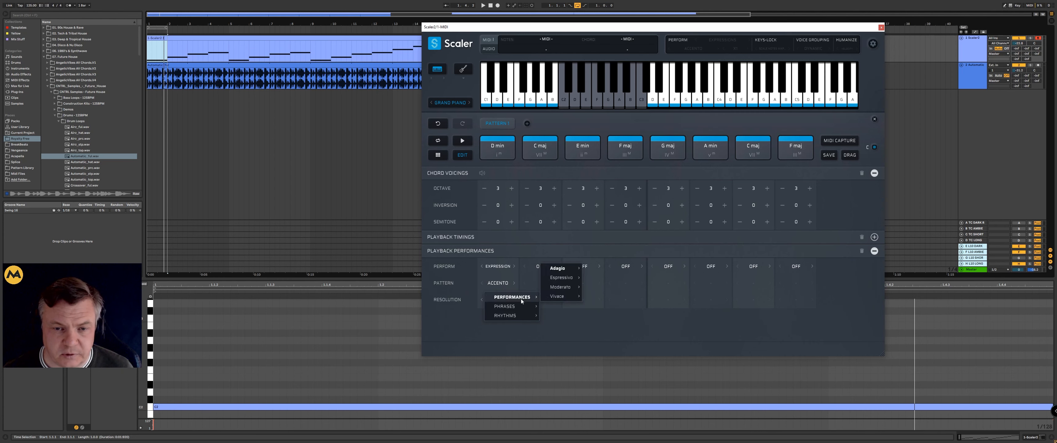
pyautogui.moveTo(574, 269)
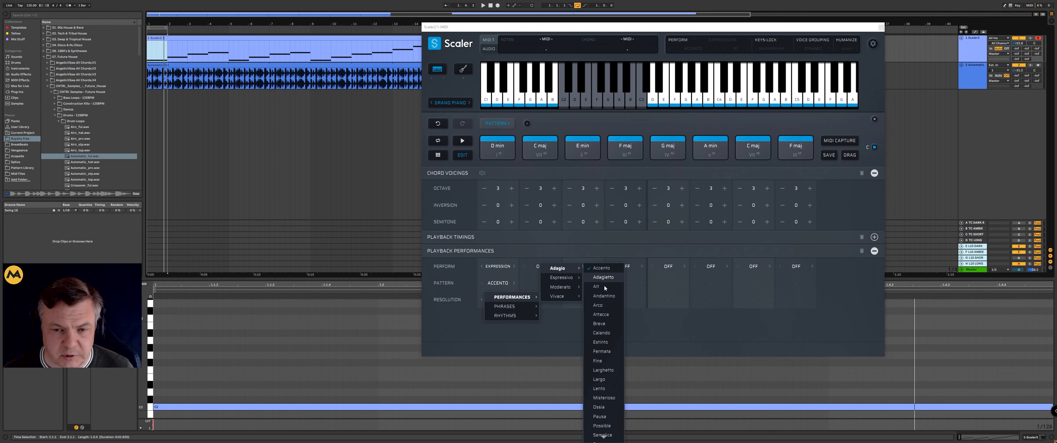
pyautogui.click(608, 305)
pyautogui.press('space')
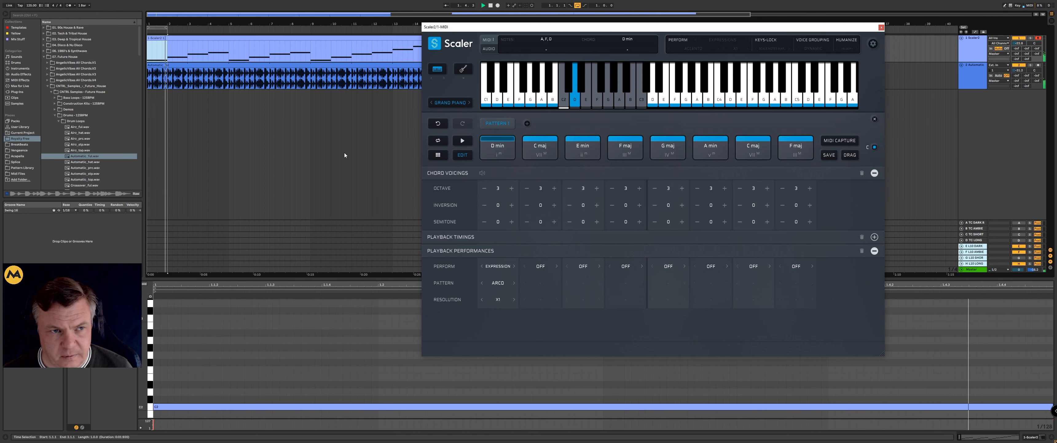
# Set the first D min chord's pattern to the Con Amore phrase Affabile and play the loop.
pyautogui.click(508, 285)
pyautogui.moveTo(513, 296)
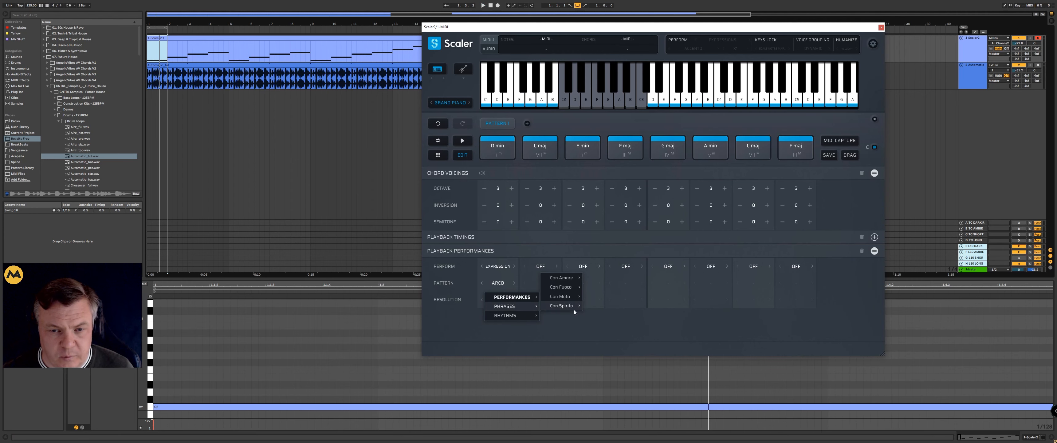
pyautogui.moveTo(560, 280)
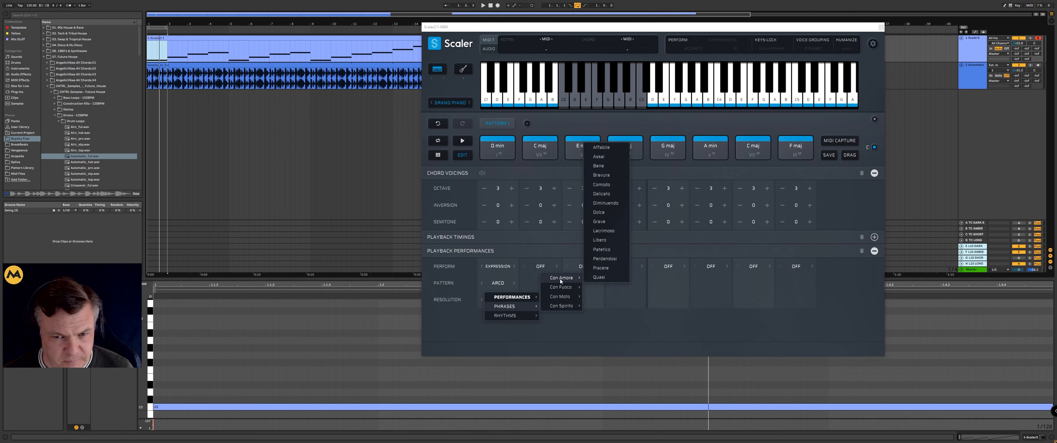
pyautogui.click(613, 148)
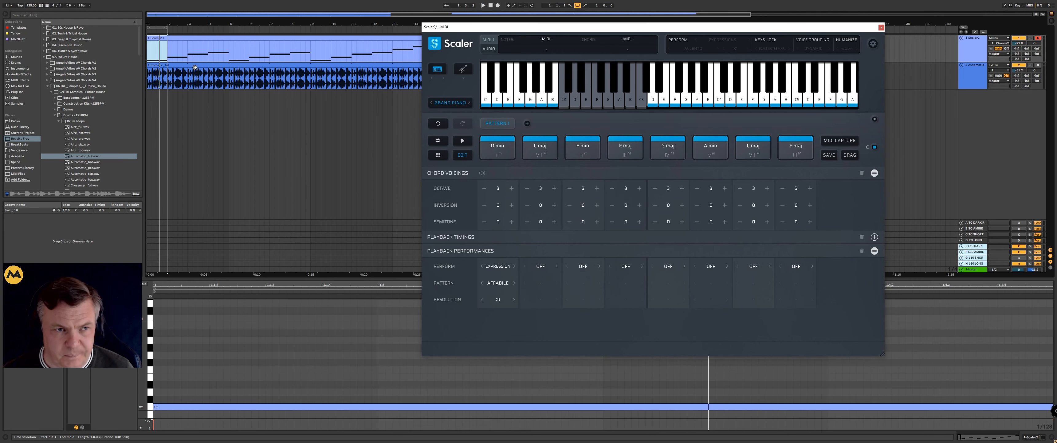
pyautogui.press('space')
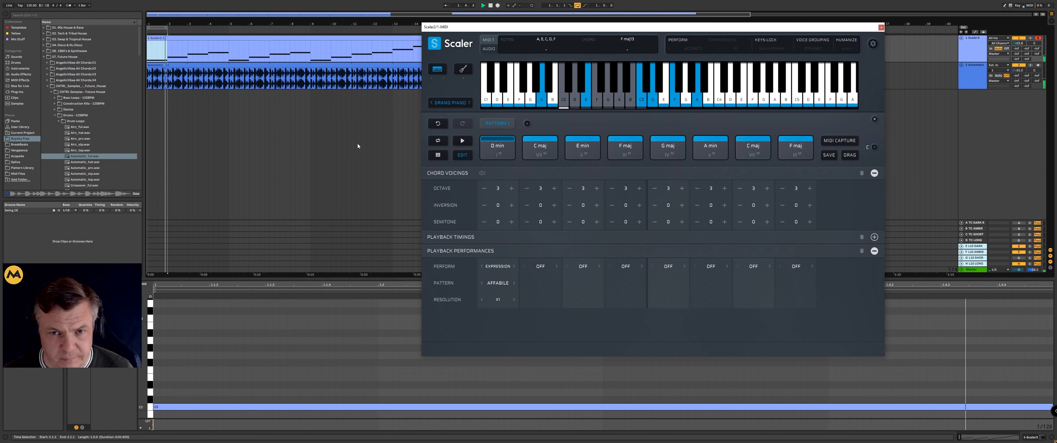
pyautogui.press('space')
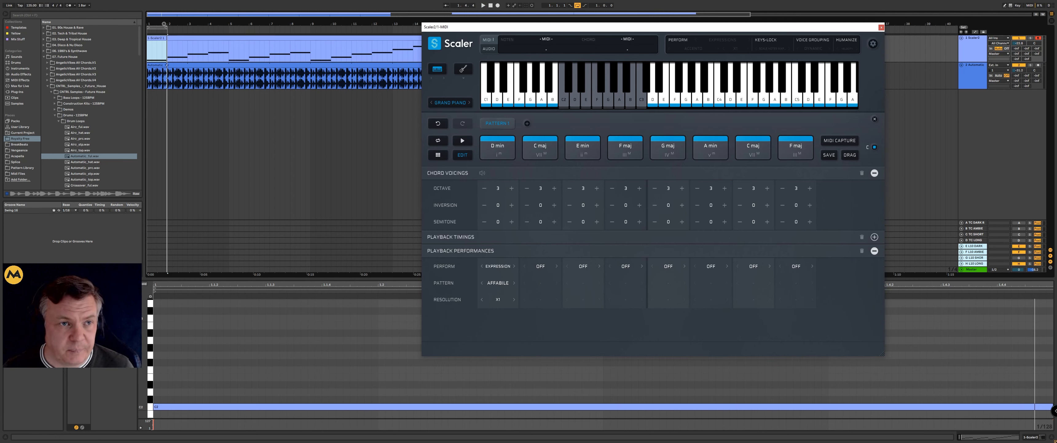
# Extend the loop to bars 1–4 and set the second chord, C maj, to the Expression performance.
pyautogui.moveTo(165, 26); pyautogui.dragTo(202, 28)
pyautogui.moveTo(228, 29); pyautogui.dragTo(229, 30)
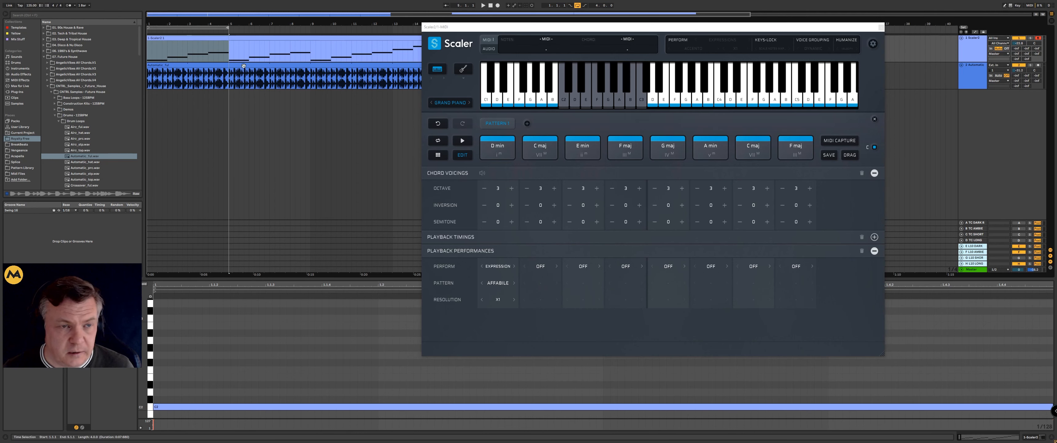
pyautogui.click(550, 266)
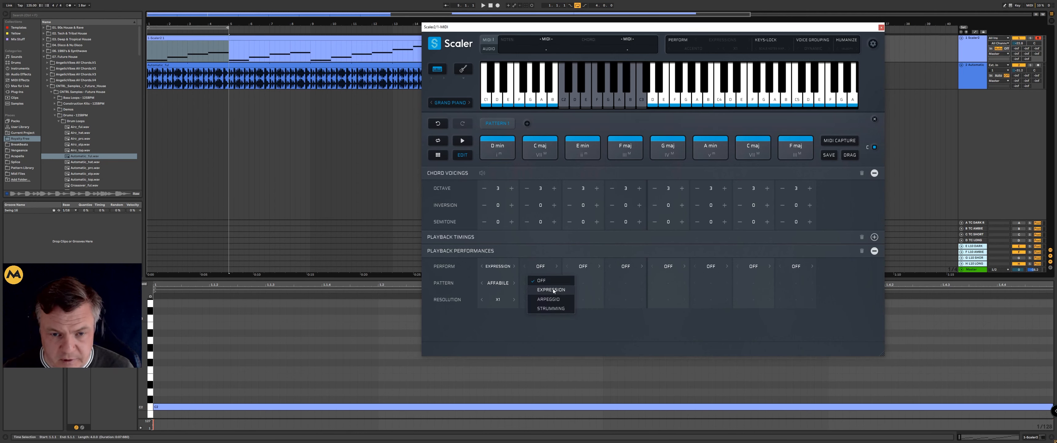
pyautogui.click(551, 289)
# Set the second chord, C maj, to the Expression performance with the Con Amore phrase Affabile.
pyautogui.click(551, 285)
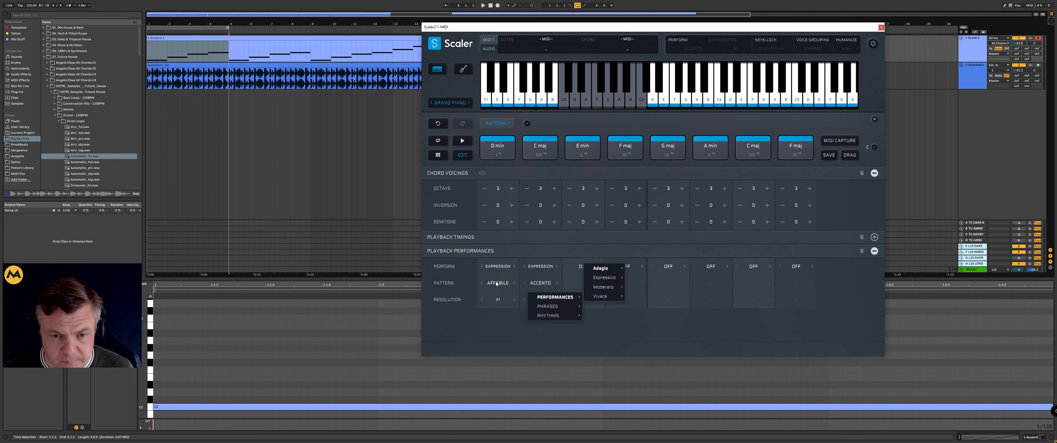
pyautogui.moveTo(501, 309)
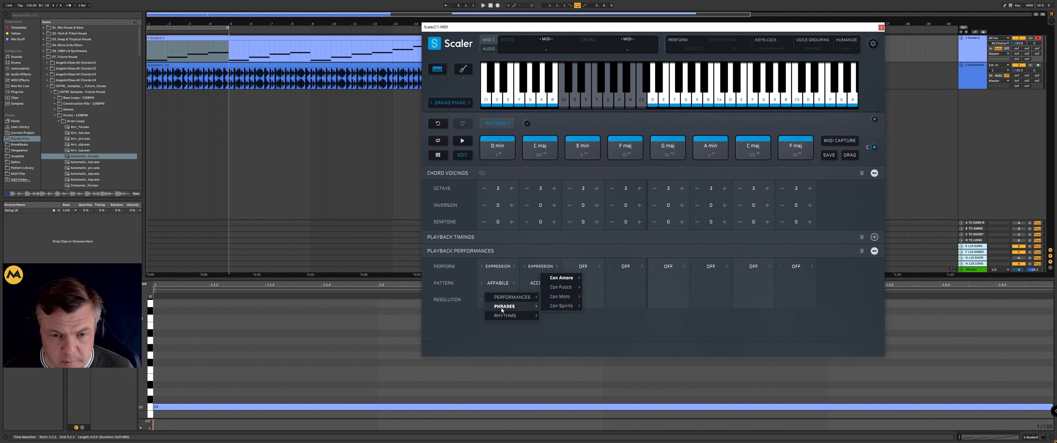
pyautogui.click(533, 283)
pyautogui.click(533, 282)
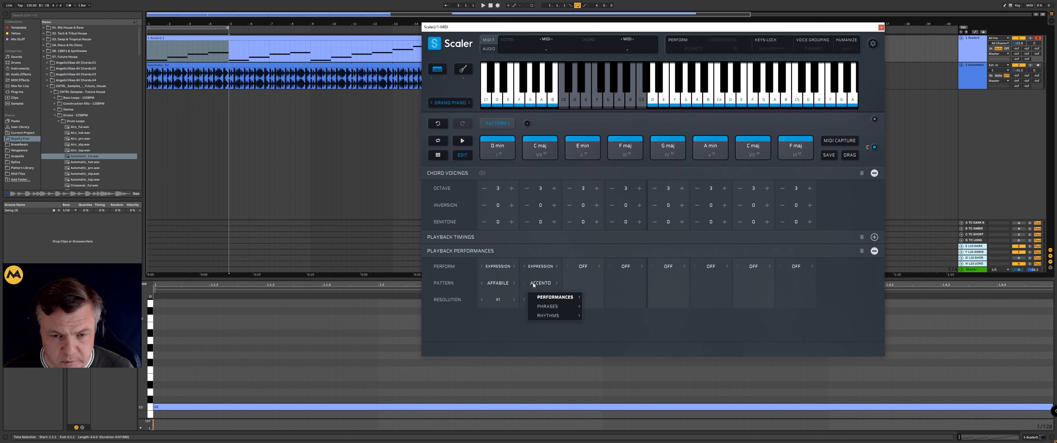
pyautogui.moveTo(541, 306)
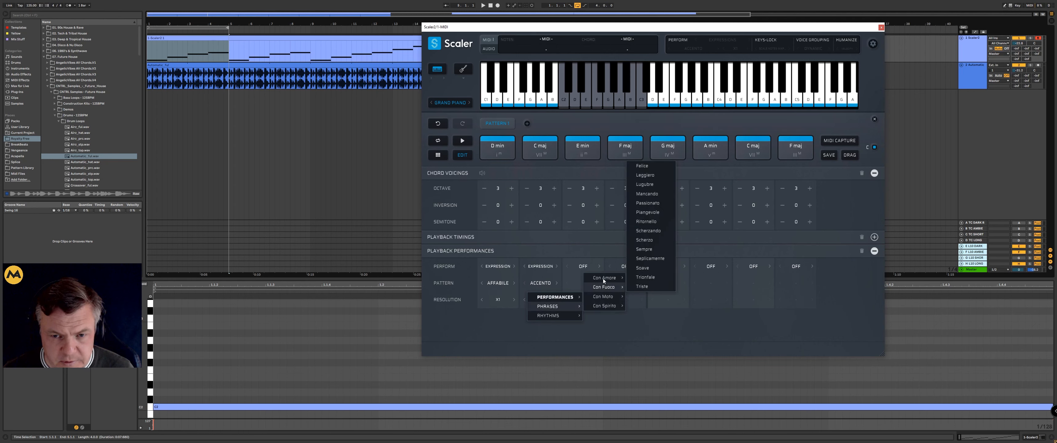
pyautogui.moveTo(604, 279)
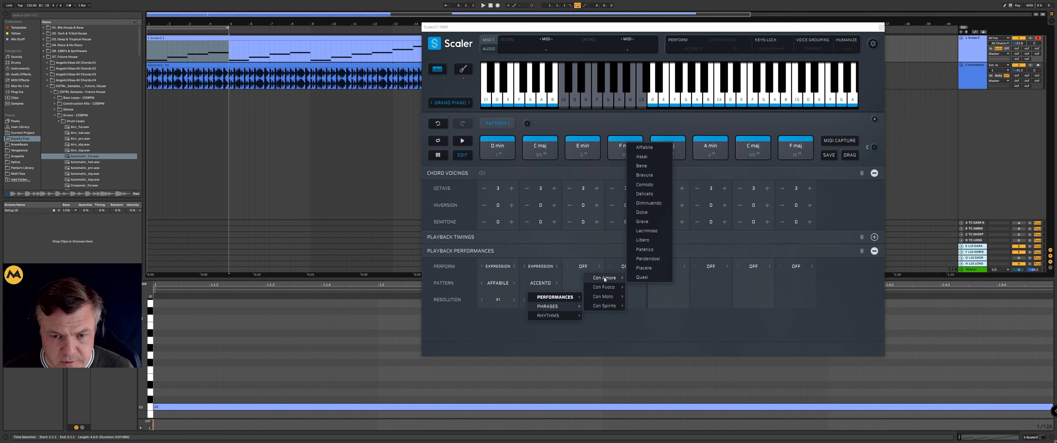
pyautogui.click(644, 148)
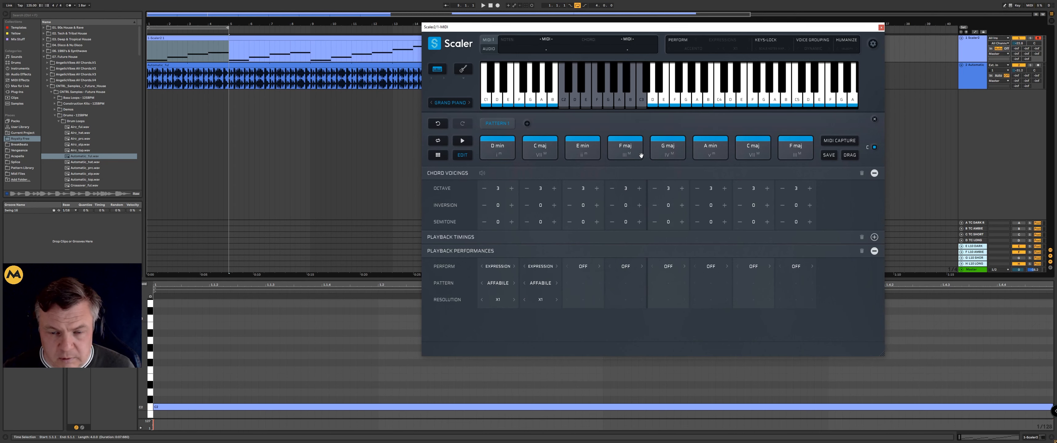
# Set the third chord, E min, to the Expression performance with the Con Amore phrase Affabile.
pyautogui.click(586, 267)
pyautogui.click(593, 289)
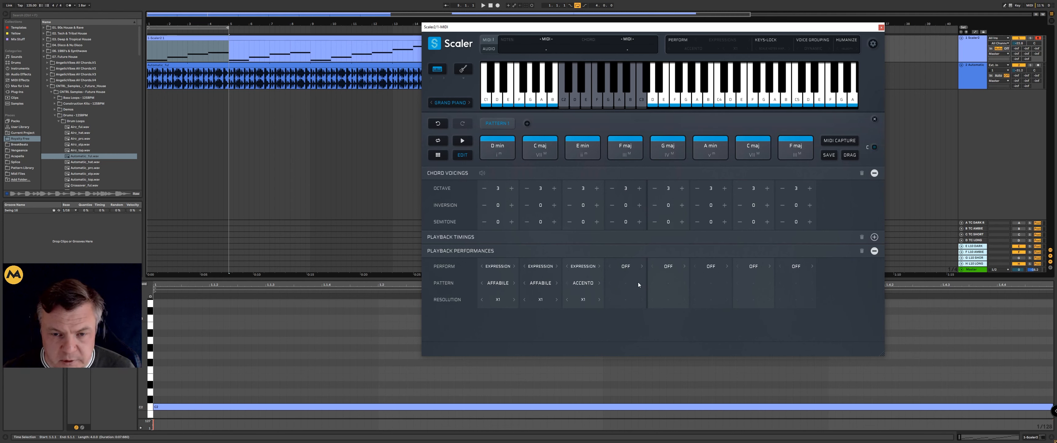
pyautogui.click(589, 284)
pyautogui.moveTo(598, 296)
pyautogui.moveTo(652, 278)
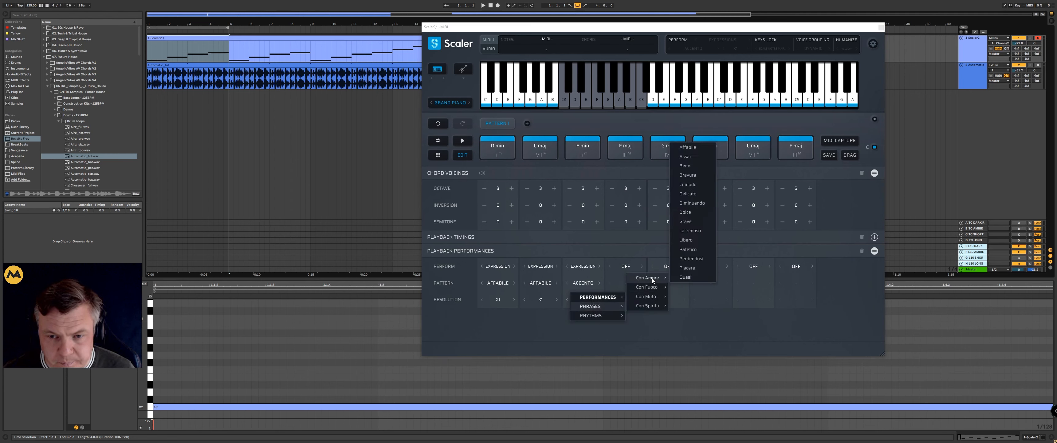
pyautogui.click(700, 150)
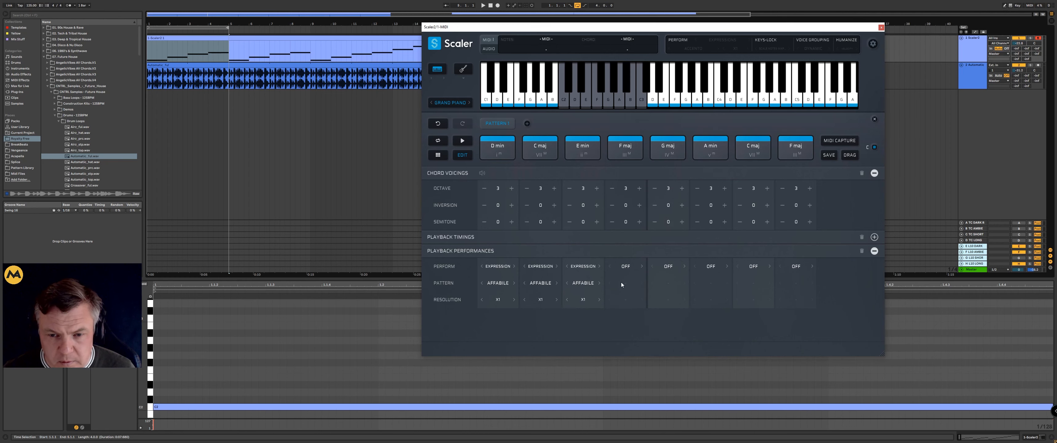
# Set the fourth chord, F maj, to the Expression performance with the Con Amore phrase Affabile.
pyautogui.click(610, 276)
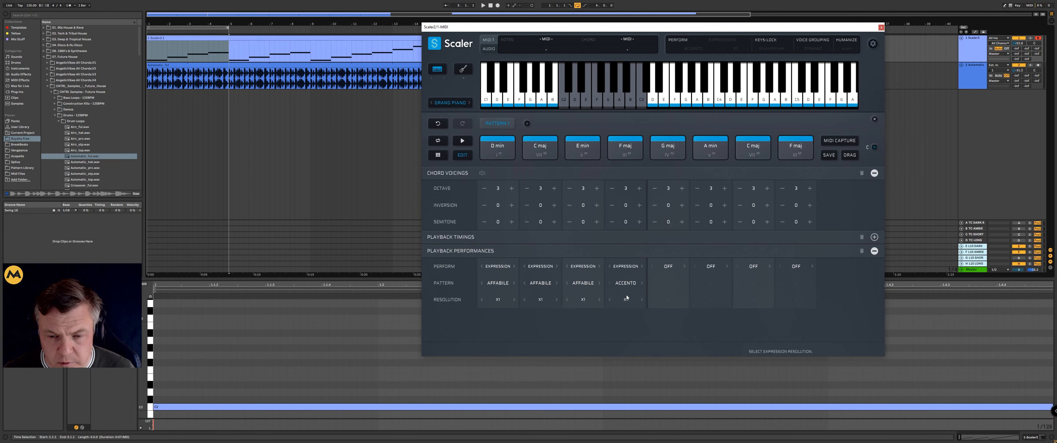
pyautogui.click(626, 286)
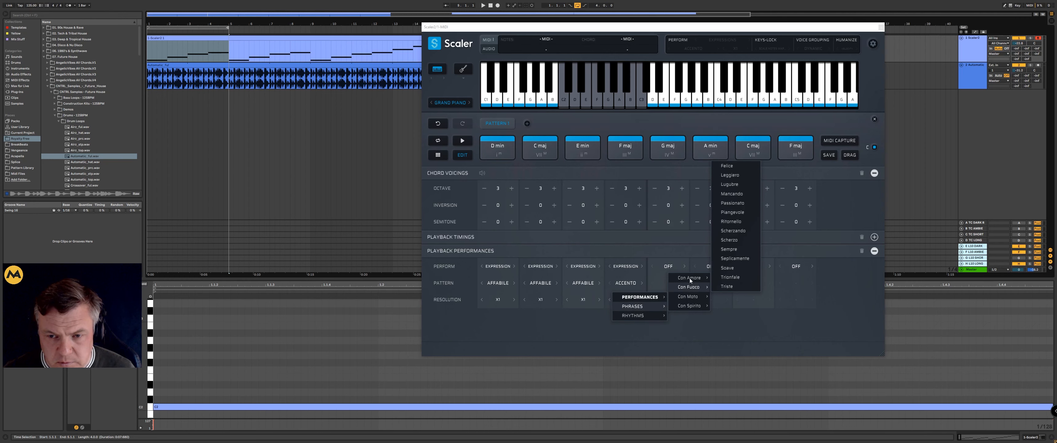
pyautogui.moveTo(691, 279)
pyautogui.click(745, 148)
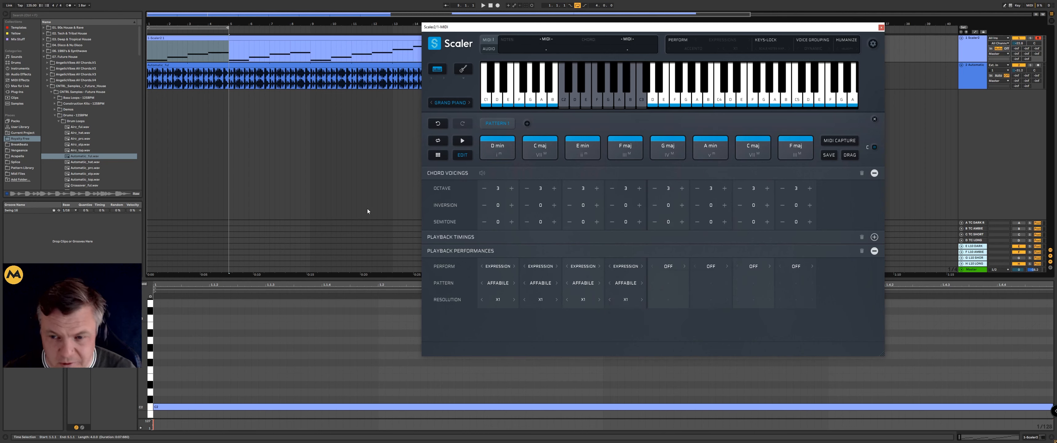
# Move the Scaler window off the clips, select the first four bars of the chord clip and play the loop.
pyautogui.moveTo(473, 27); pyautogui.dragTo(476, 48)
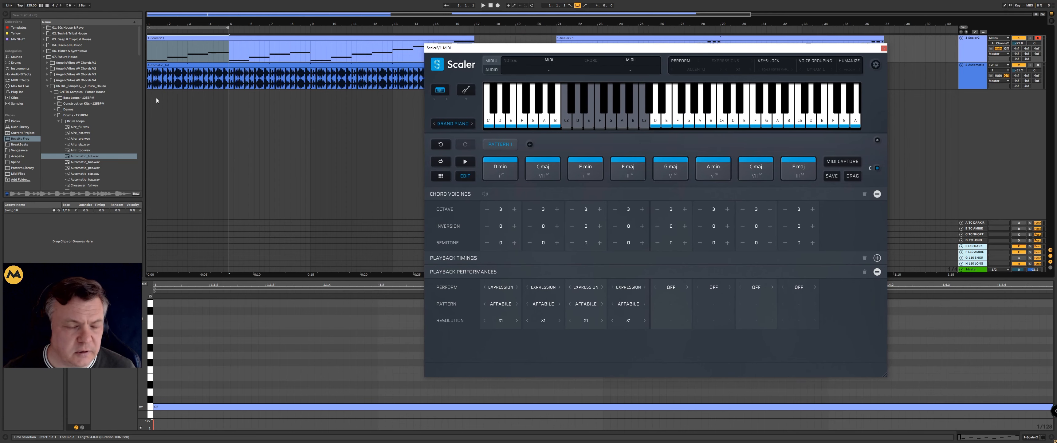
pyautogui.moveTo(228, 52); pyautogui.dragTo(142, 54)
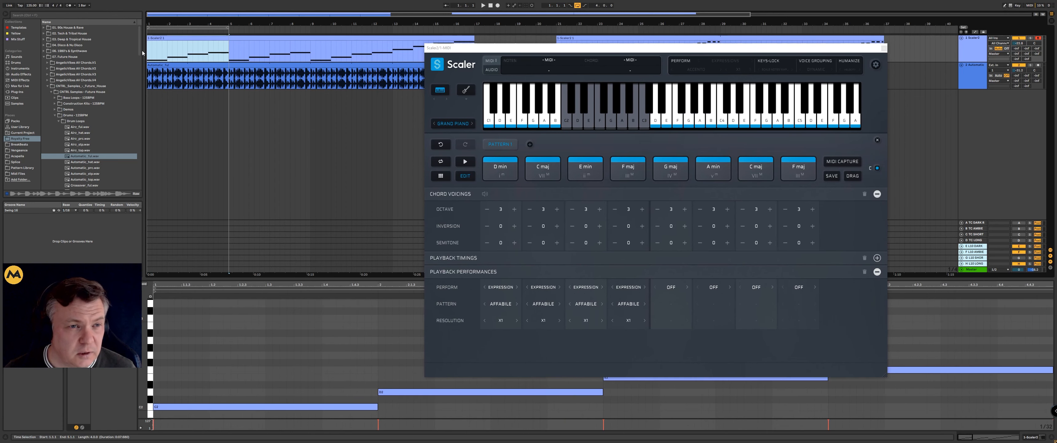
pyautogui.press('space')
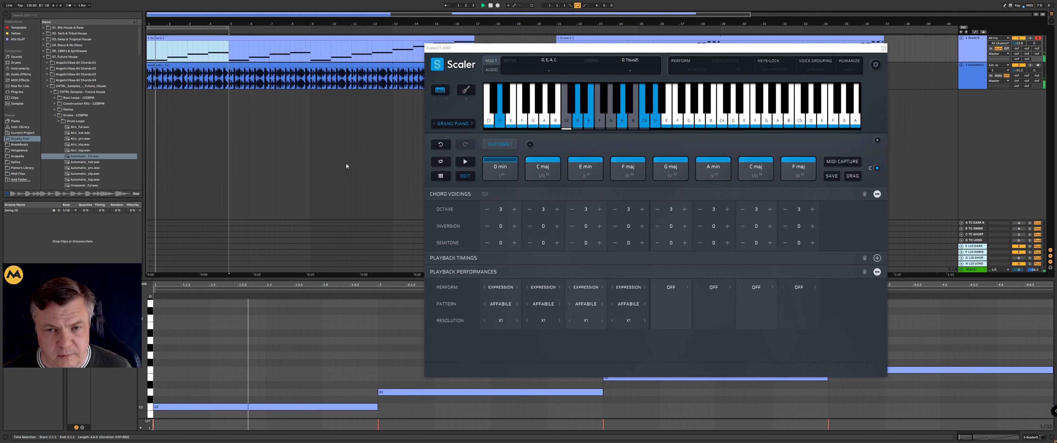
pyautogui.click(318, 193)
pyautogui.click(369, 166)
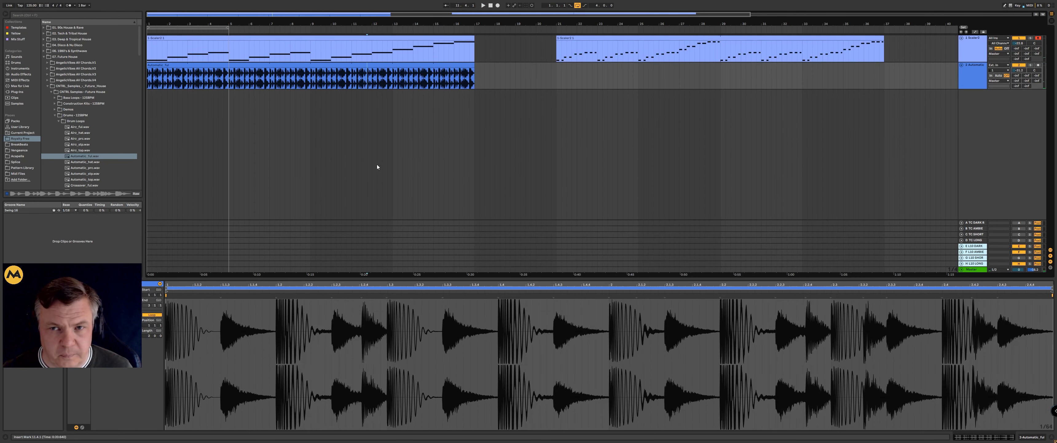
# Reopen Scaler from its track and try the Andante rhythm Castrato as the first D min chord's pattern.
pyautogui.click(975, 44)
pyautogui.moveTo(623, 49); pyautogui.dragTo(651, 40)
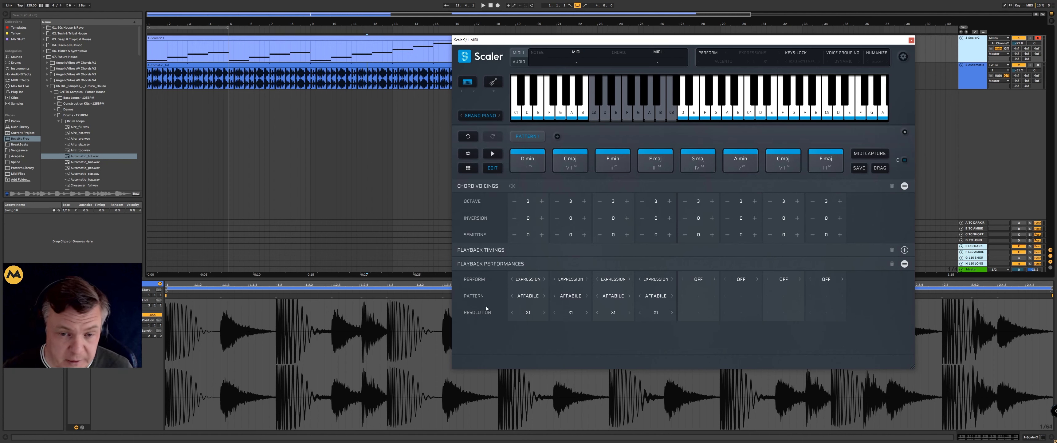
pyautogui.click(536, 297)
pyautogui.moveTo(545, 328)
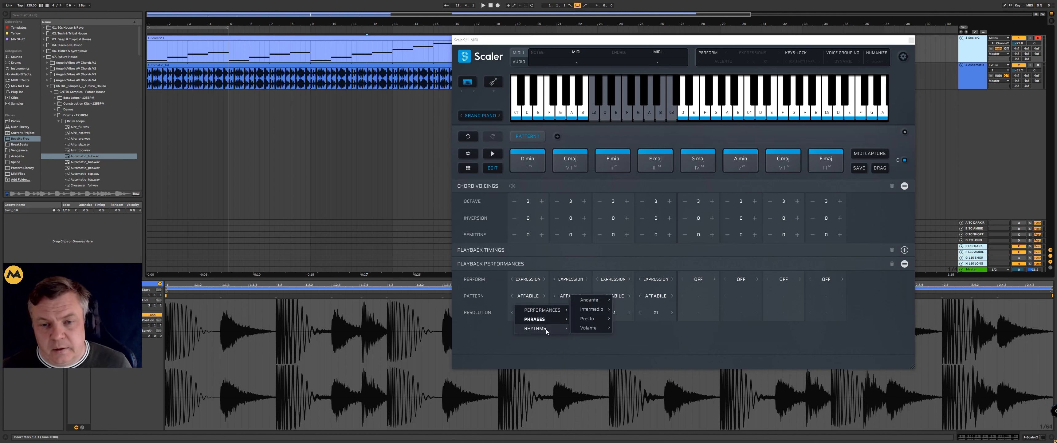
pyautogui.moveTo(606, 306)
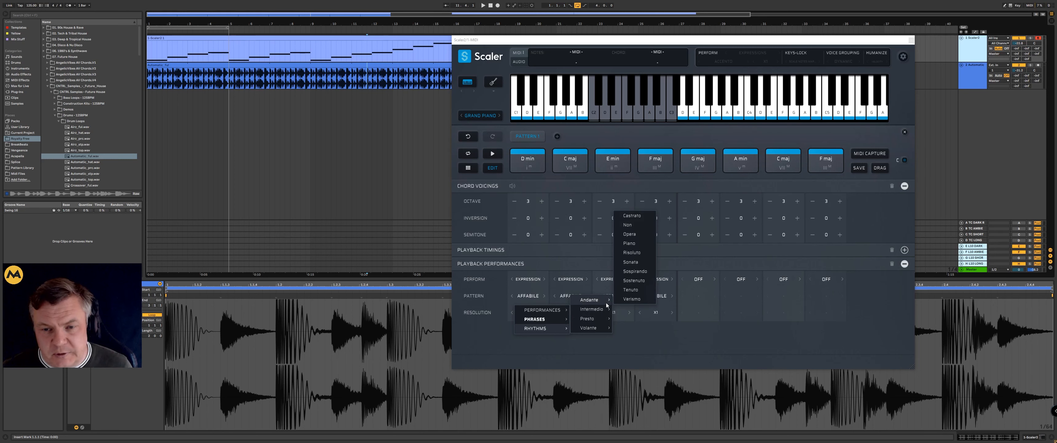
pyautogui.click(645, 219)
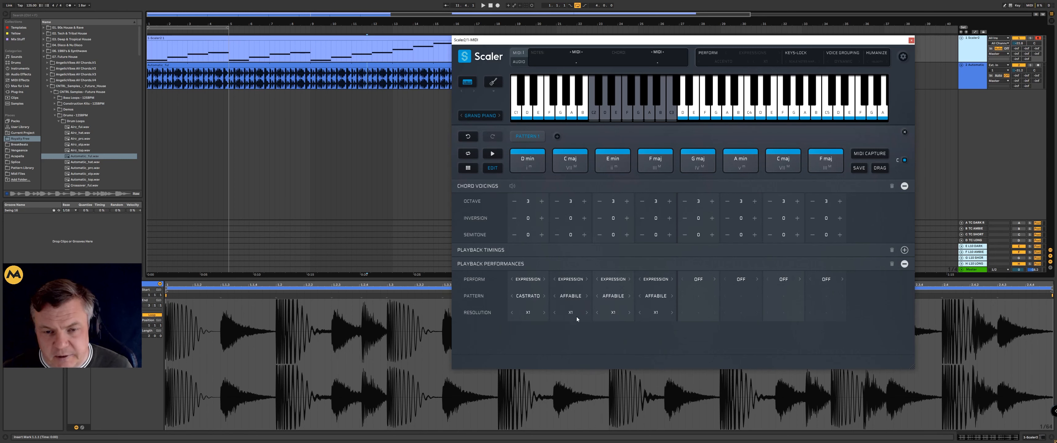
# Shorten the arrangement loop to bar 1 and play it to hear the first D min chord.
pyautogui.moveTo(226, 30); pyautogui.dragTo(168, 28)
pyautogui.press('space')
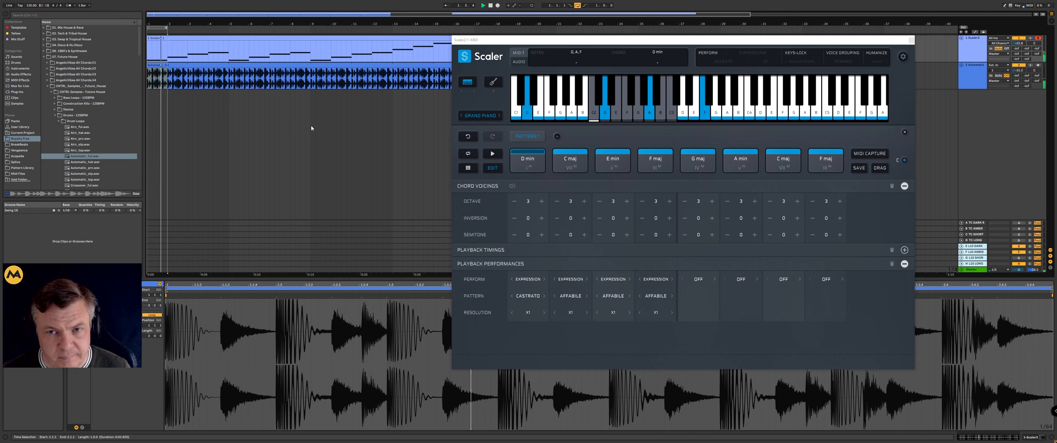
pyautogui.press('space')
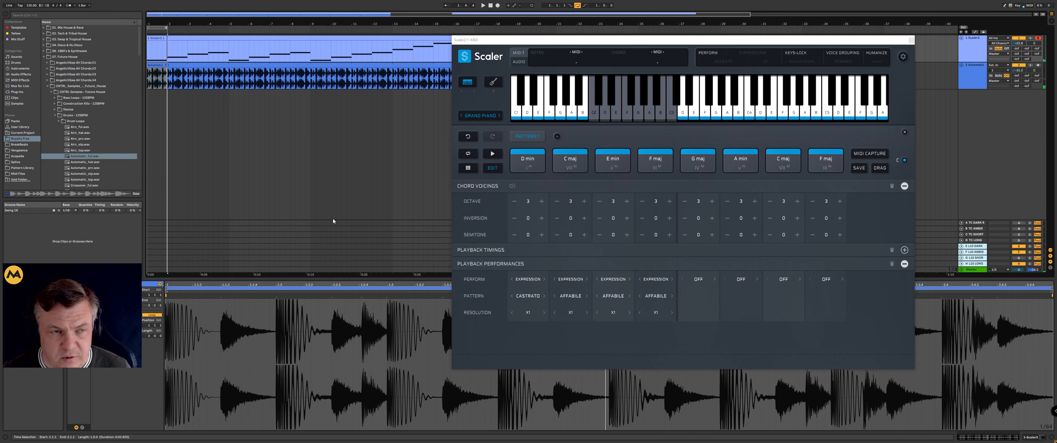
# Set the first D min chord's pattern to the Intermedio rhythm Libretto and check its category in the pattern list.
pyautogui.click(529, 297)
pyautogui.moveTo(546, 328)
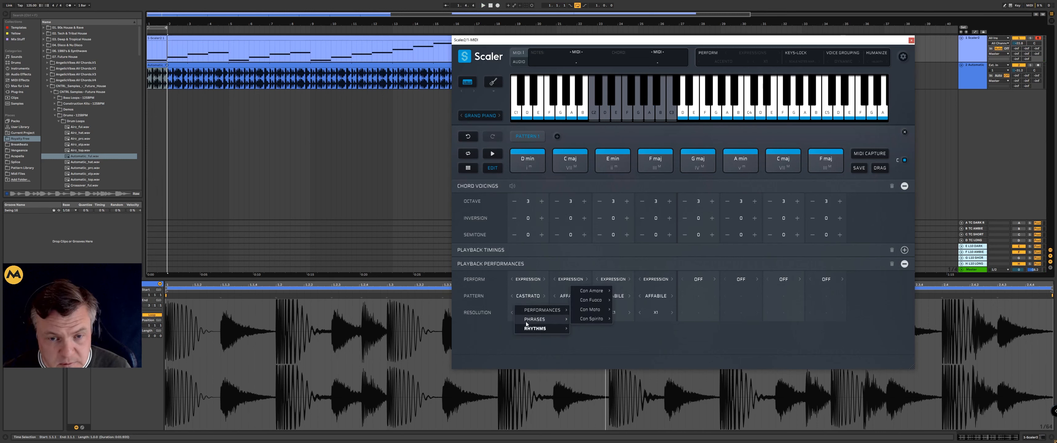
pyautogui.moveTo(583, 320)
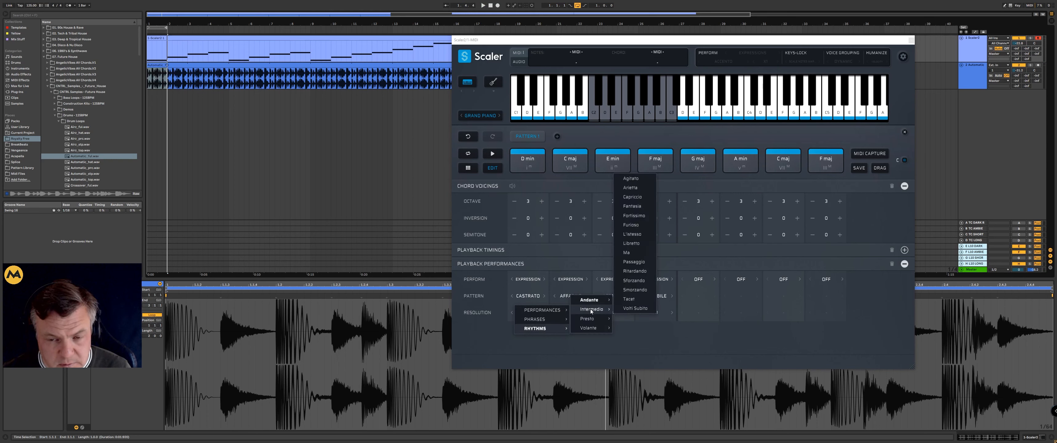
pyautogui.click(626, 244)
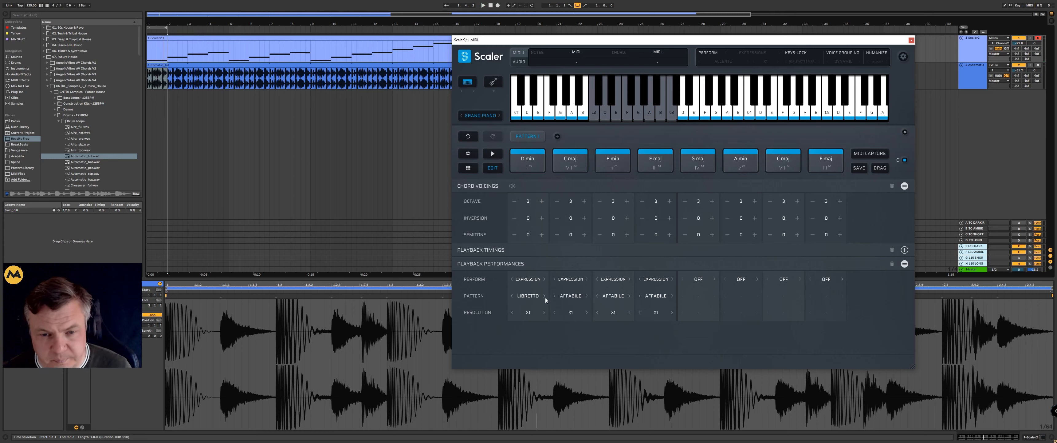
pyautogui.click(515, 297)
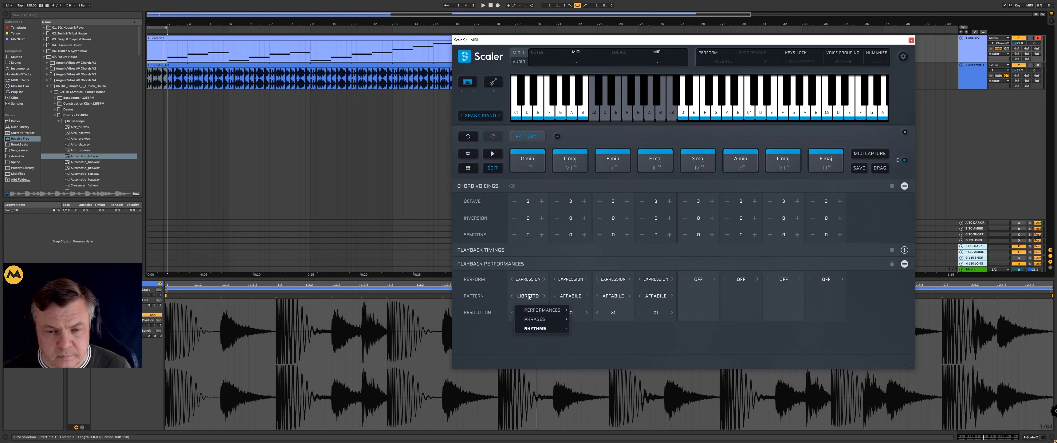
pyautogui.moveTo(542, 329)
pyautogui.moveTo(605, 312)
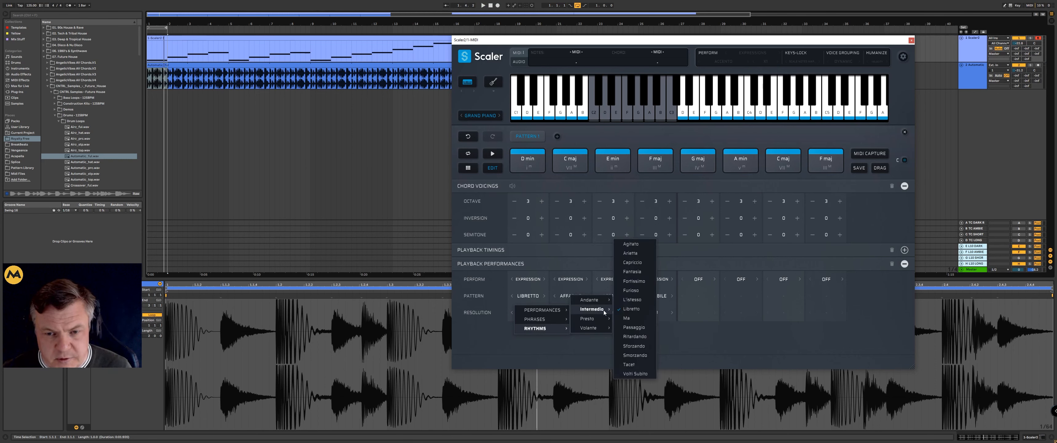
pyautogui.click(692, 358)
# Set the second chord, C maj, to the Intermedio rhythm pattern Libretto.
pyautogui.click(560, 297)
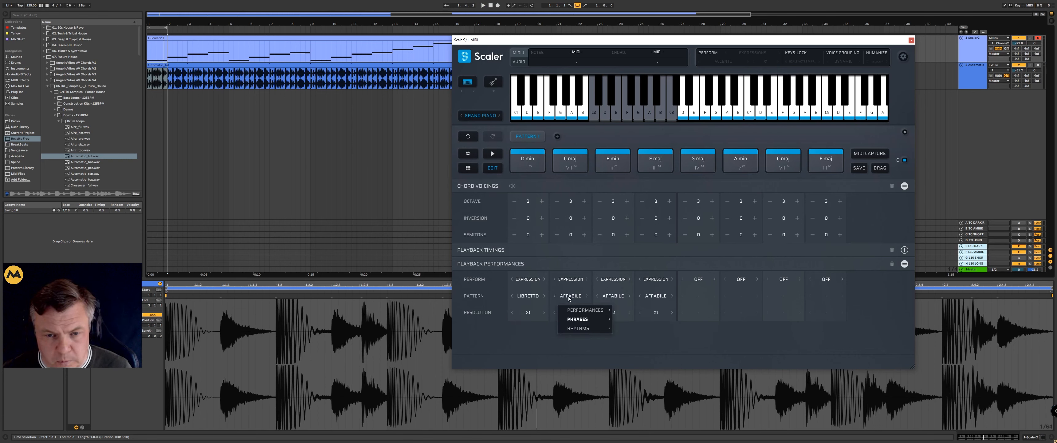
pyautogui.moveTo(581, 324)
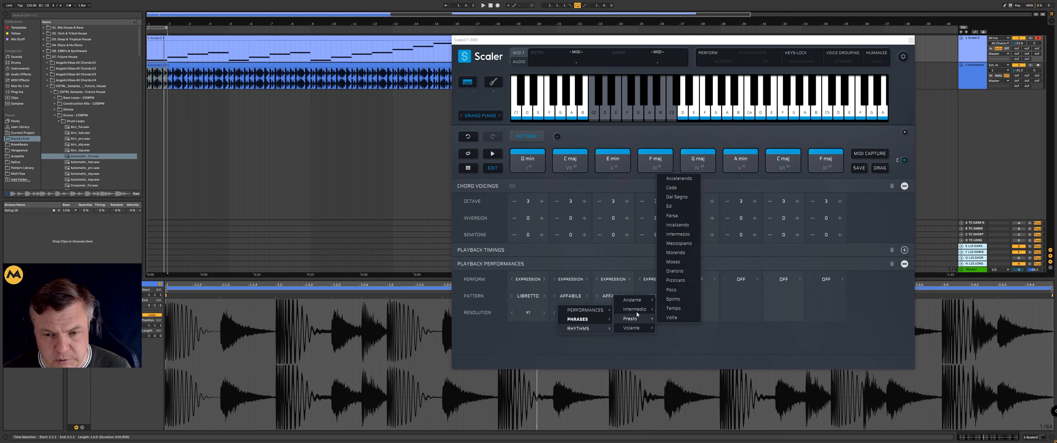
pyautogui.moveTo(639, 320)
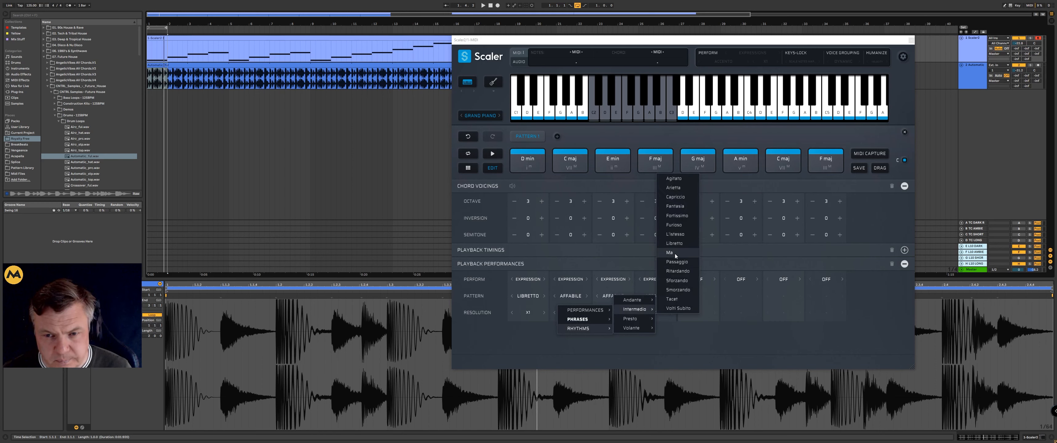
pyautogui.click(675, 243)
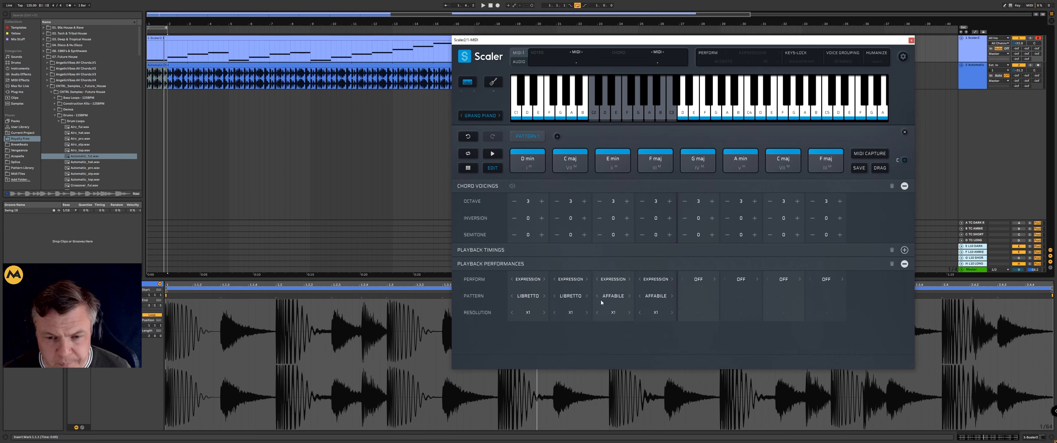
# Set the third chord, E min, to the Intermedio rhythm pattern Libretto.
pyautogui.click(613, 296)
pyautogui.moveTo(627, 319)
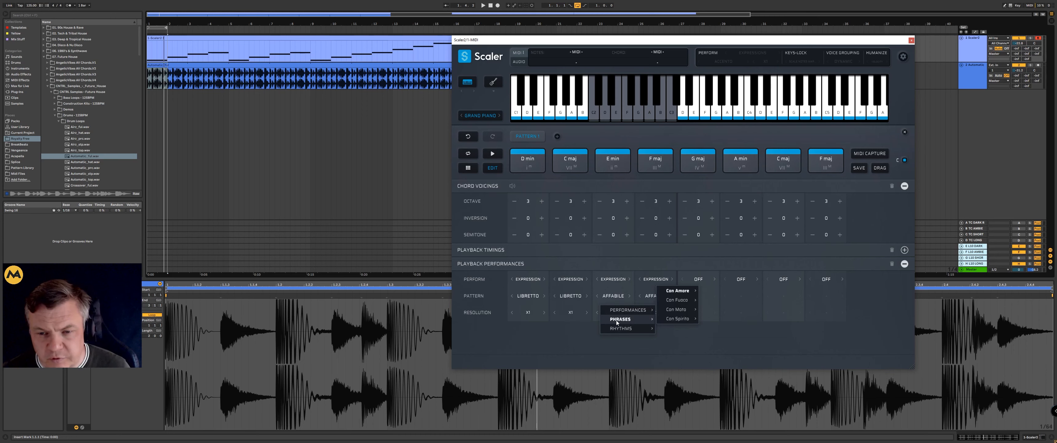
pyautogui.moveTo(684, 309)
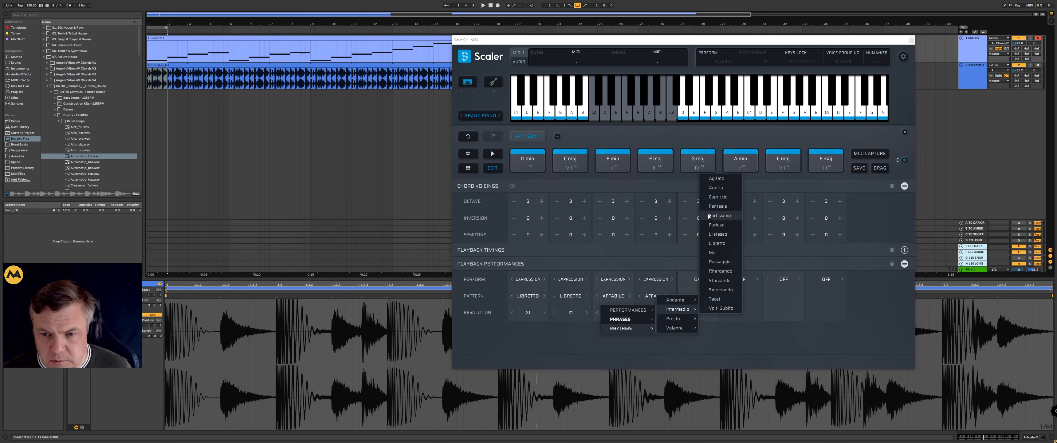
pyautogui.click(718, 244)
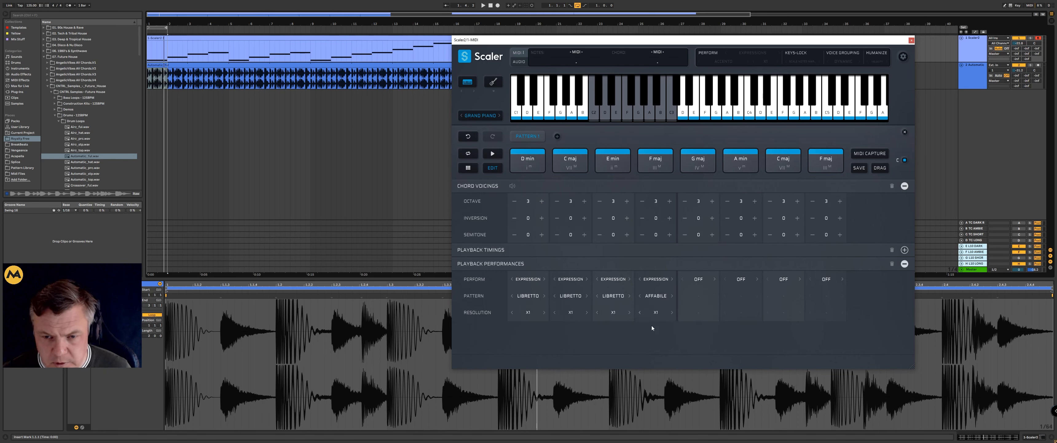
# Try the Intermedio rhythm patterns Libretto and Ma on the fourth chord, F maj.
pyautogui.click(654, 296)
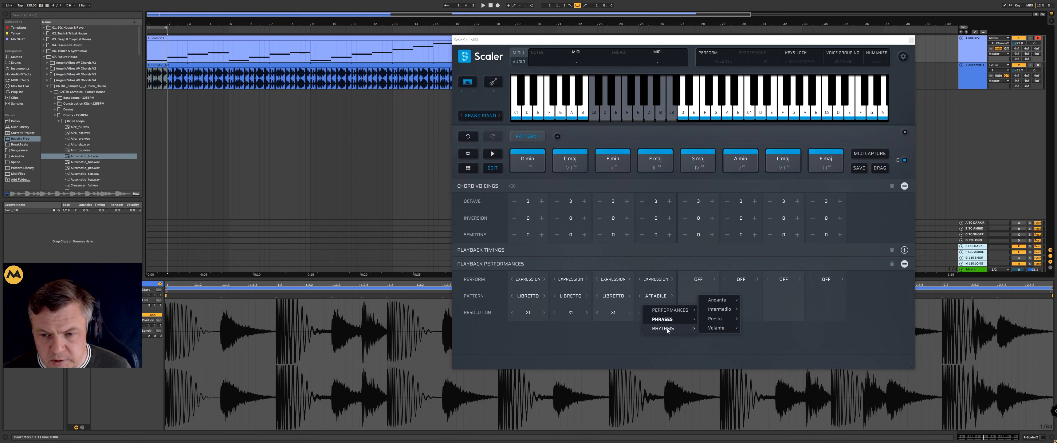
pyautogui.moveTo(669, 324)
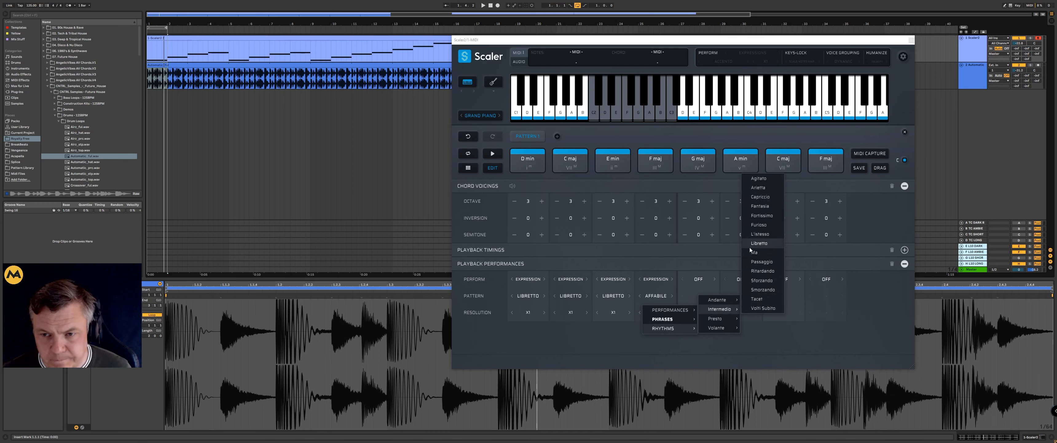
pyautogui.click(747, 247)
pyautogui.click(656, 296)
pyautogui.moveTo(666, 328)
pyautogui.moveTo(716, 309)
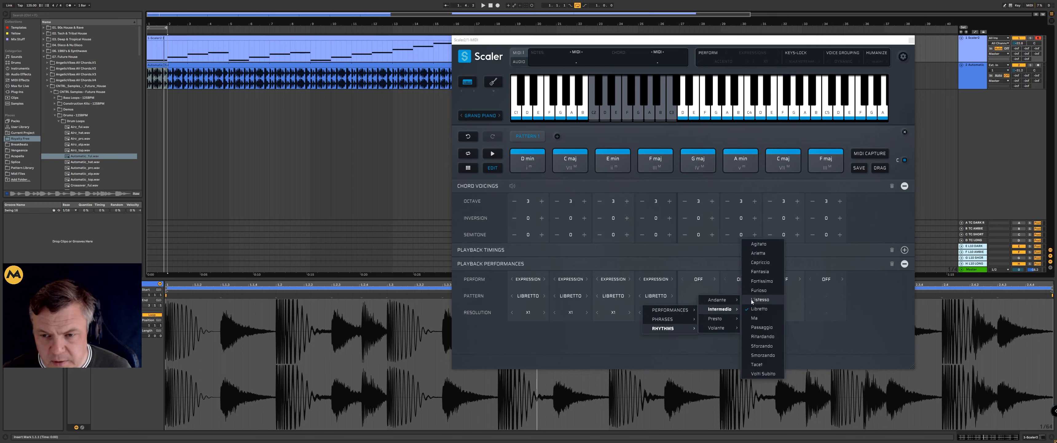
pyautogui.click(759, 318)
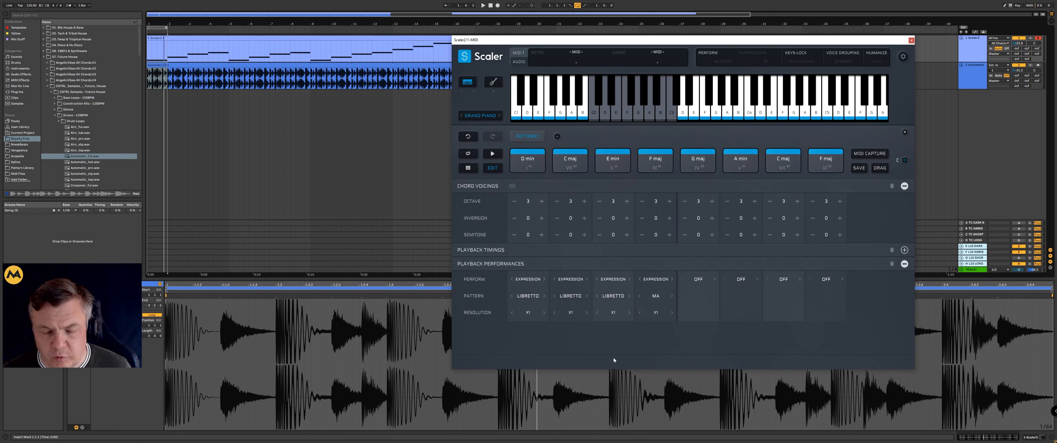
# Loop the first four bars of the chord clip and play the four-chord progression.
pyautogui.click(301, 149)
pyautogui.moveTo(230, 45); pyautogui.dragTo(169, 46)
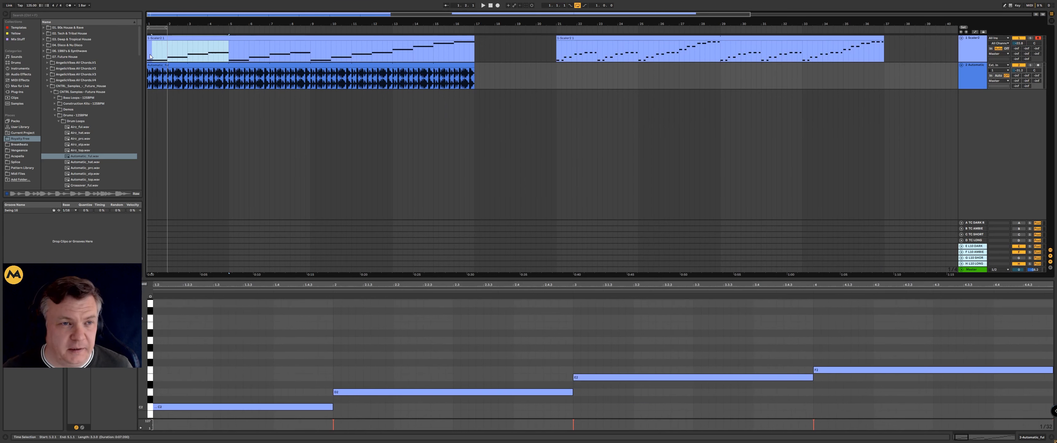
pyautogui.press('space')
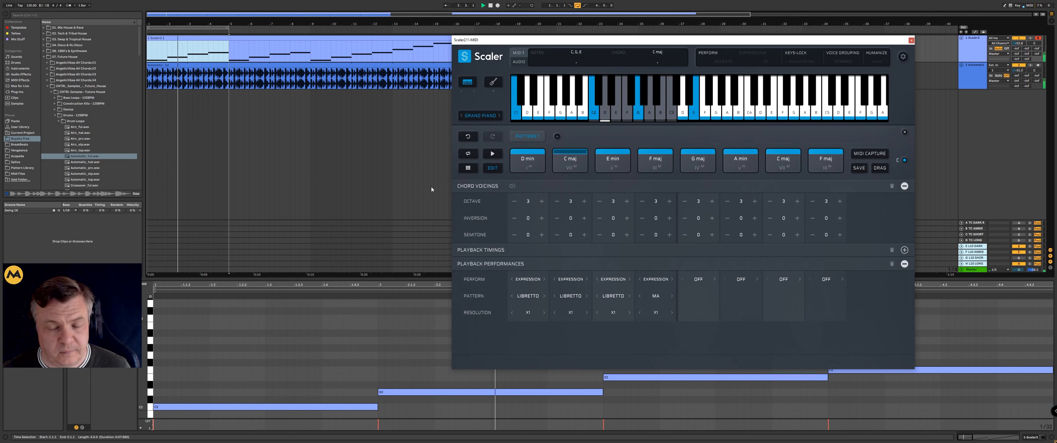
# Try the Intermedio rhythm pattern Ritardando on the fourth chord, F maj, and play the loop.
pyautogui.click(651, 299)
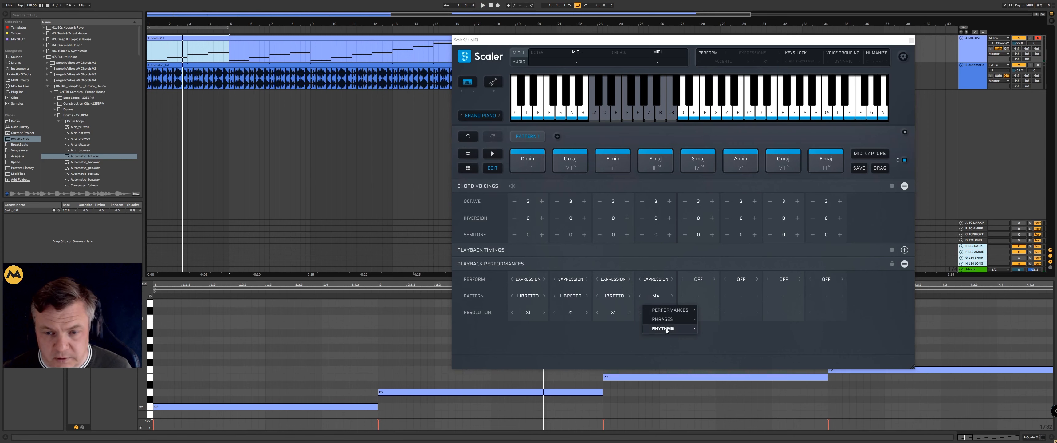
pyautogui.moveTo(669, 328)
pyautogui.moveTo(728, 313)
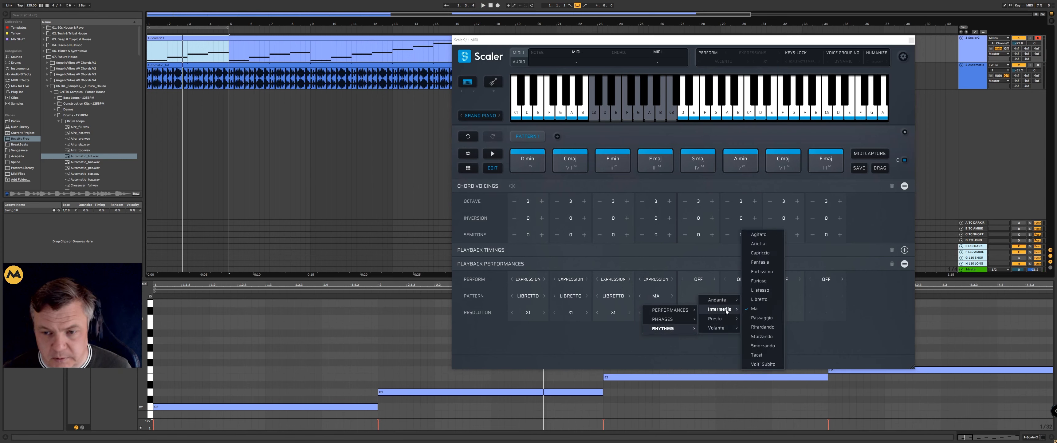
pyautogui.click(764, 327)
pyautogui.press('space')
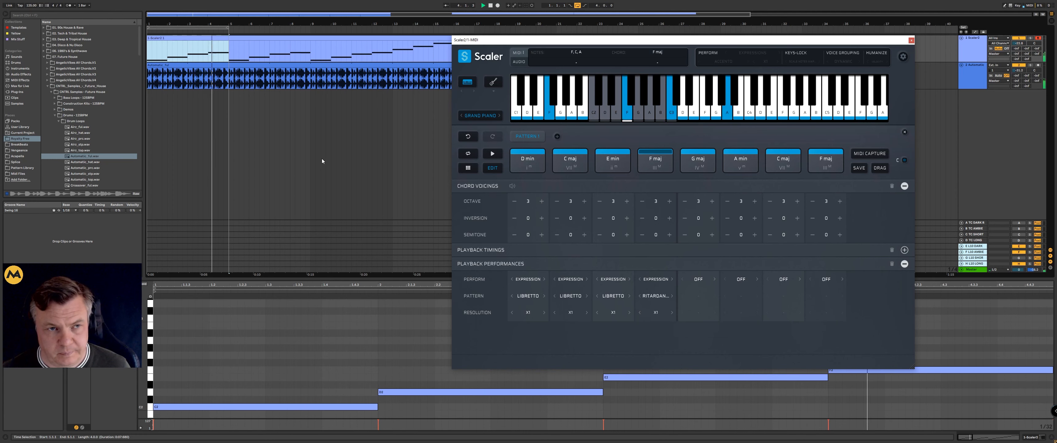
# Step the fourth chord's pattern back to Fortissimo while listening to the four-bar loop.
pyautogui.click(666, 296)
pyautogui.moveTo(674, 329)
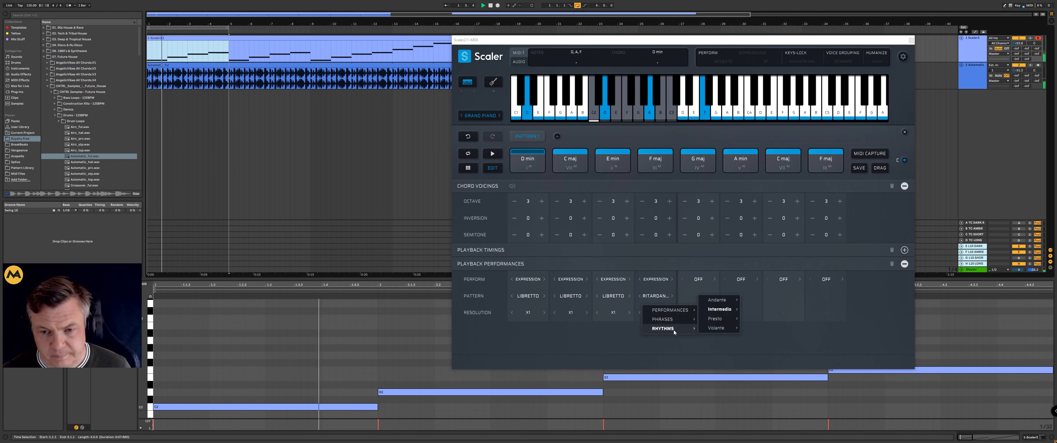
pyautogui.click(626, 341)
pyautogui.click(639, 296)
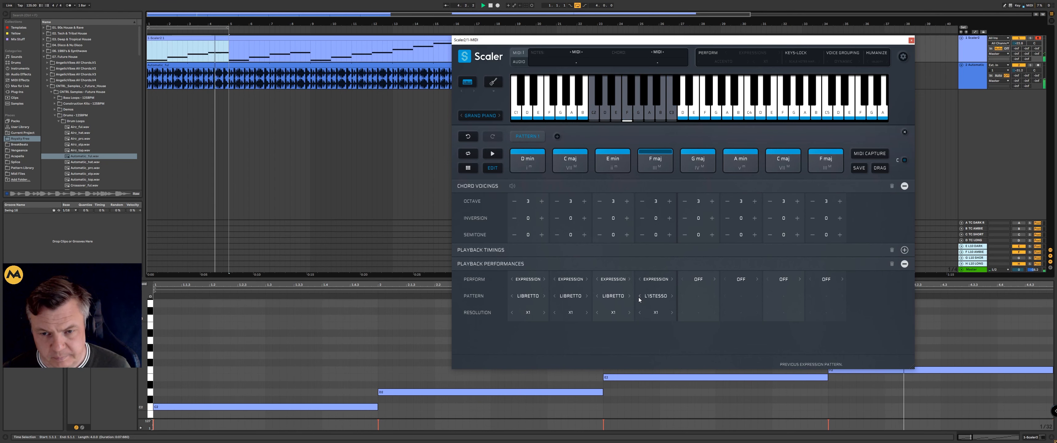
pyautogui.click(639, 296)
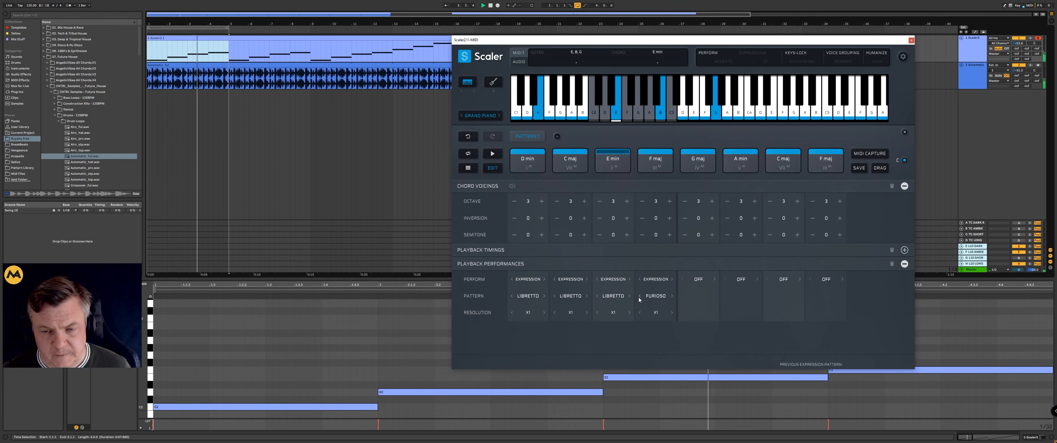
pyautogui.click(640, 295)
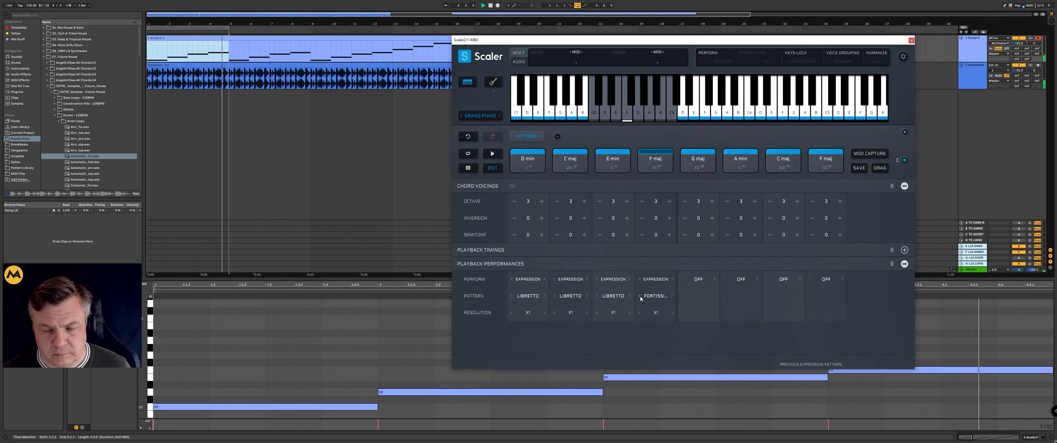
# Extend the arrangement loop over the full 16-bar chord clip, ending at bar 17, and move the Scaler window aside.
pyautogui.click(367, 154)
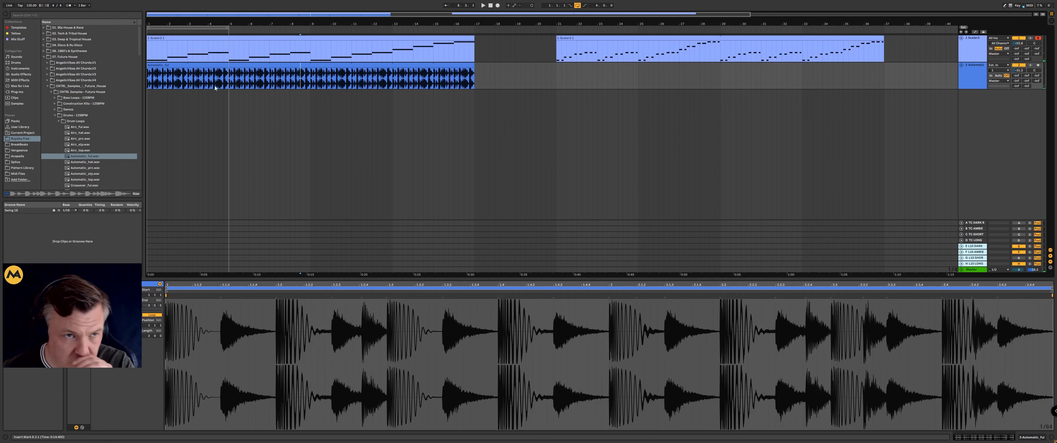
pyautogui.click(182, 37)
pyautogui.moveTo(226, 27); pyautogui.dragTo(595, 71)
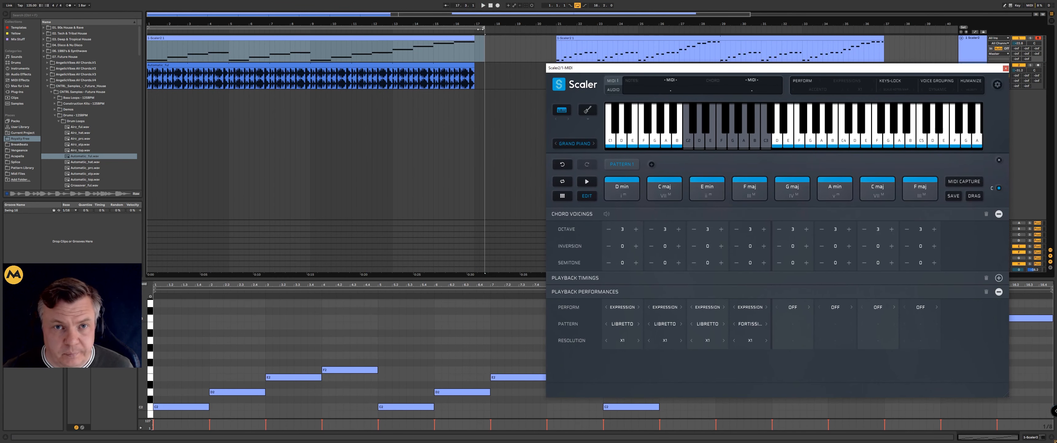
pyautogui.moveTo(482, 29); pyautogui.dragTo(474, 30)
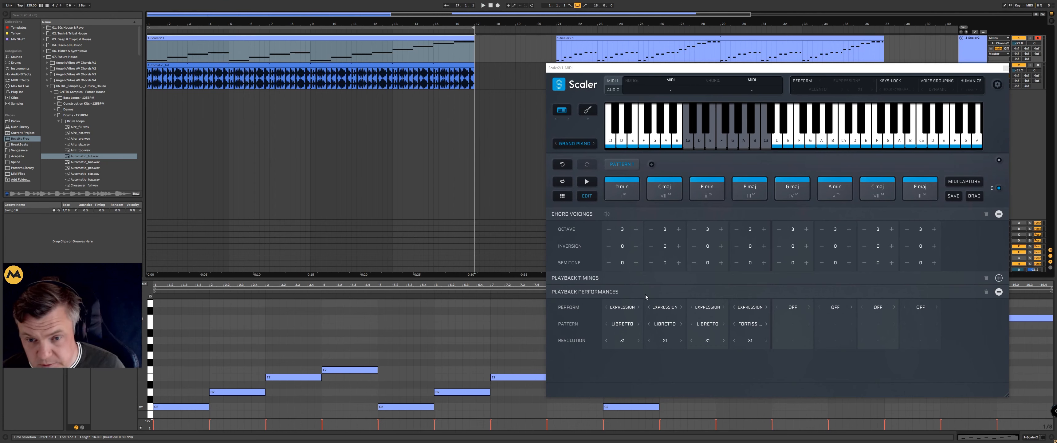
# Set the Perform mode of chords five to eight, G maj, A min, C maj and F maj, to Expression.
pyautogui.click(632, 306)
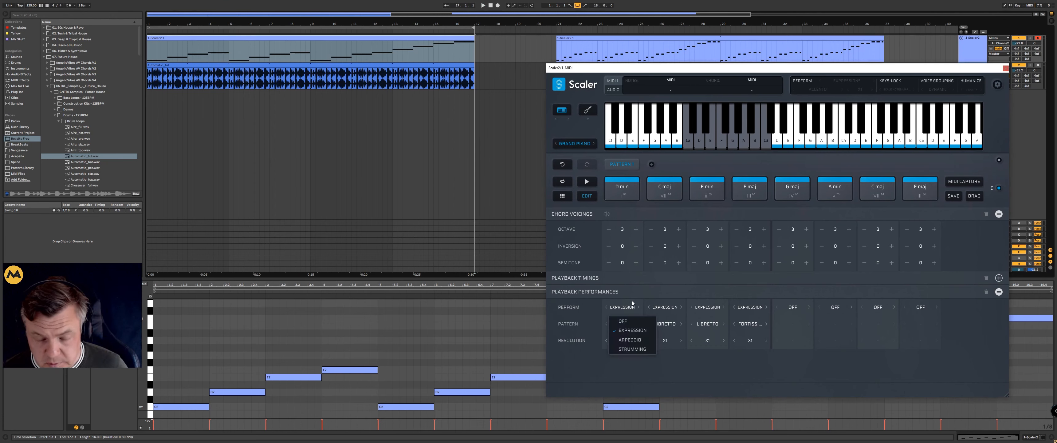
pyautogui.click(602, 380)
pyautogui.click(797, 306)
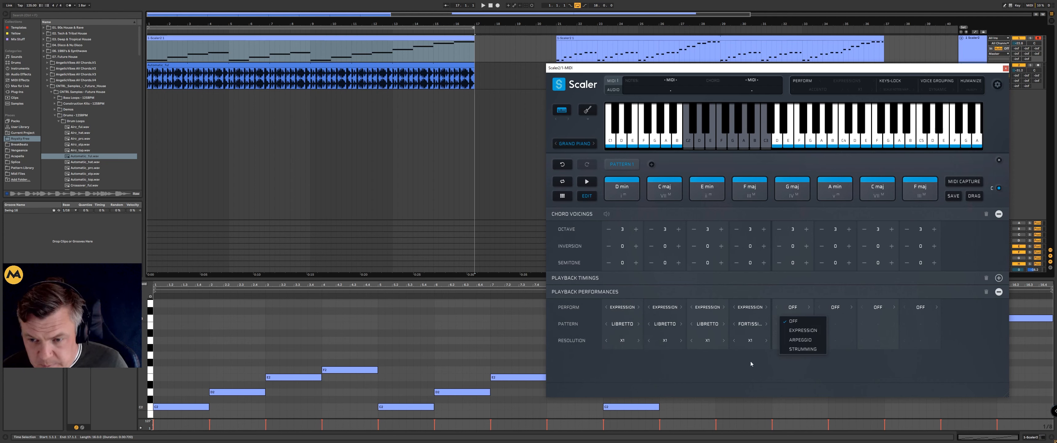
pyautogui.click(794, 330)
pyautogui.click(835, 306)
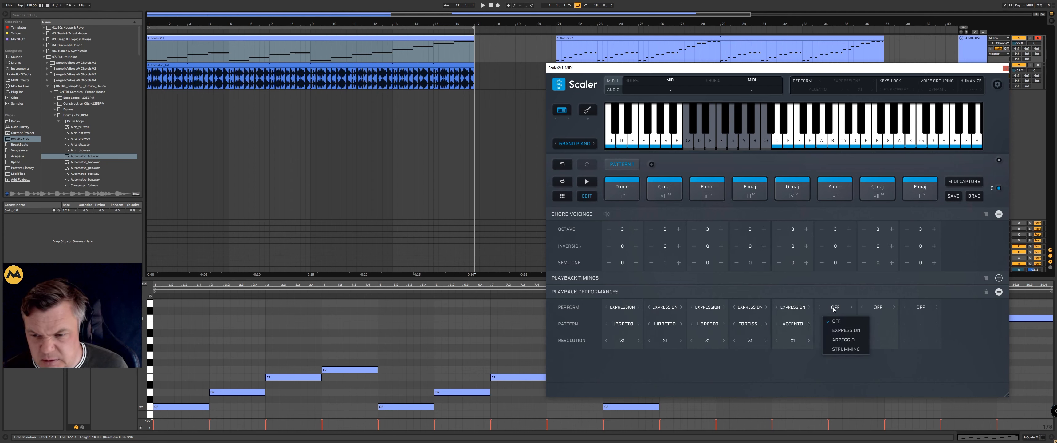
pyautogui.click(837, 330)
pyautogui.click(869, 306)
pyautogui.click(875, 331)
pyautogui.click(910, 307)
pyautogui.click(915, 331)
# Set the fifth and sixth chords, G maj and A min, to the Intermedio rhythm pattern Libretto.
pyautogui.moveTo(806, 357)
pyautogui.moveTo(866, 338)
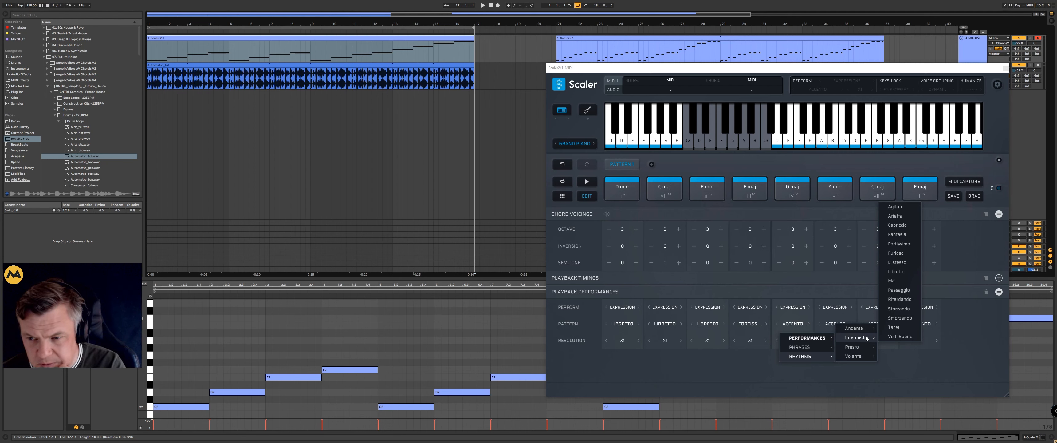
pyautogui.click(905, 272)
pyautogui.click(837, 324)
pyautogui.moveTo(900, 337)
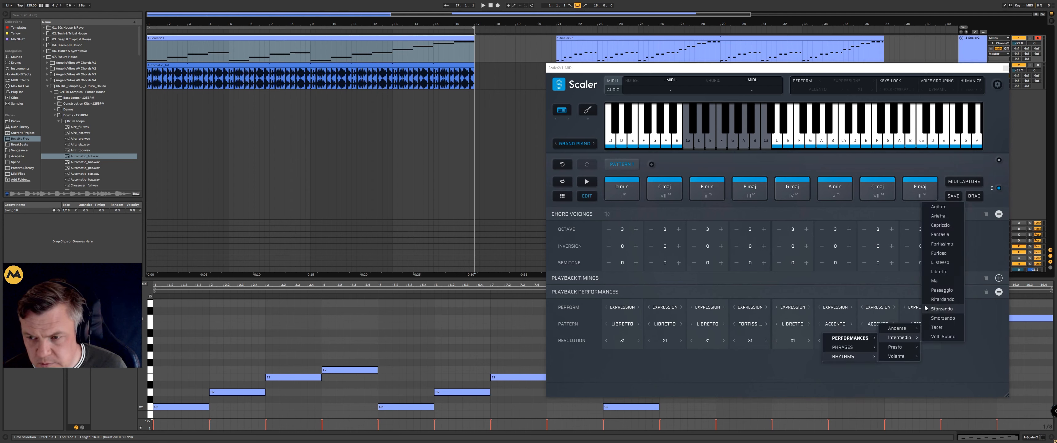
pyautogui.click(939, 271)
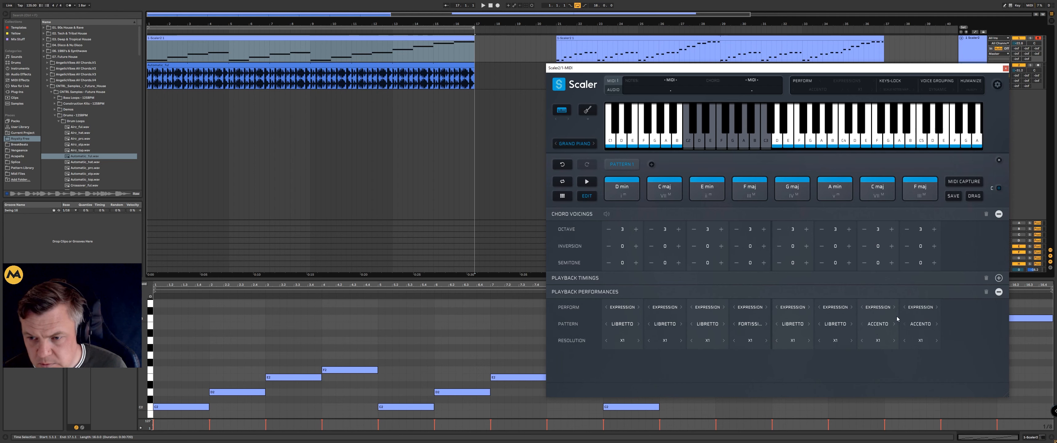
# Set the seventh chord, C maj, to the Intermedio rhythm pattern Libretto.
pyautogui.click(877, 341)
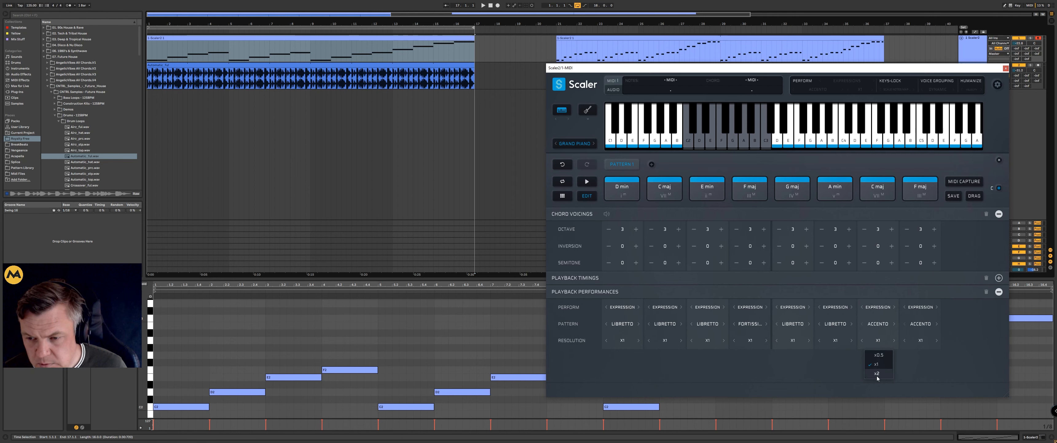
pyautogui.click(876, 328)
pyautogui.moveTo(893, 338)
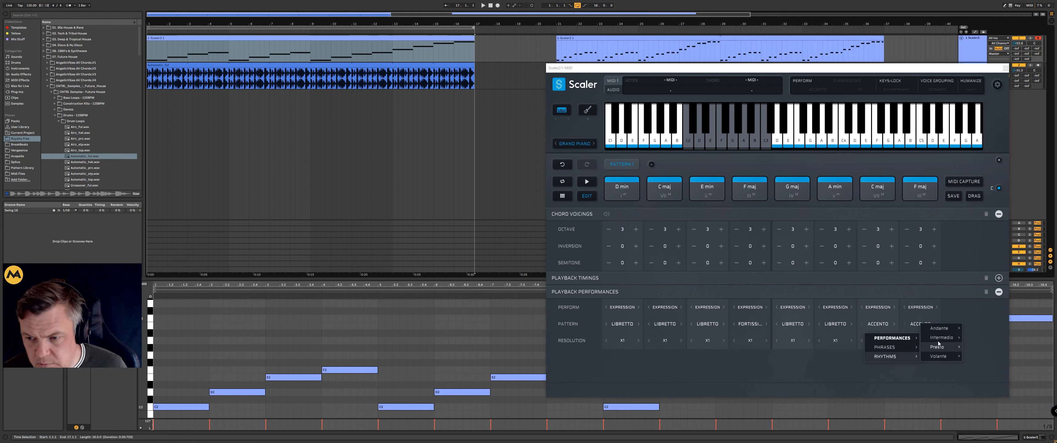
pyautogui.moveTo(942, 337)
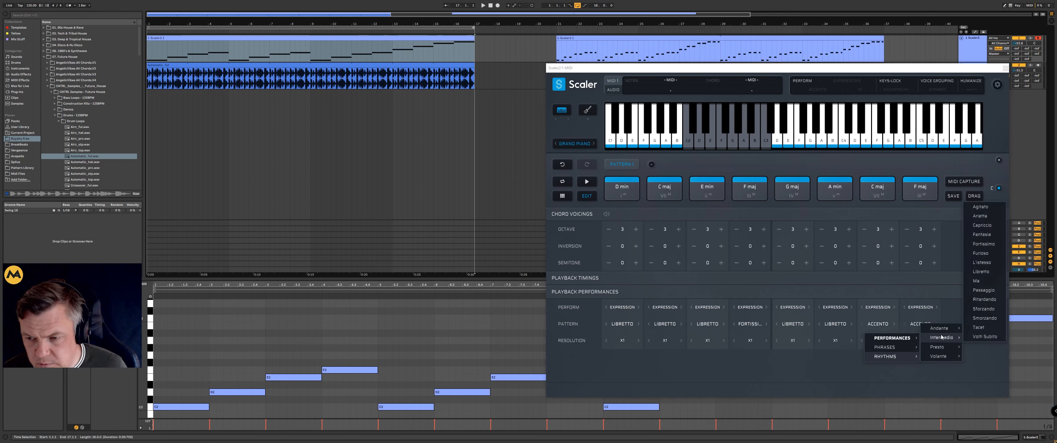
pyautogui.click(981, 272)
# Set the eighth chord, the last F maj, to the Intermedio rhythm pattern Fortissimo.
pyautogui.click(922, 324)
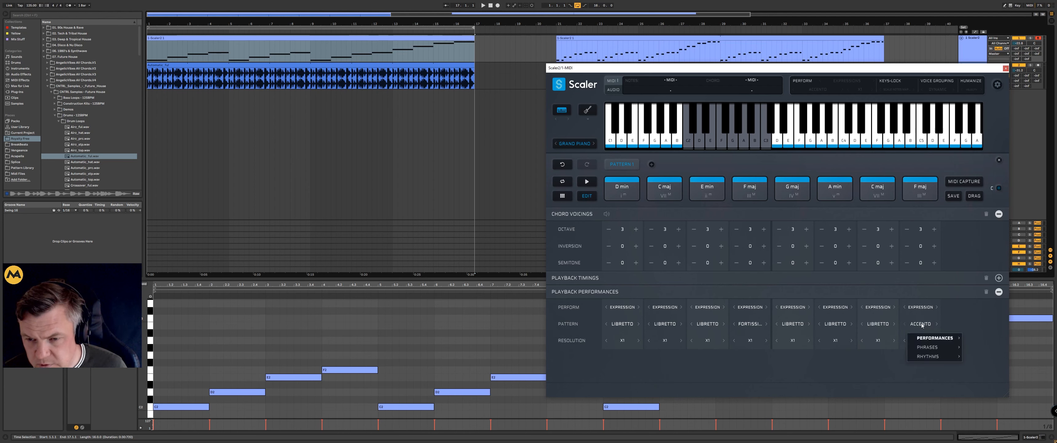
pyautogui.moveTo(925, 356)
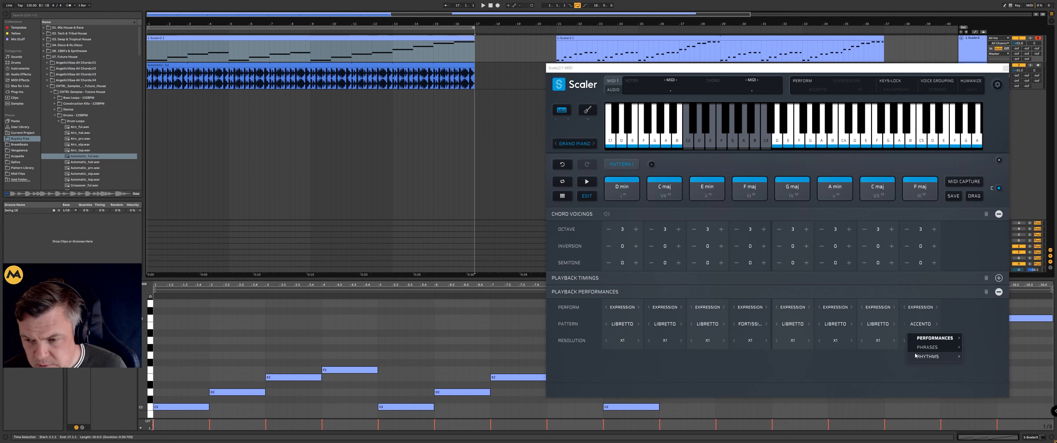
pyautogui.moveTo(987, 338)
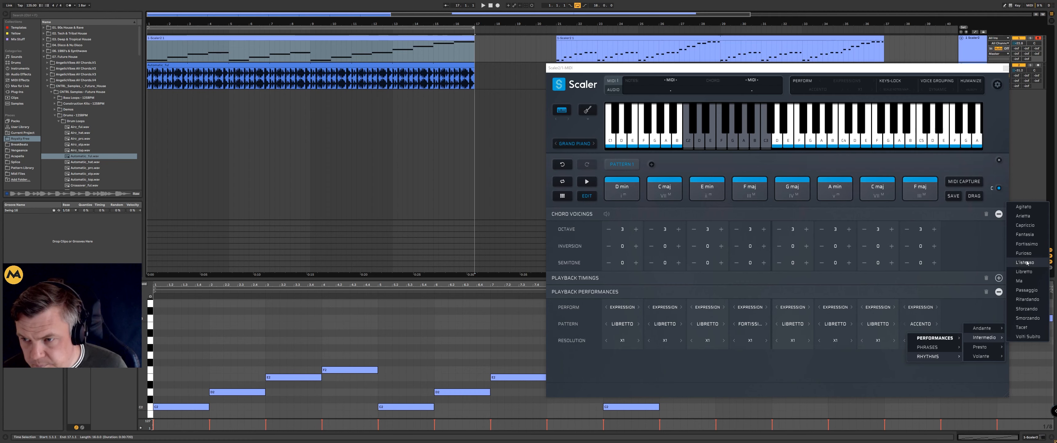
pyautogui.click(1028, 245)
# Select the 16-bar chord clip and play the whole progression with its rhythm patterns over the drums.
pyautogui.click(382, 76)
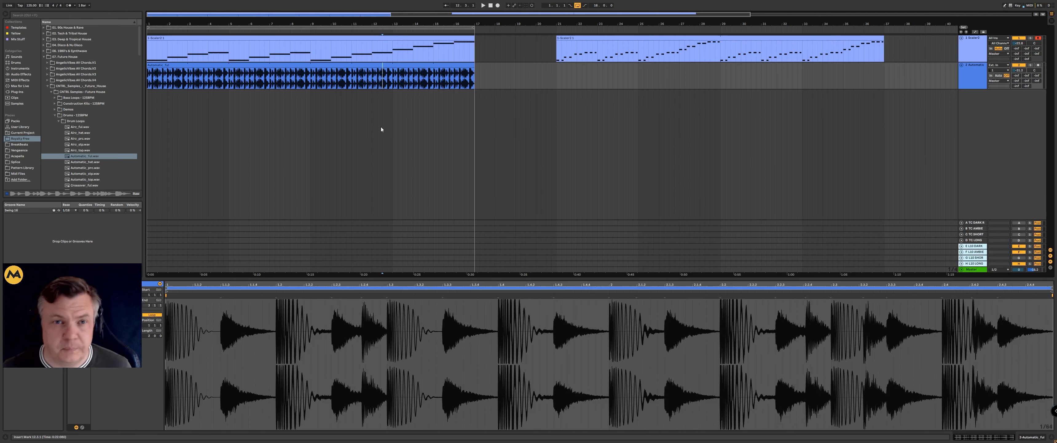
pyautogui.click(388, 37)
pyautogui.press('space')
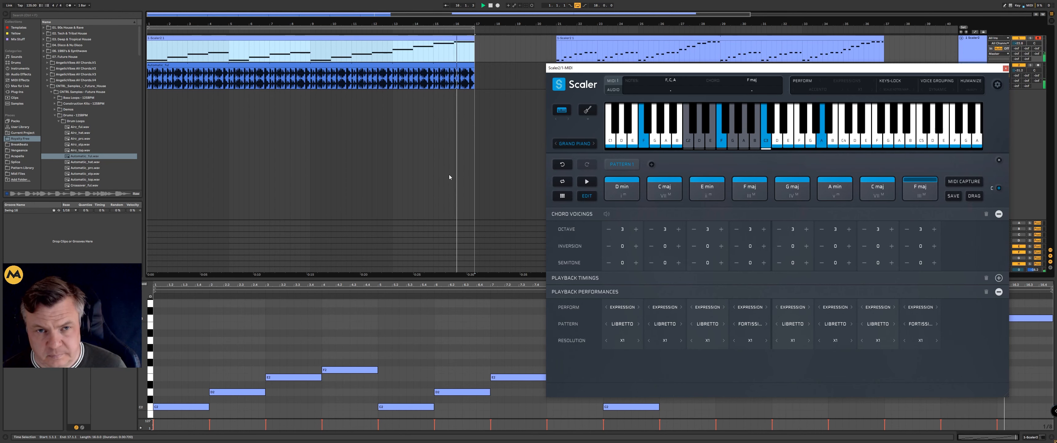
# Clear the clip selection and select the Scaler track.
pyautogui.click(498, 150)
pyautogui.click(491, 152)
pyautogui.click(981, 43)
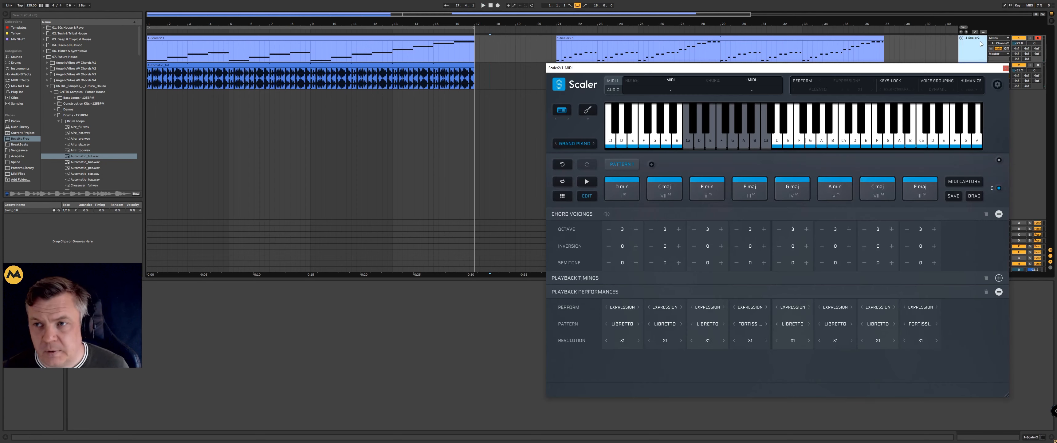